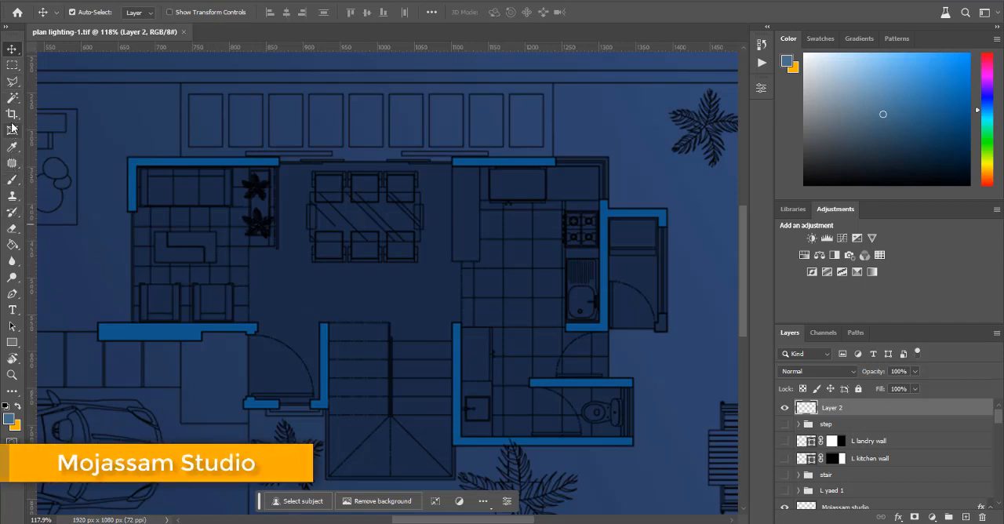
left_click(12, 98)
left_click(133, 164)
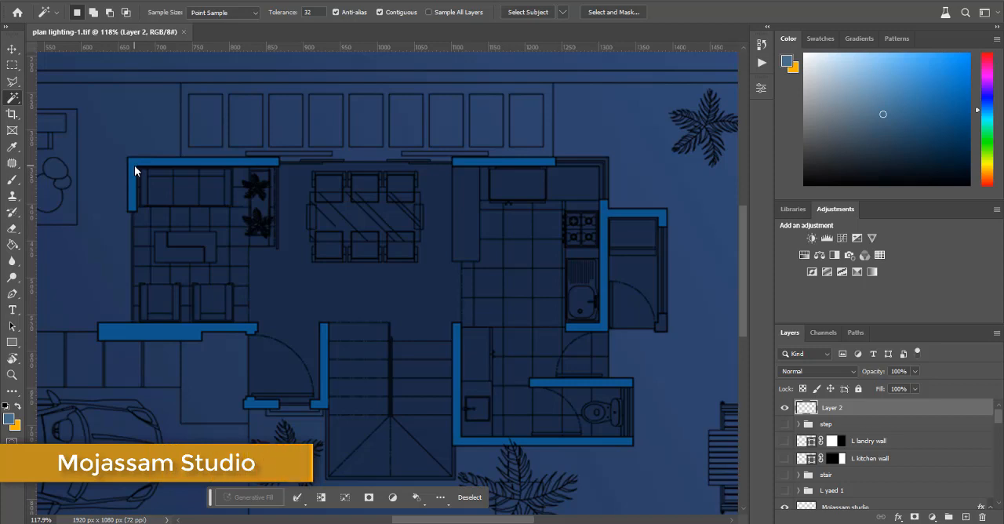
key("ctrl+d")
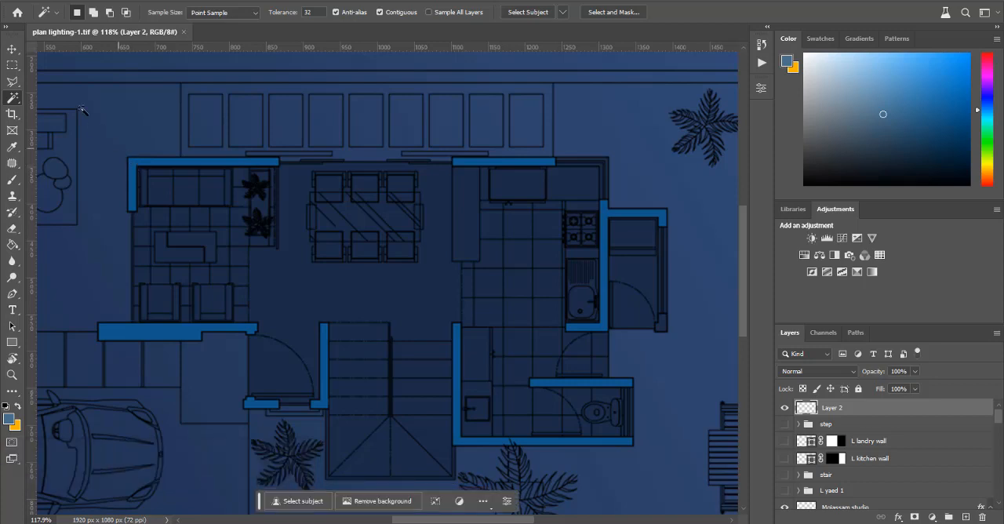
Step: Activate the plan layer and use the Magic Wand to select the upper house walls and the wall beside the kitchen
left_click(12, 49)
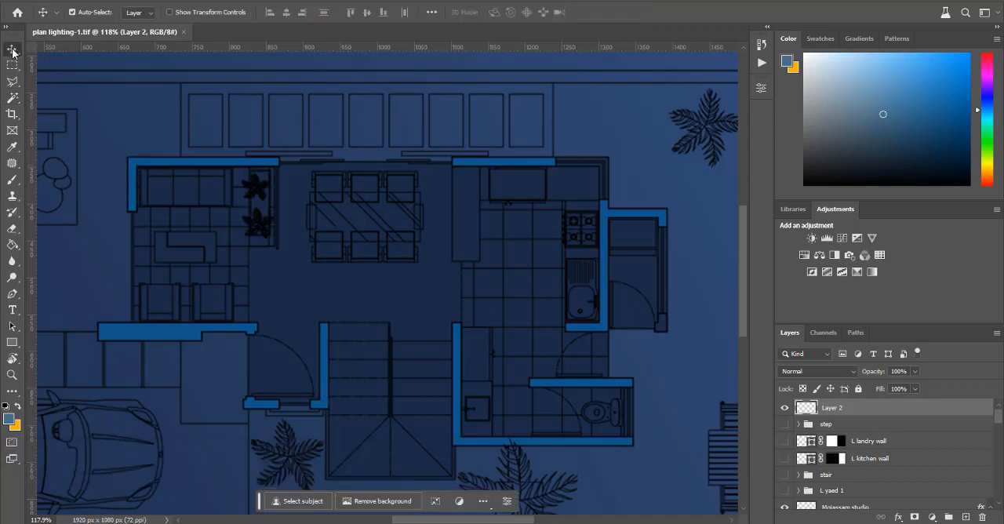
left_click(685, 131)
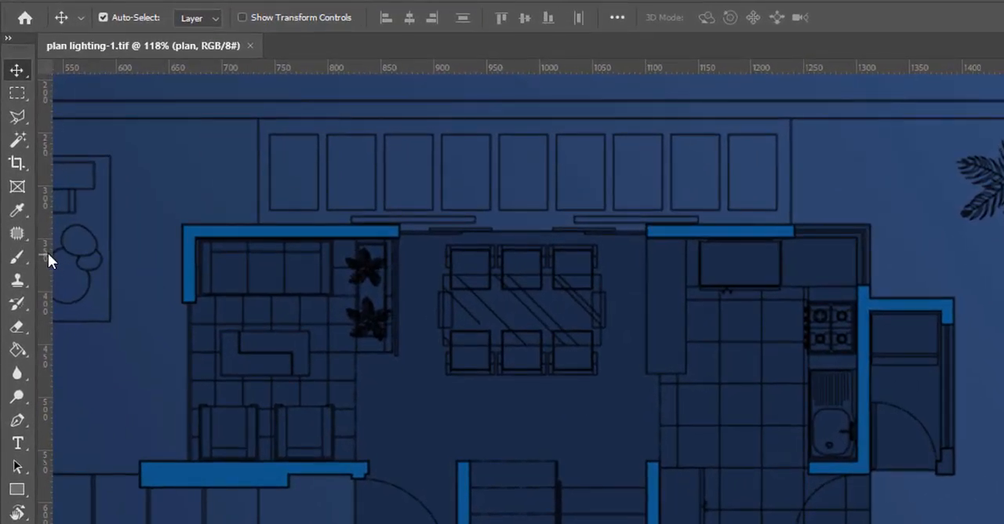
left_click(17, 140)
left_click(192, 232)
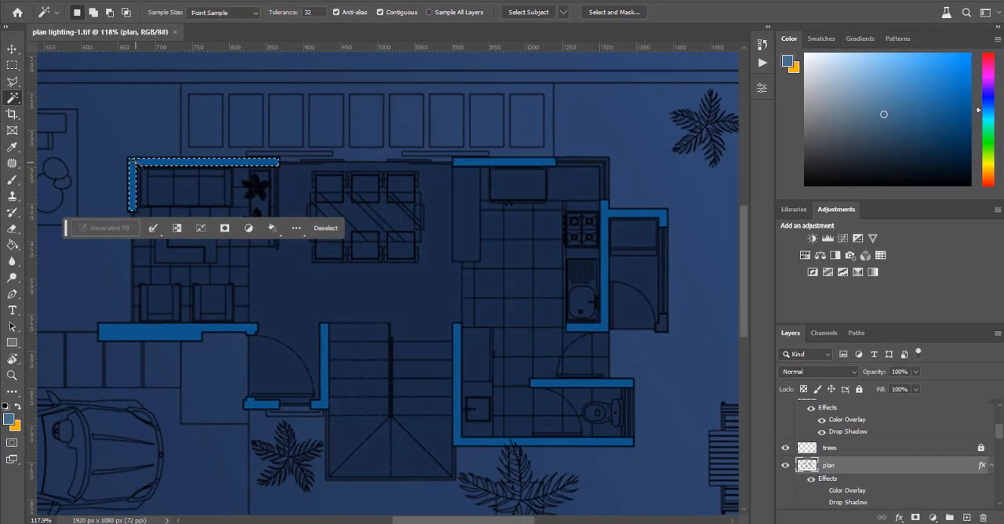
left_click(487, 163, "shift")
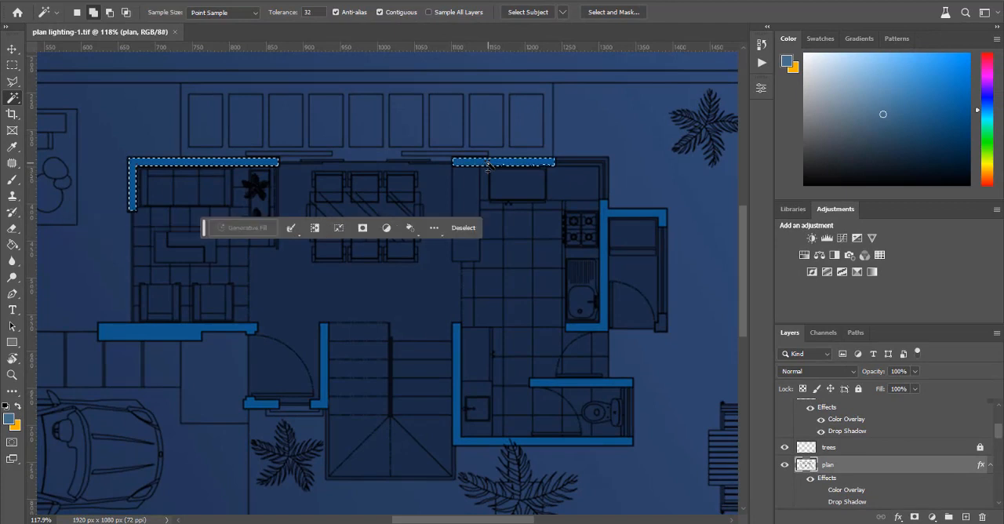
left_click(608, 218)
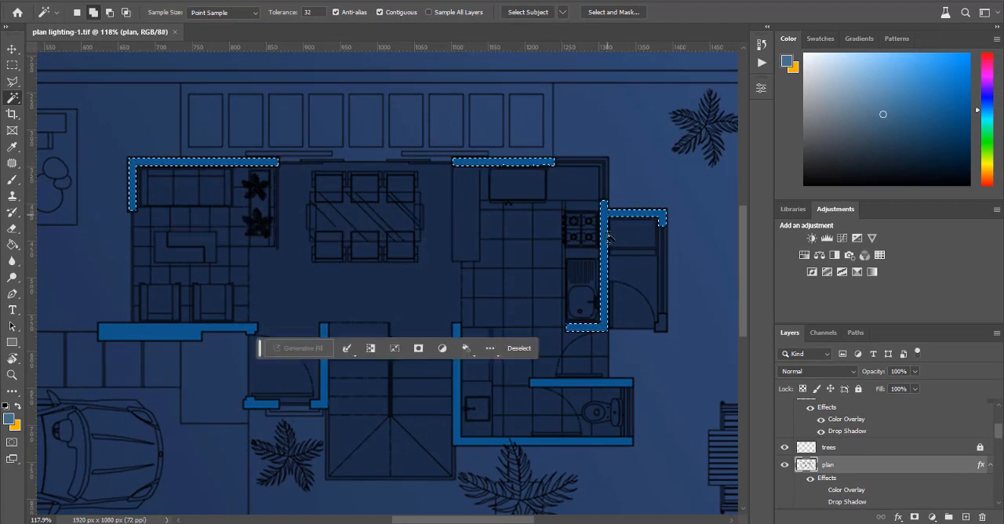
Step: Add the small corner pier, the bathroom walls, the walls around the stairs and entrance, and the thick living-room wall to the selection
left_click(663, 325)
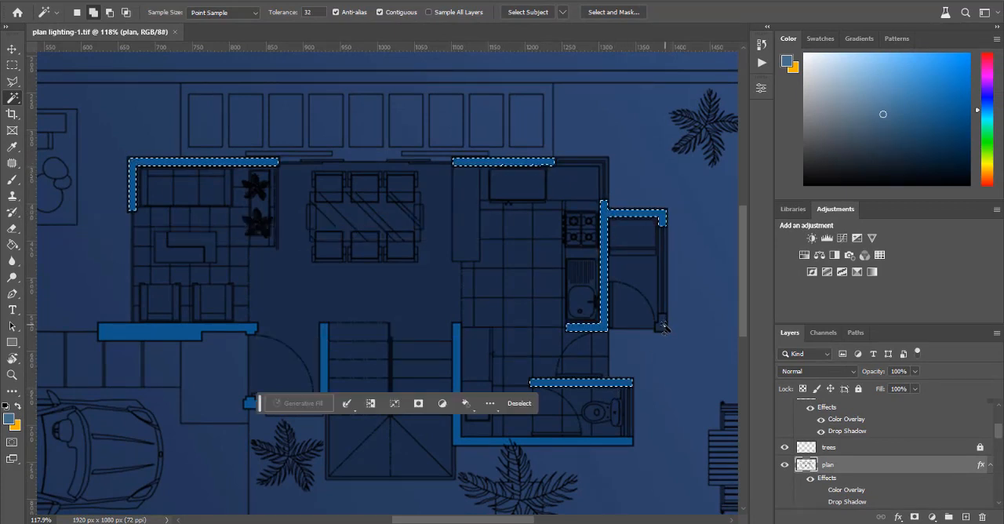
left_click(621, 383)
left_click(599, 444)
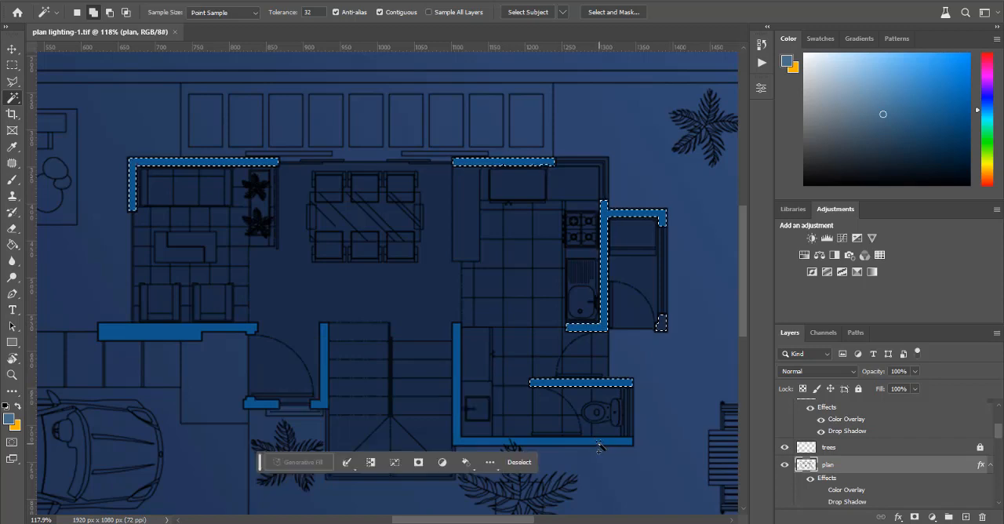
left_click(494, 442)
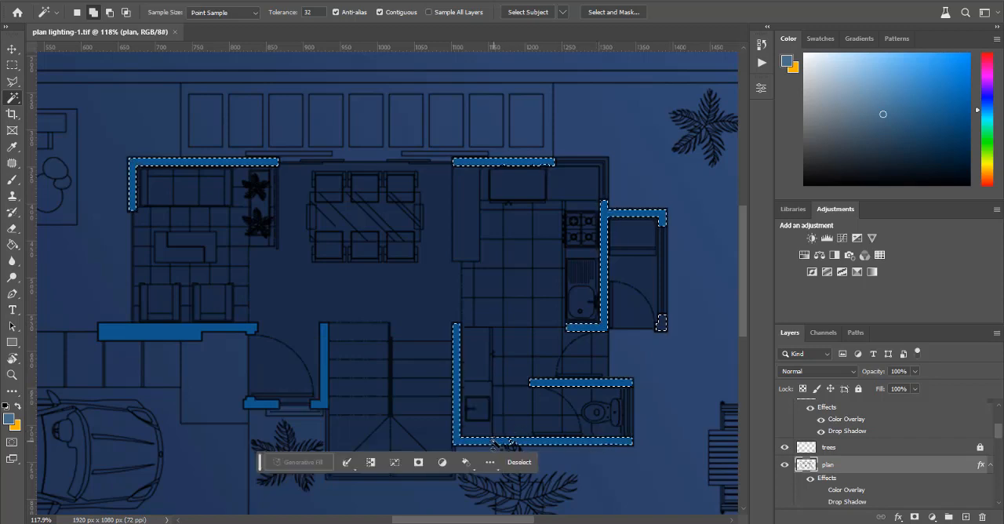
left_click(323, 393)
left_click(182, 335, "shift")
Step: Create a new layer above the plan layer, fill the selected house walls with the blue foreground color, and deselect
scroll(494, 277, "down", 1)
scroll(535, 419, "up", 9)
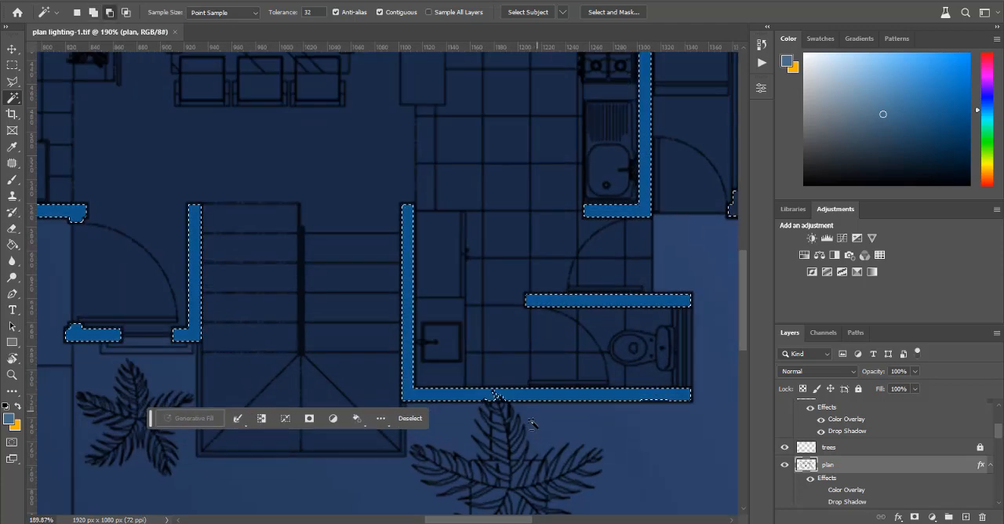
scroll(528, 426, "down", 10)
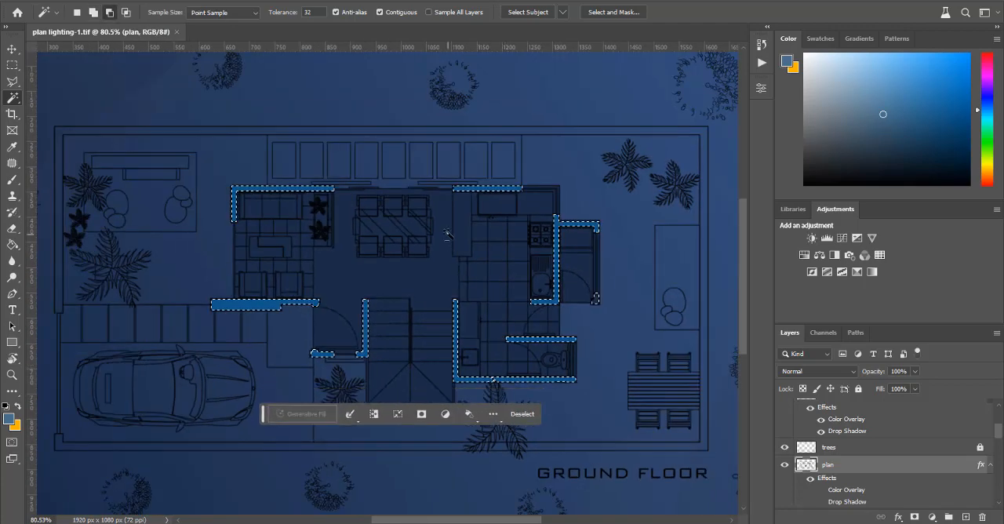
scroll(880, 434, "down", 3)
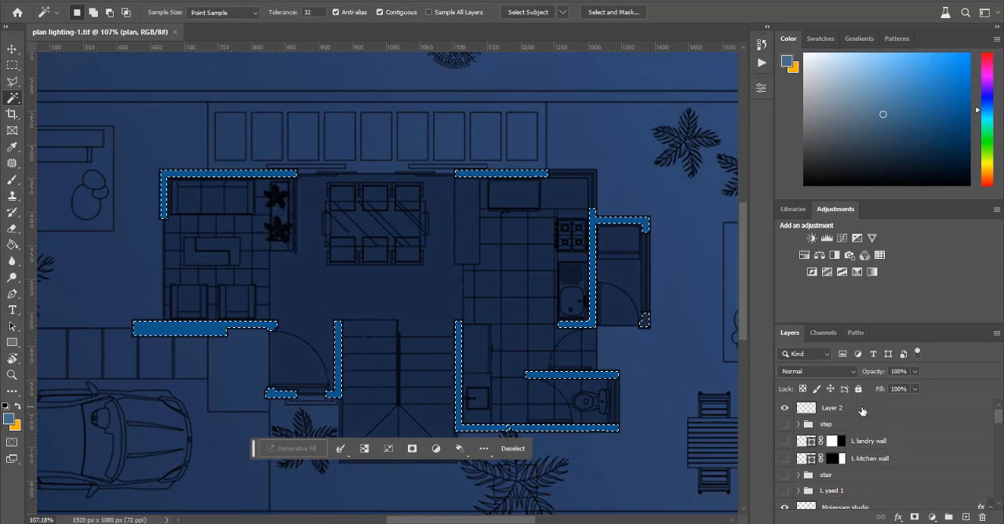
scroll(871, 447, "up", 2)
scroll(851, 490, "down", 1)
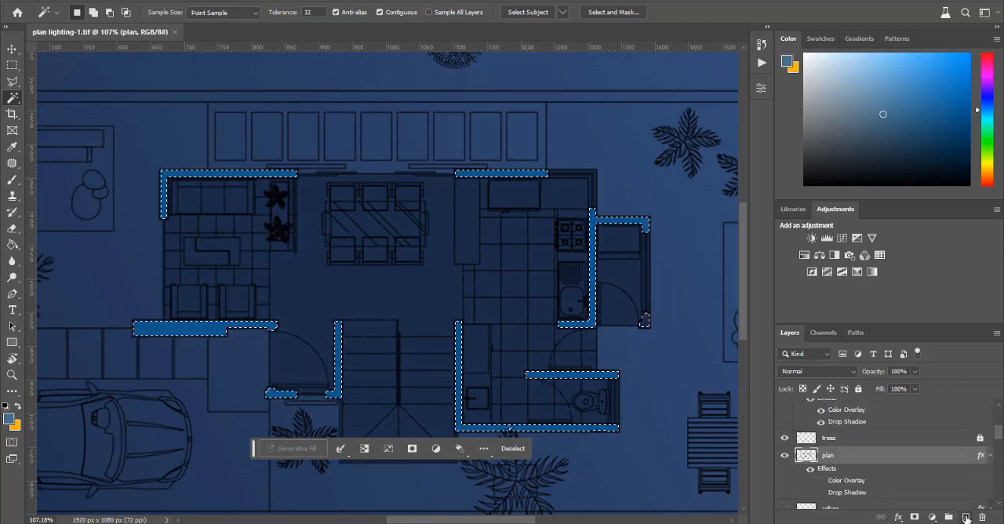
left_click(966, 517)
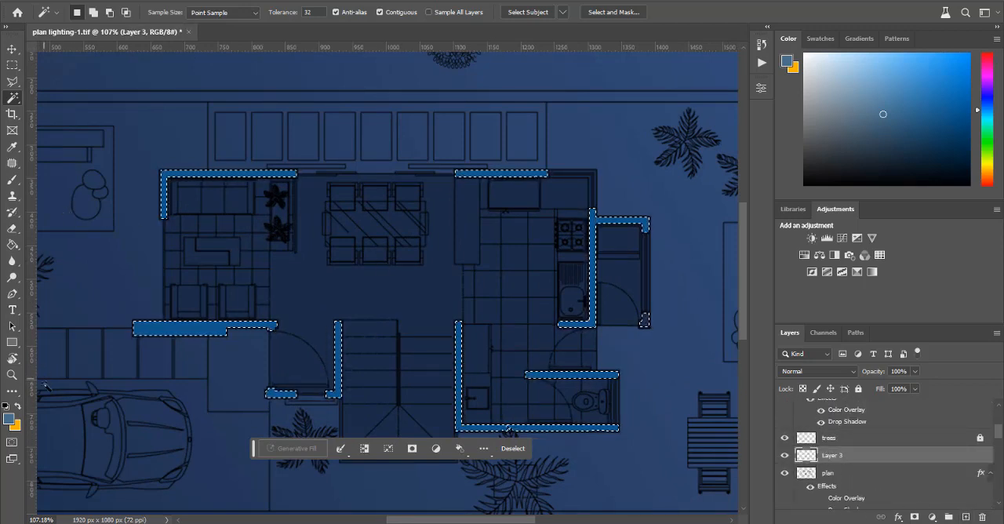
left_click(12, 247)
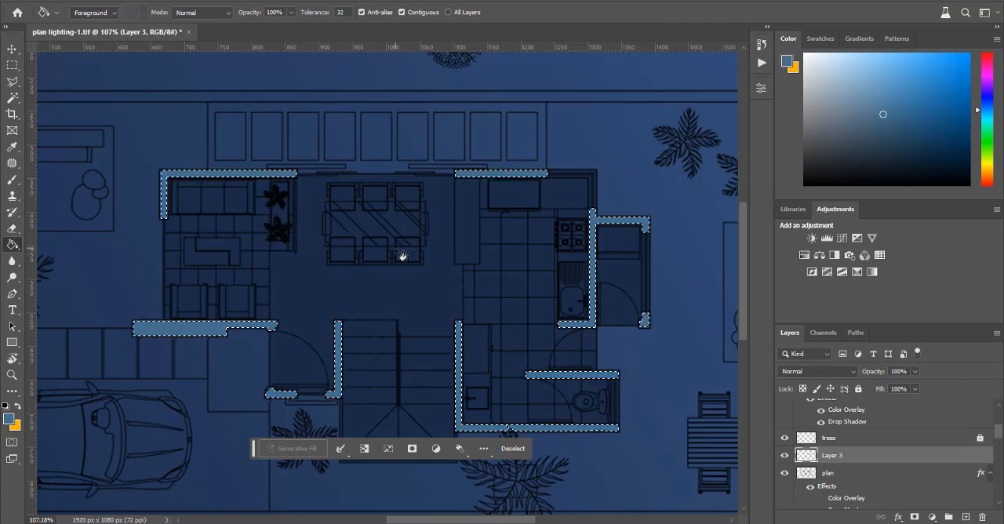
key("ctrl+d")
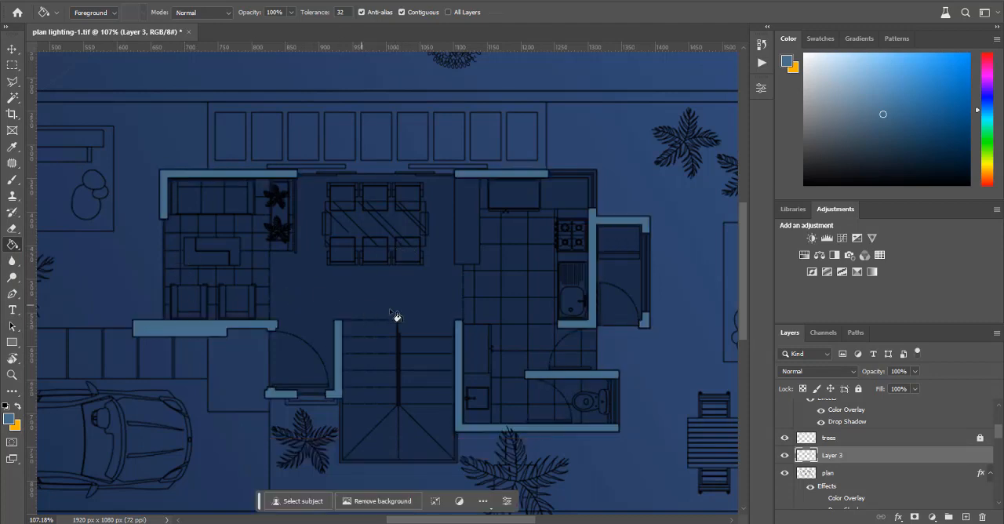
Step: Activate the plan layer and select the outer boundary wall of the site with the Magic Wand
scroll(484, 336, "down", 3)
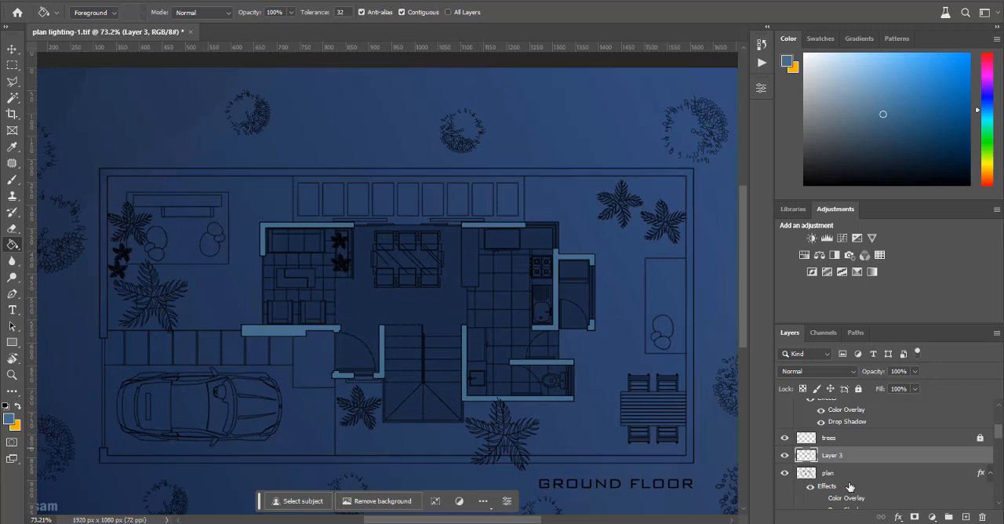
left_click(808, 468)
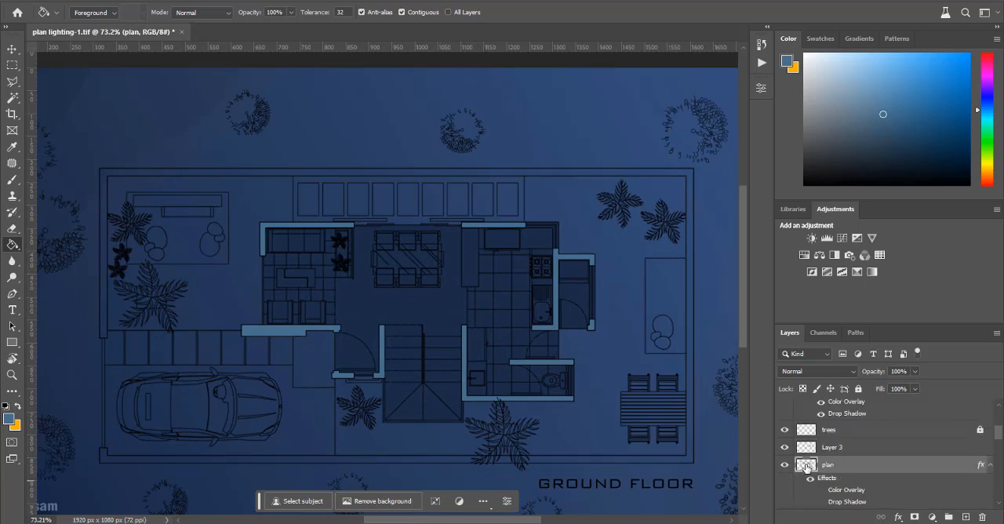
left_click(13, 148)
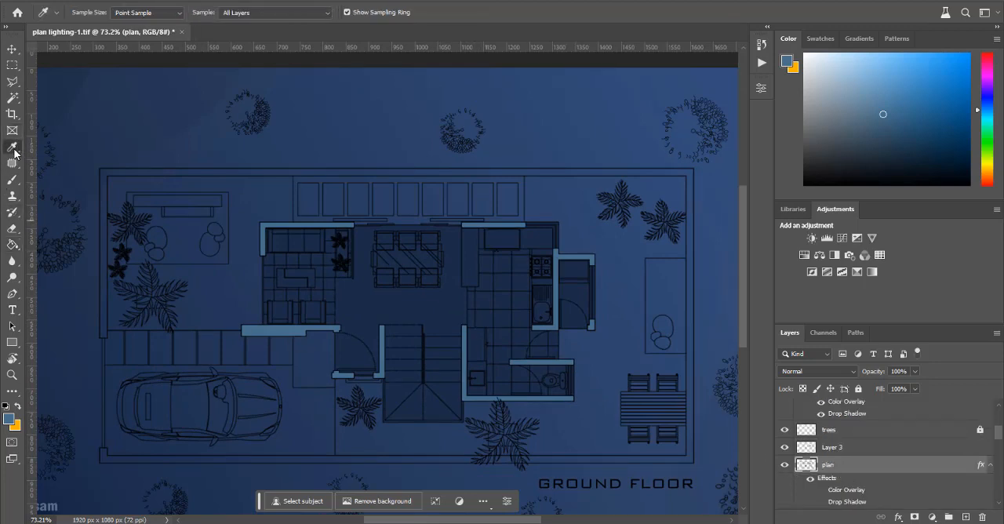
left_click(12, 100)
left_click(109, 173)
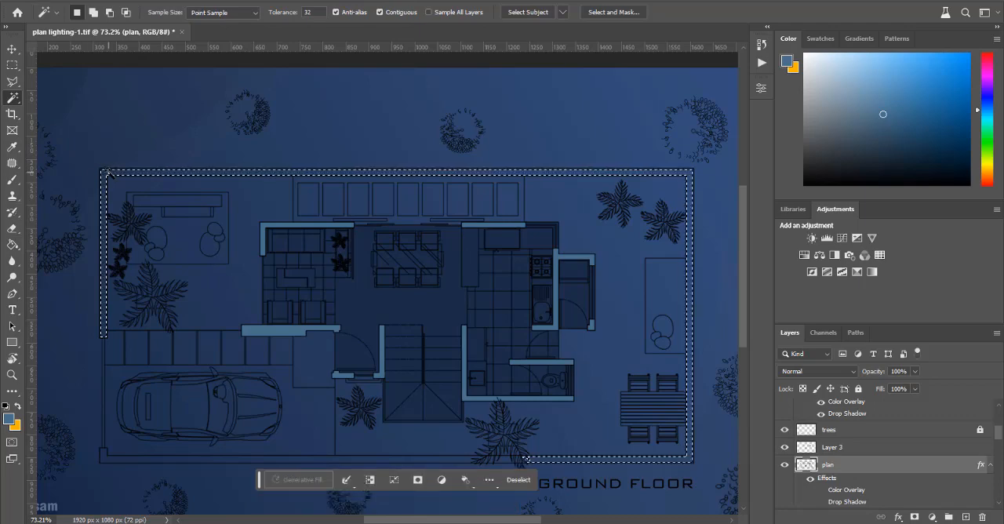
Step: Add the lower boundary wall's left stretch and the wide gap beneath the palm tree to the selection
scroll(453, 311, "down", 1)
scroll(518, 444, "left", 2)
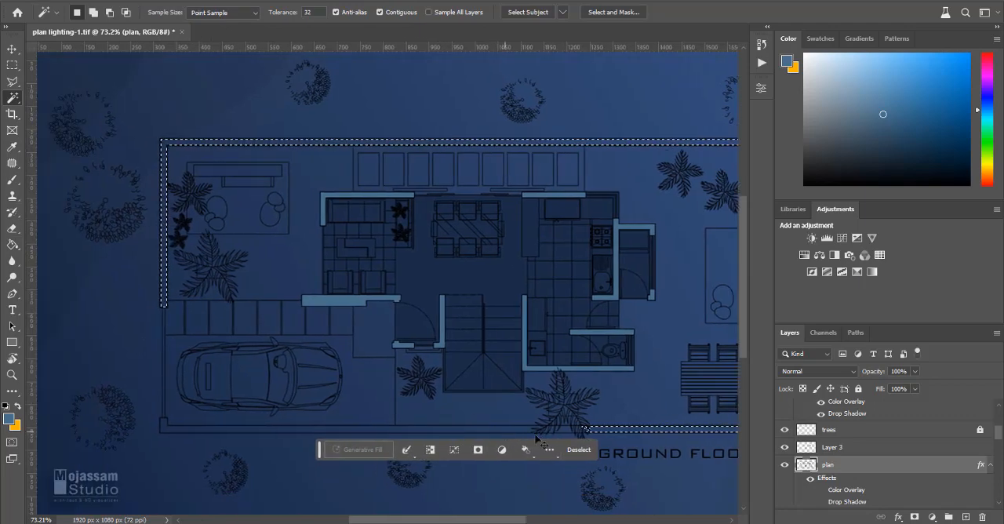
scroll(617, 447, "up", 9)
scroll(608, 436, "down", 3)
scroll(504, 326, "up", 6)
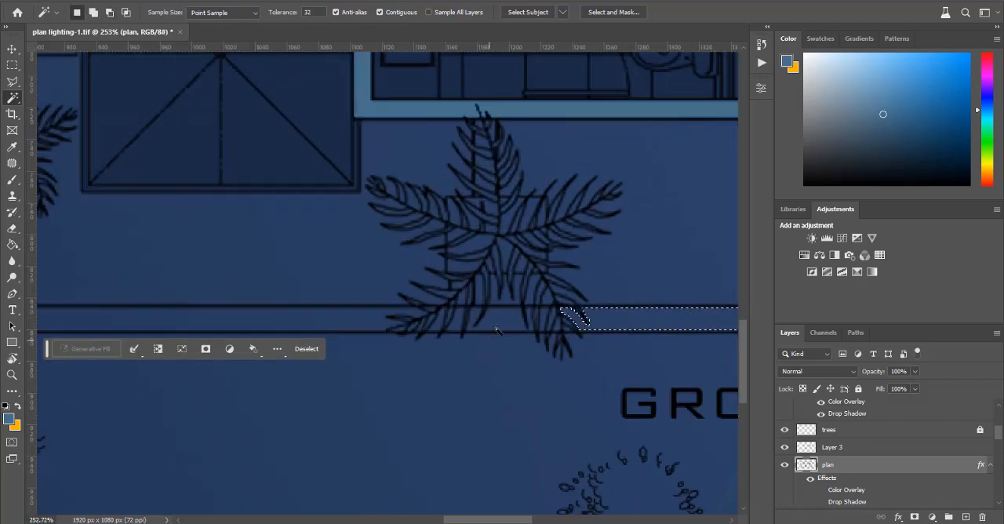
left_click(504, 325)
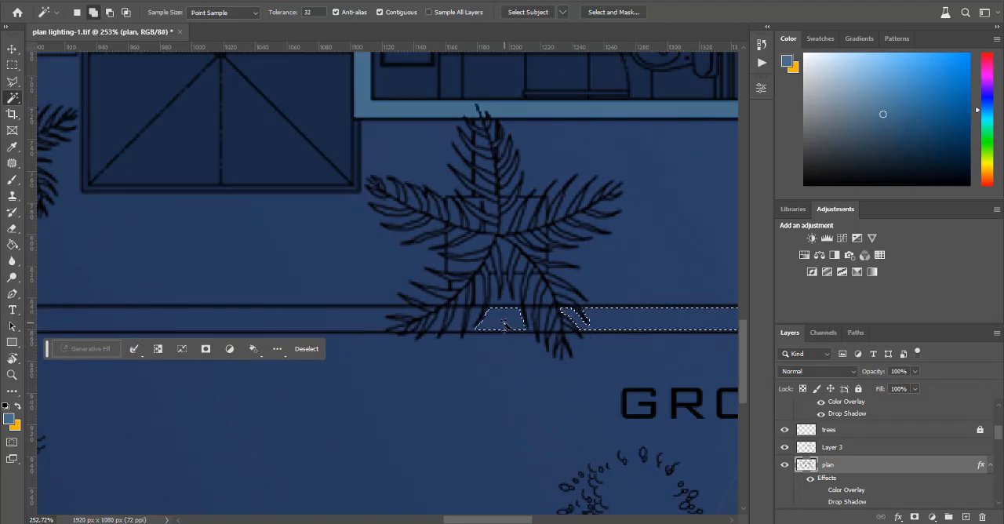
left_click(368, 322)
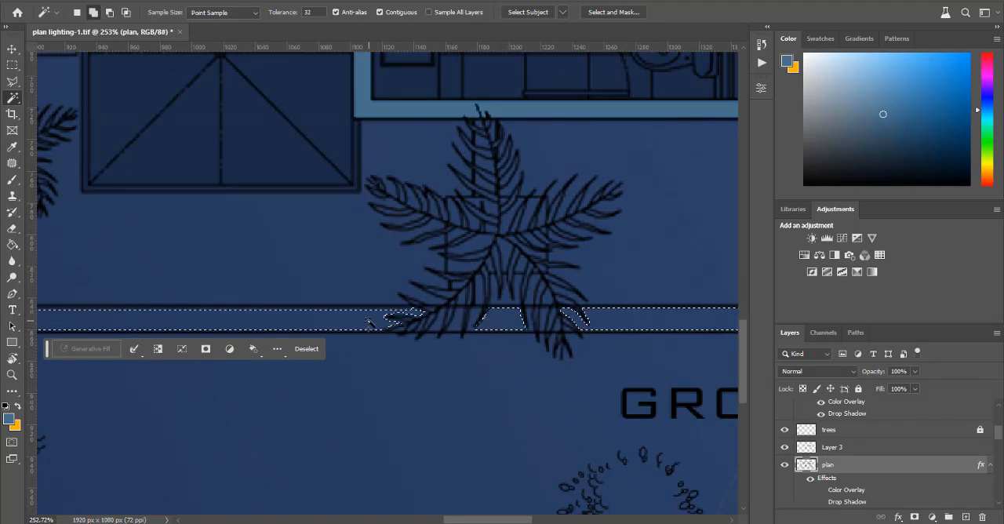
left_click(445, 328)
key("ctrl+z")
left_click(443, 328)
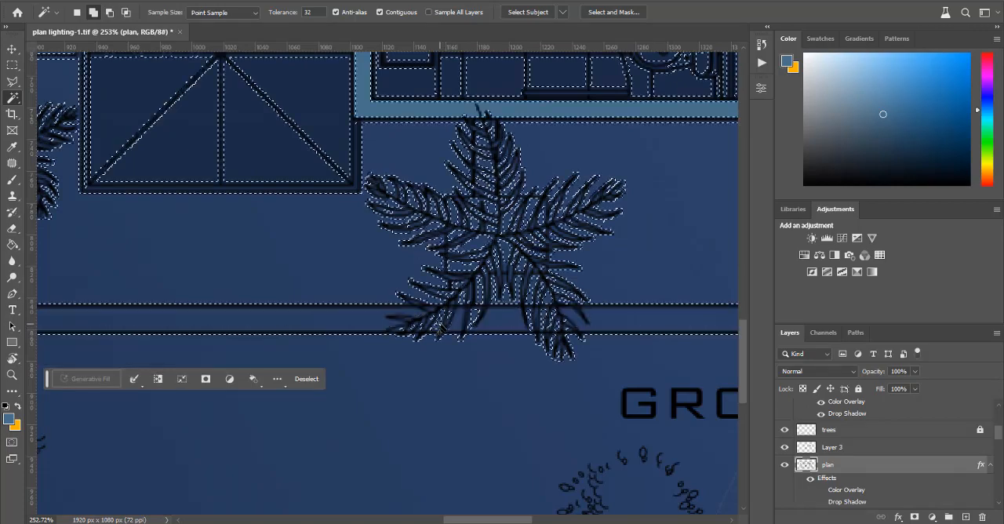
key("ctrl+z")
scroll(453, 326, "up", 3)
scroll(453, 326, "up", 1)
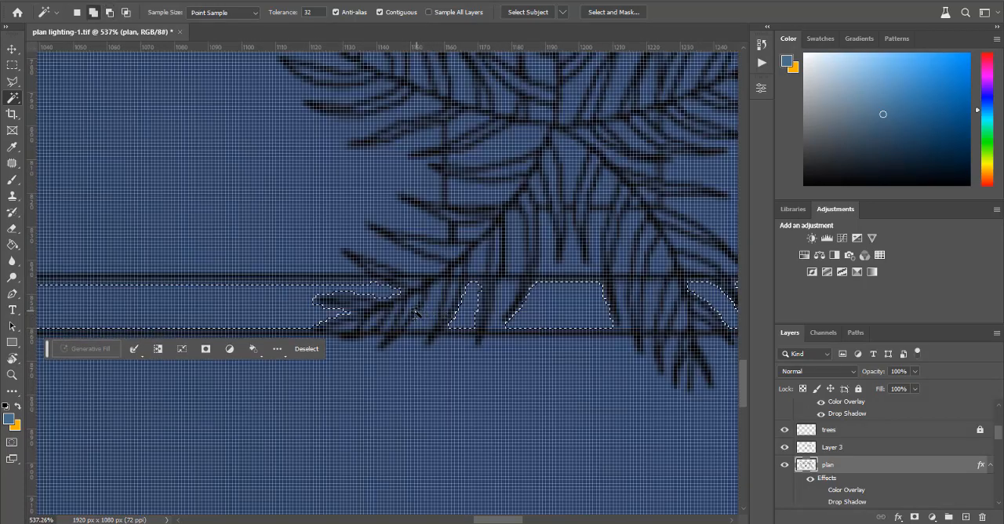
left_click(416, 312, "shift")
scroll(416, 311, "down", 2)
key("ctrl+z")
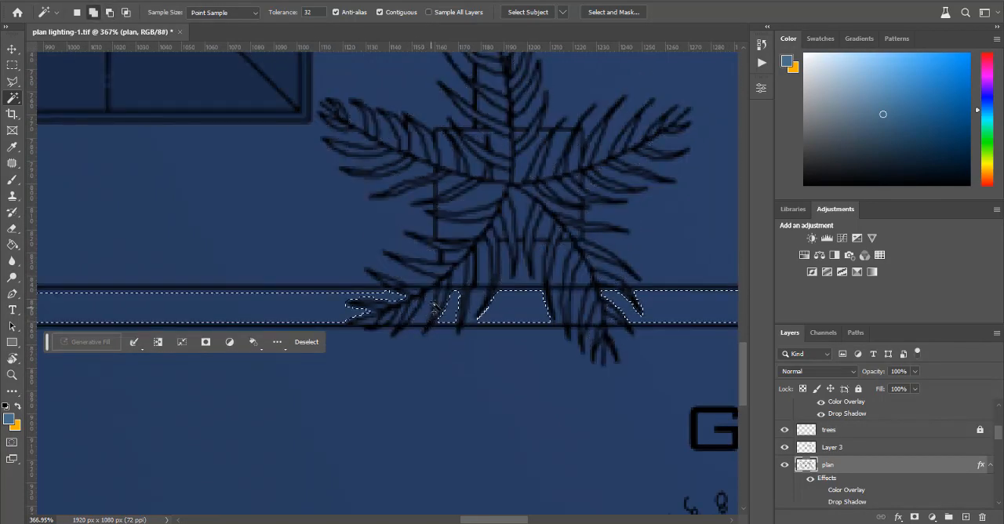
left_click(437, 314)
key("ctrl+z")
key("shift")
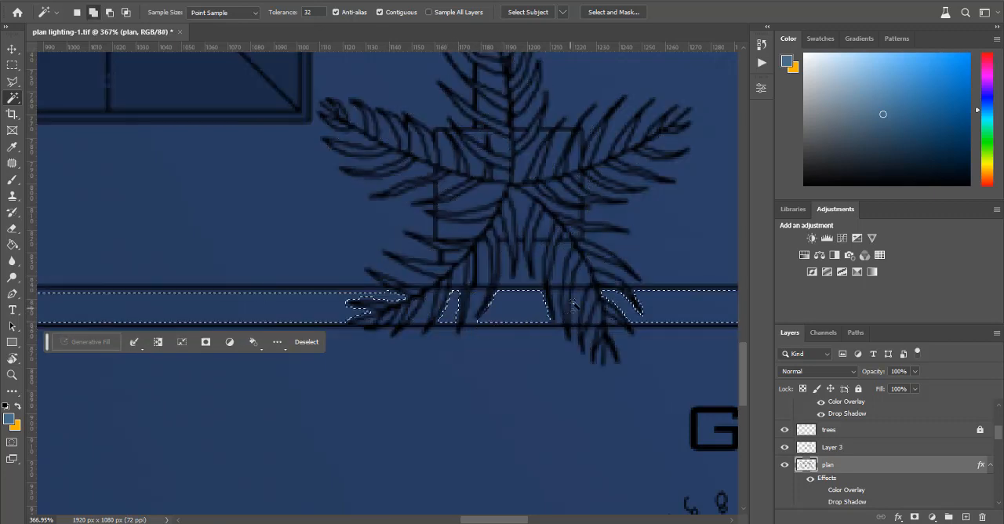
Step: Add the narrow piece of boundary wall between the palm's lower right leaves to the selection
left_click(578, 300, "shift")
scroll(546, 330, "down", 8)
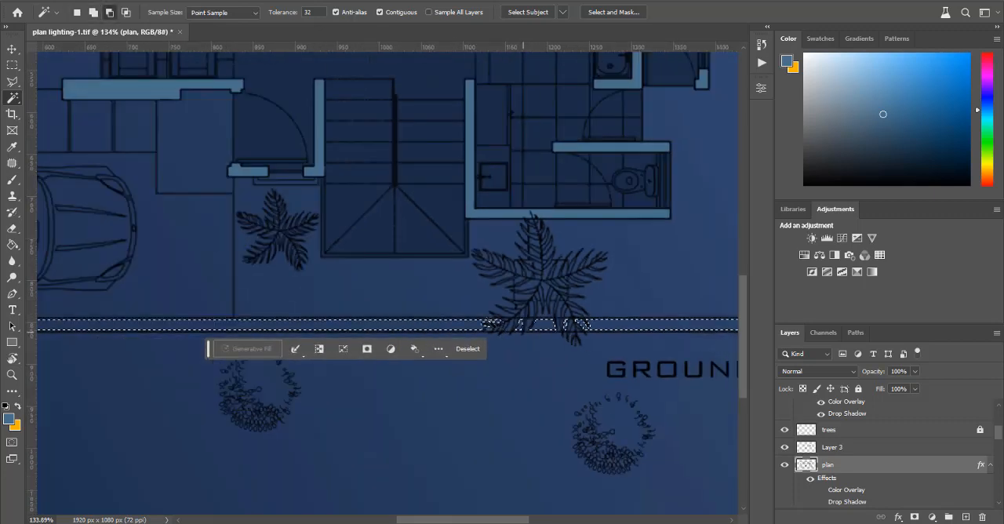
scroll(314, 262, "up", 2)
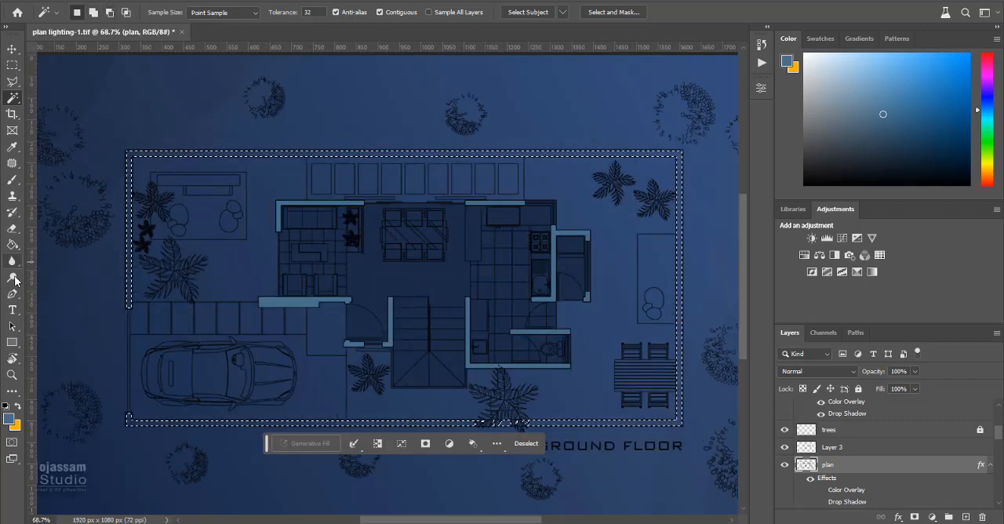
Step: Fill the selected boundary wall on the plan layer with the blue foreground color, including the pieces between the palm leaves, and deselect
left_click(14, 245)
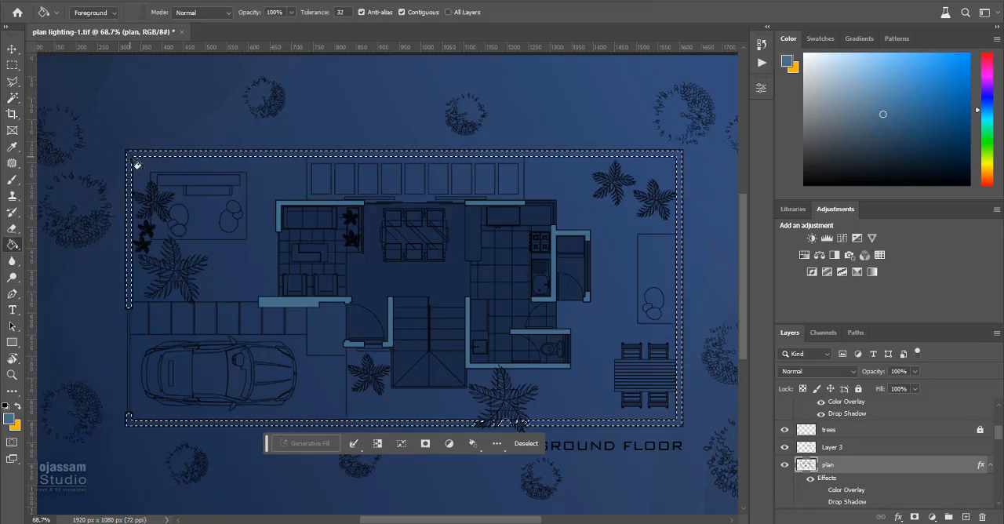
scroll(502, 427, "up", 15)
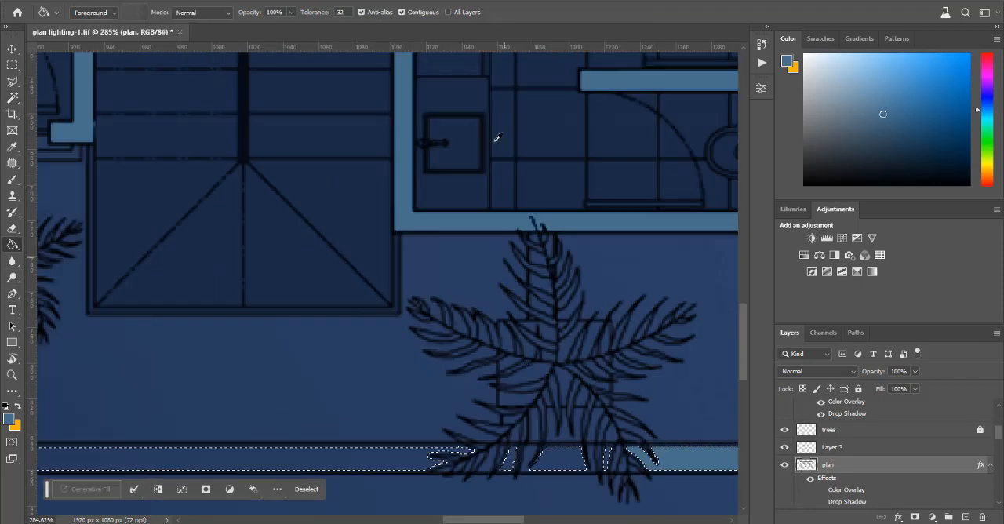
scroll(503, 320, "down", 3)
left_click(394, 327)
left_click(519, 328)
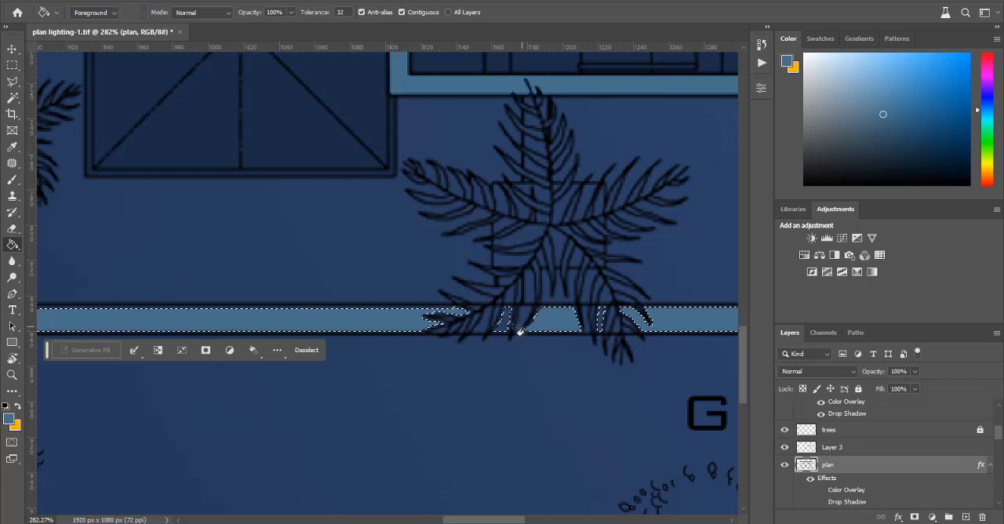
left_click(504, 322)
scroll(609, 321, "down", 8)
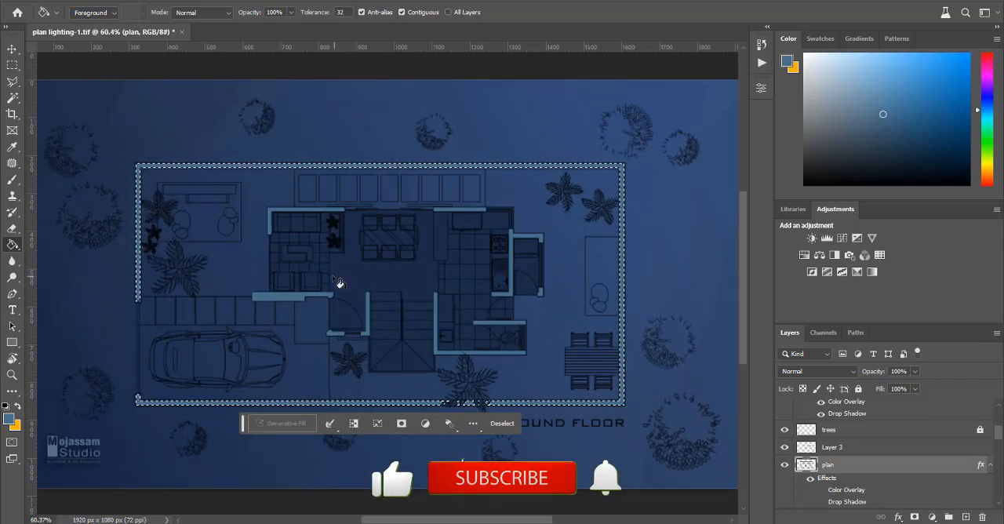
key("ctrl+d")
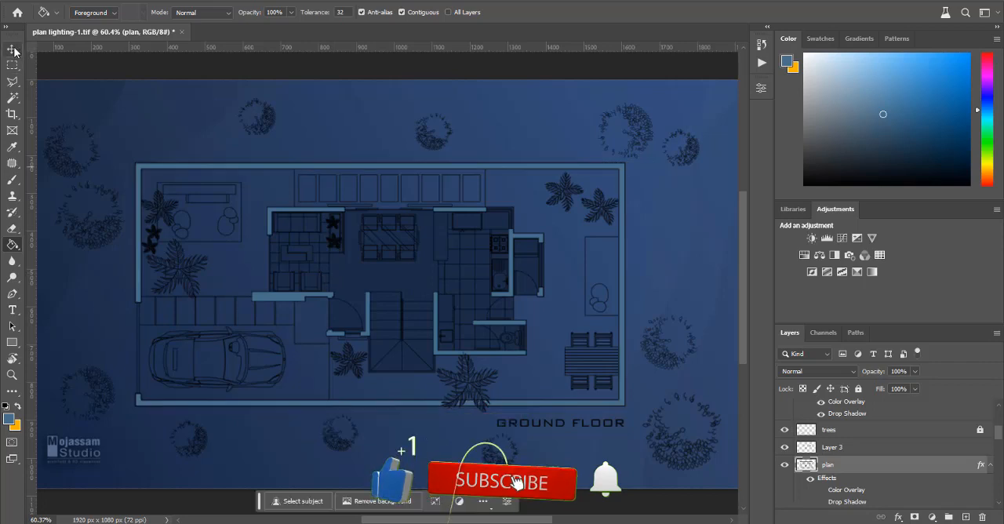
Step: Undo the blue boundary wall fill on the plan layer and bring back the wall selection
left_click(11, 49)
scroll(489, 238, "up", 3)
scroll(330, 272, "down", 3)
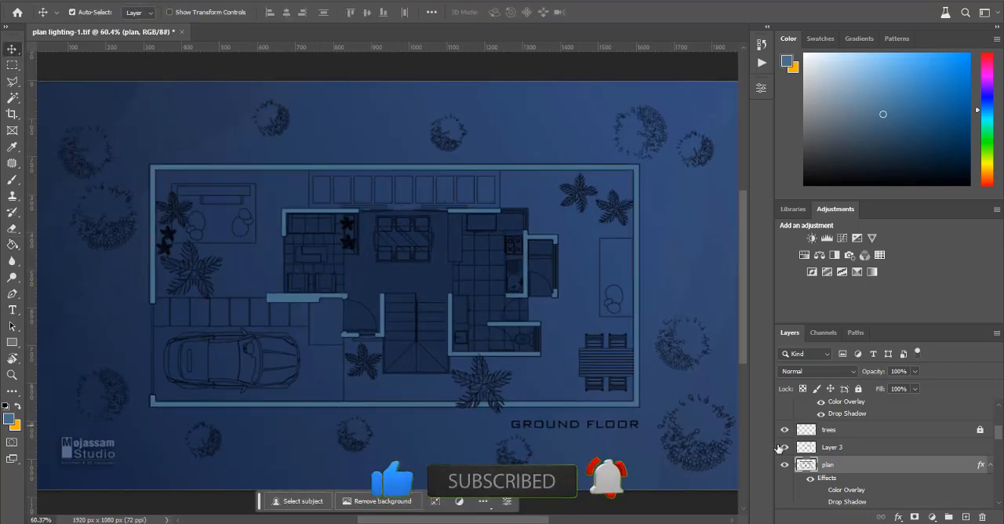
key("ctrl+shift+d")
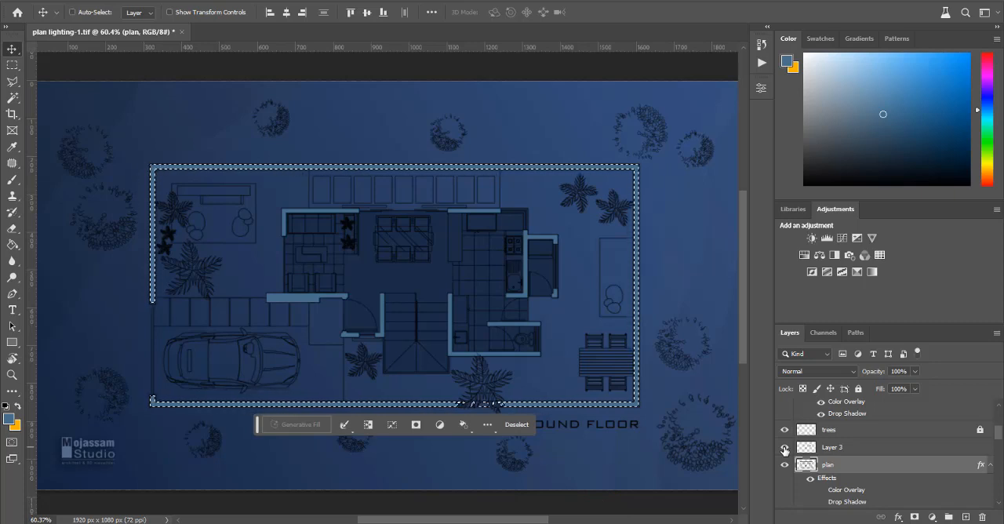
key("ctrl+z")
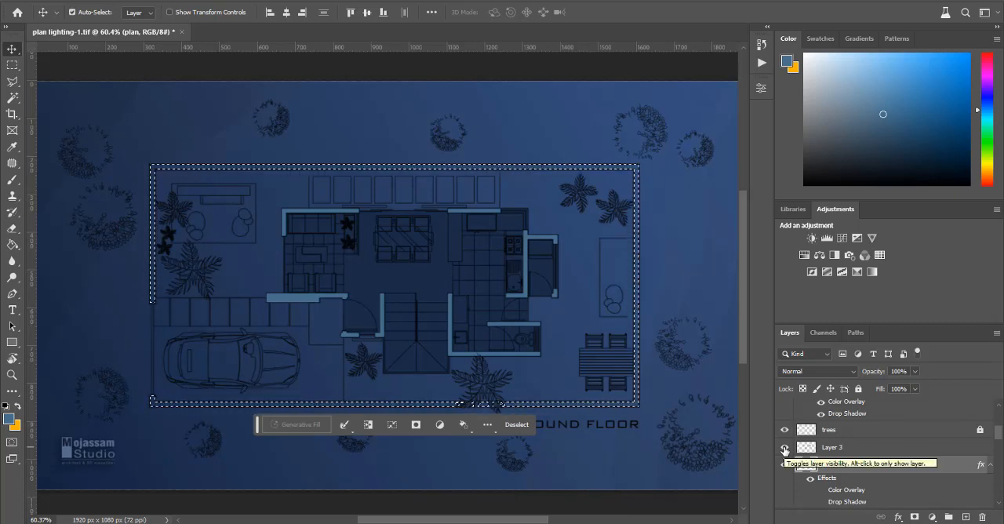
Step: Create a new layer above Layer 3, fill the boundary wall selection on it with the blue foreground color, and deselect
left_click(867, 446)
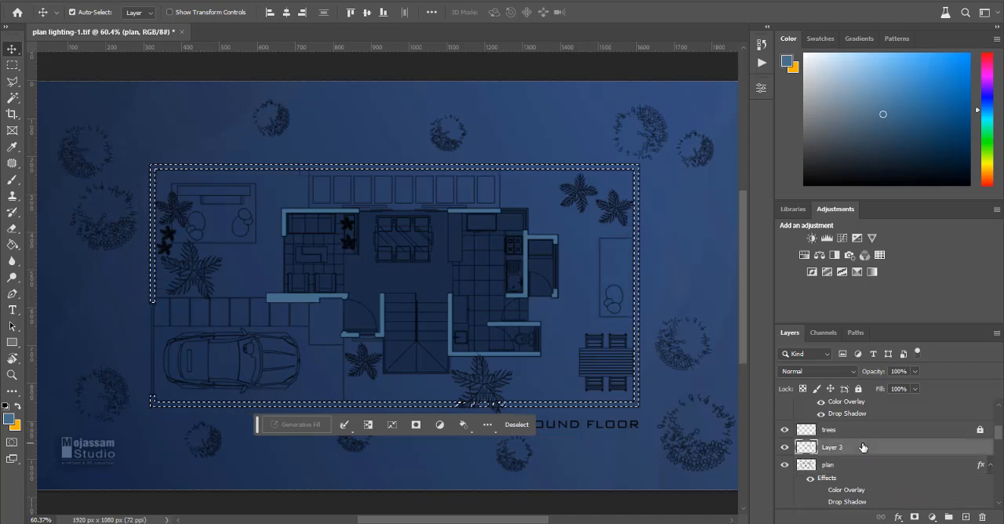
left_click(966, 517)
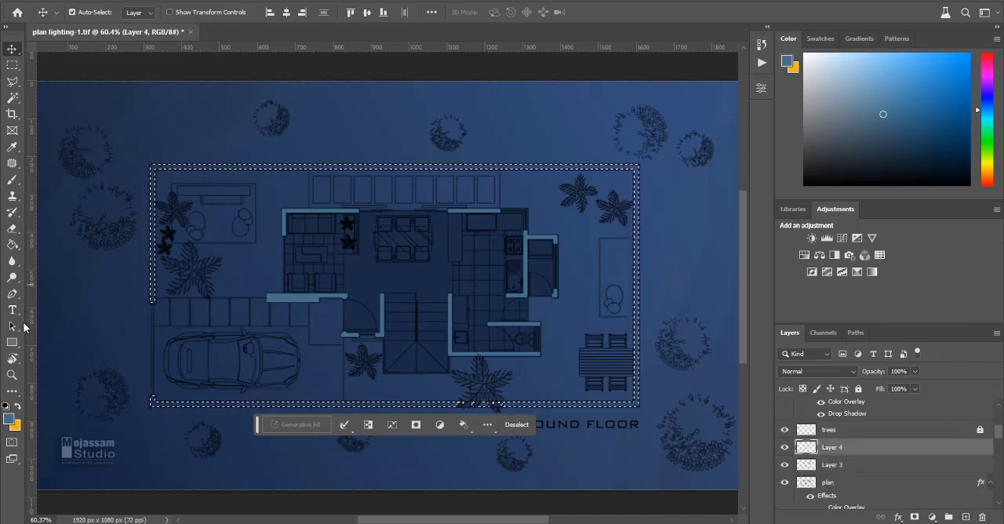
left_click(11, 246)
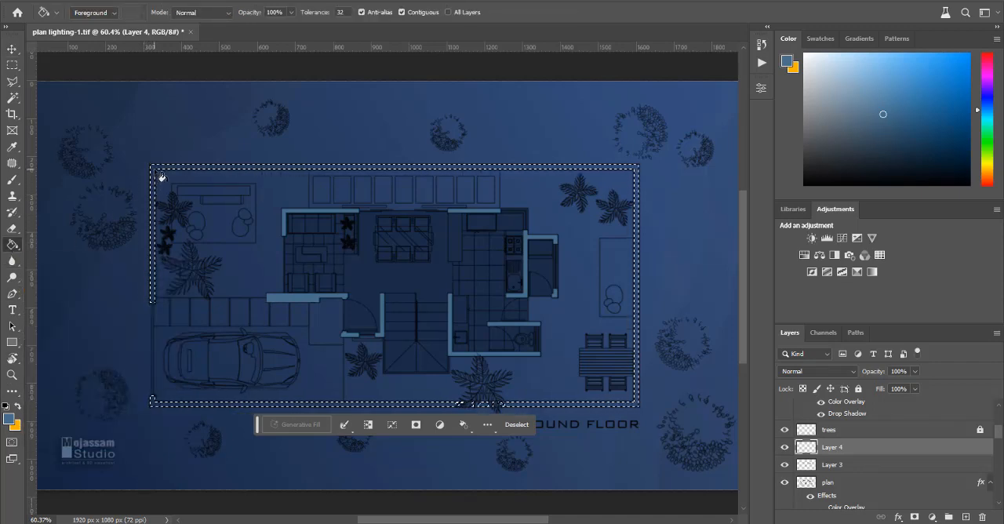
scroll(487, 417, "up", 1)
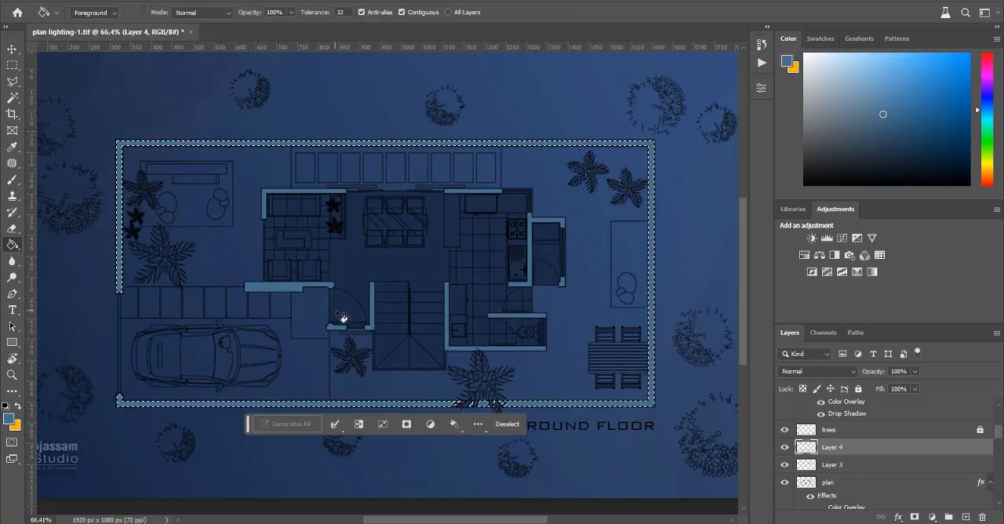
scroll(343, 316, "down", 2)
key("ctrl+d")
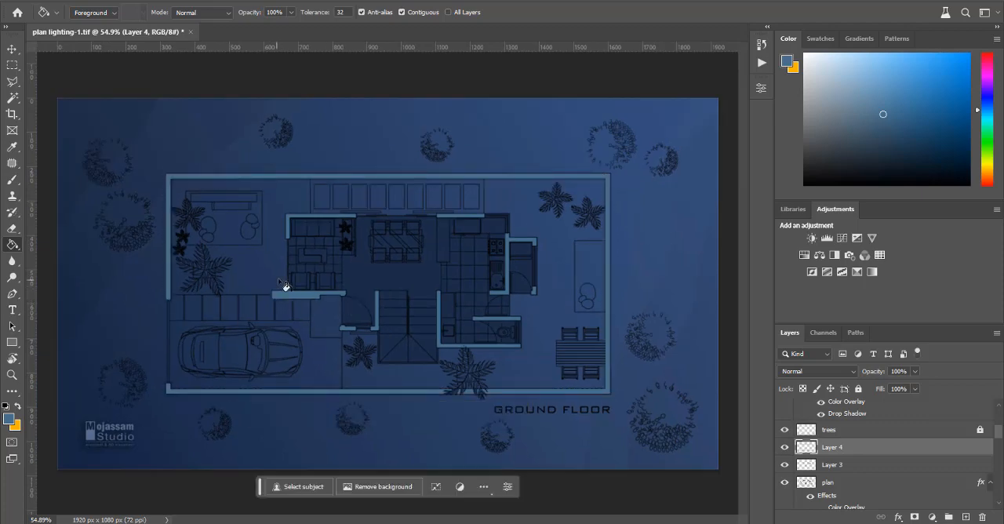
Step: Add a Color Overlay in dark blue #2c4976 to Layer 4, the boundary wall layer, and apply it
left_click(11, 48)
scroll(194, 229, "up", 1)
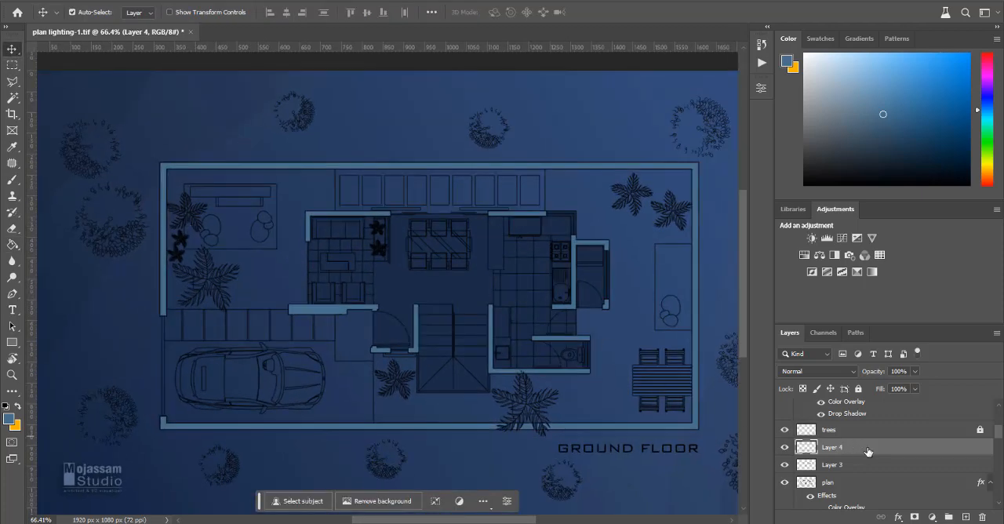
scroll(511, 276, "down", 3)
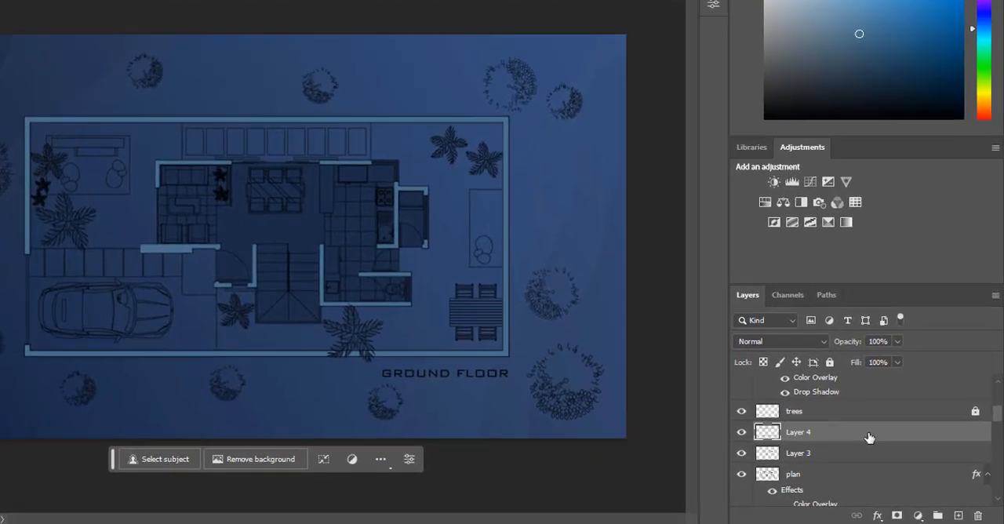
double_click(891, 448)
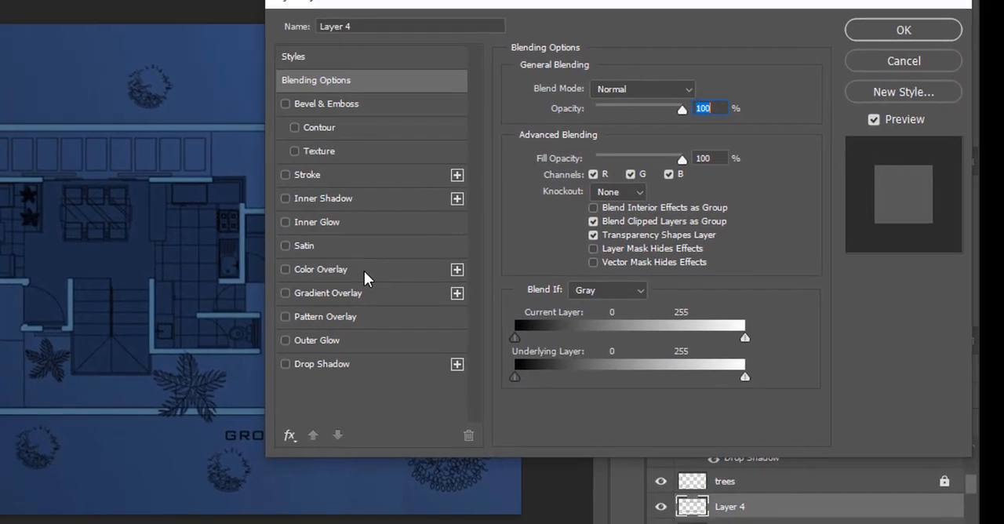
left_click(361, 178)
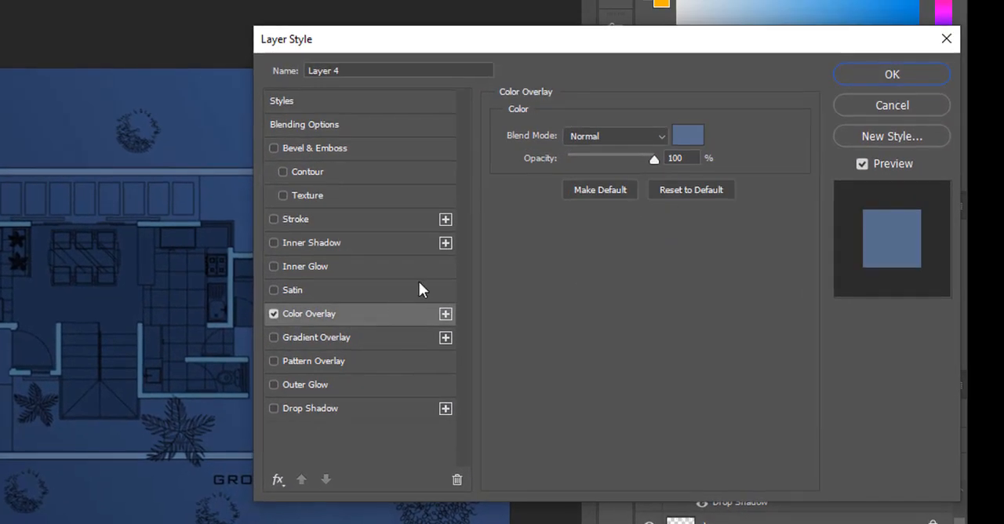
left_click(690, 136)
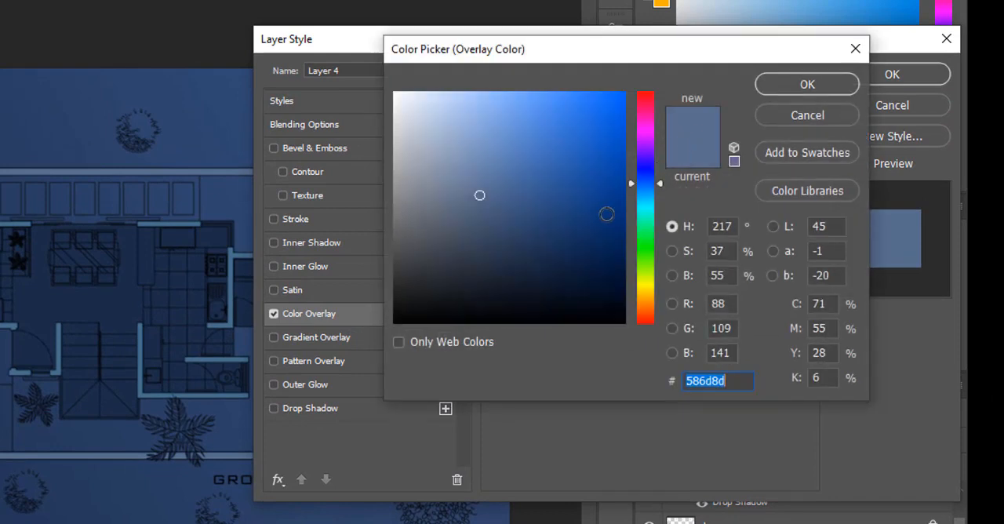
left_click(558, 207)
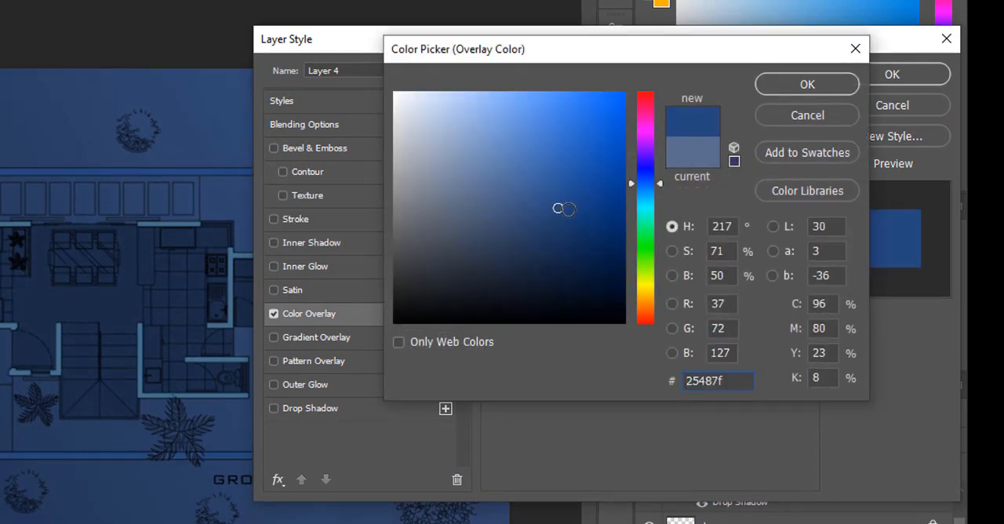
left_click(557, 229)
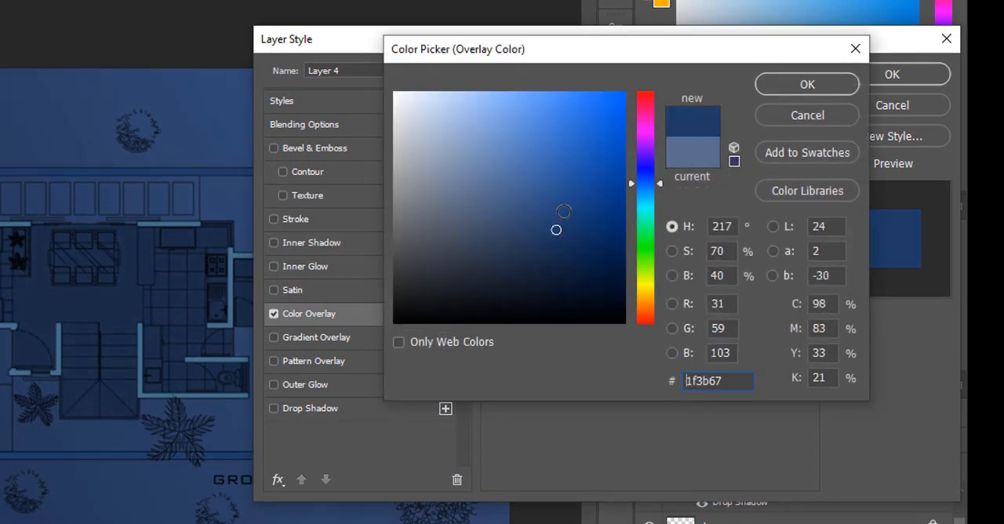
left_click(563, 212)
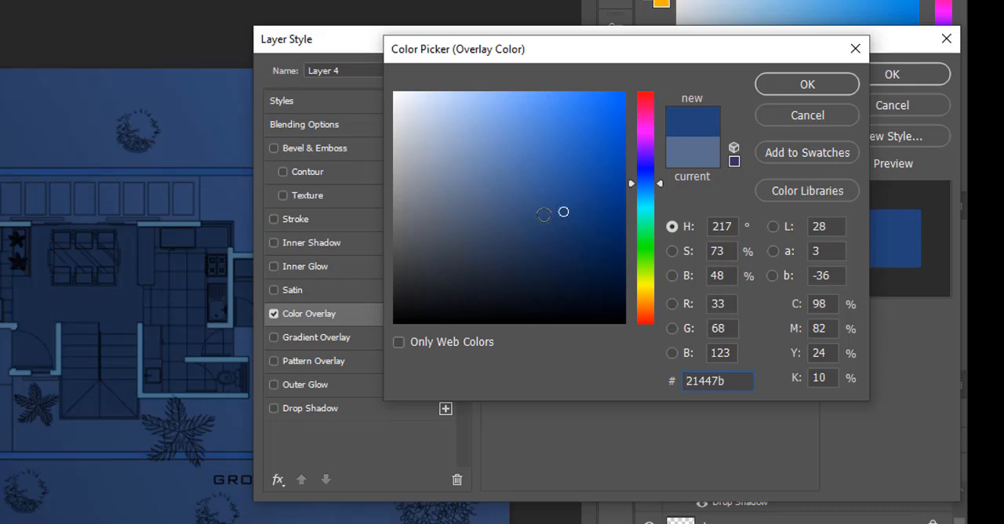
left_click(539, 217)
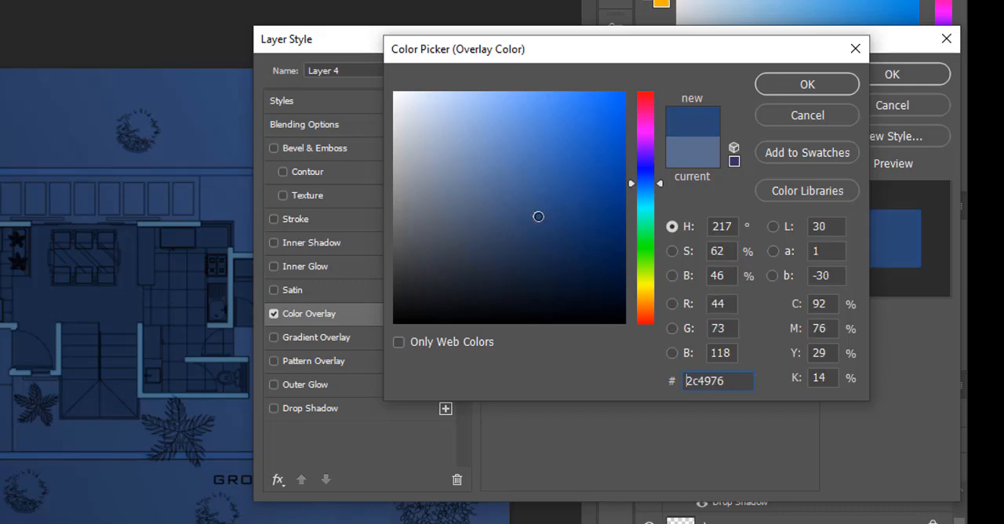
left_click(786, 88)
left_click(892, 74)
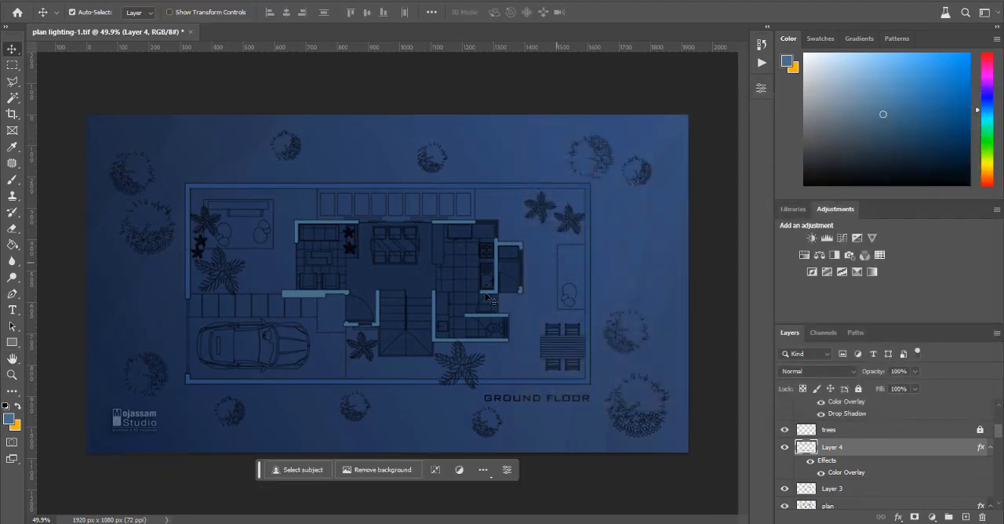
Step: Select Layer 3 with the house walls and turn on a Color Overlay in its layer style
left_click(313, 292)
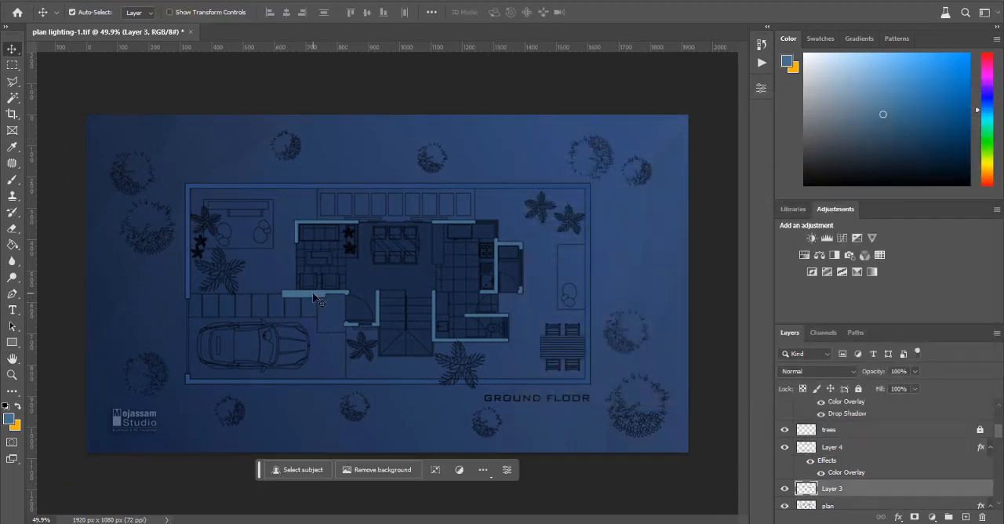
double_click(901, 495)
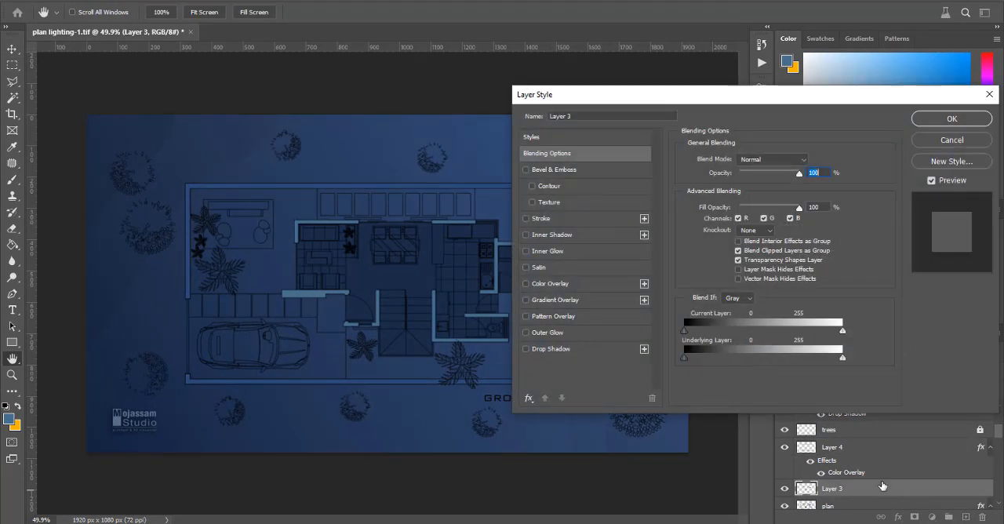
left_click(583, 284)
Step: Try several blue shades for the house walls' overlay, settle on a dark, more saturated blue, and apply the layer style
left_click(810, 166)
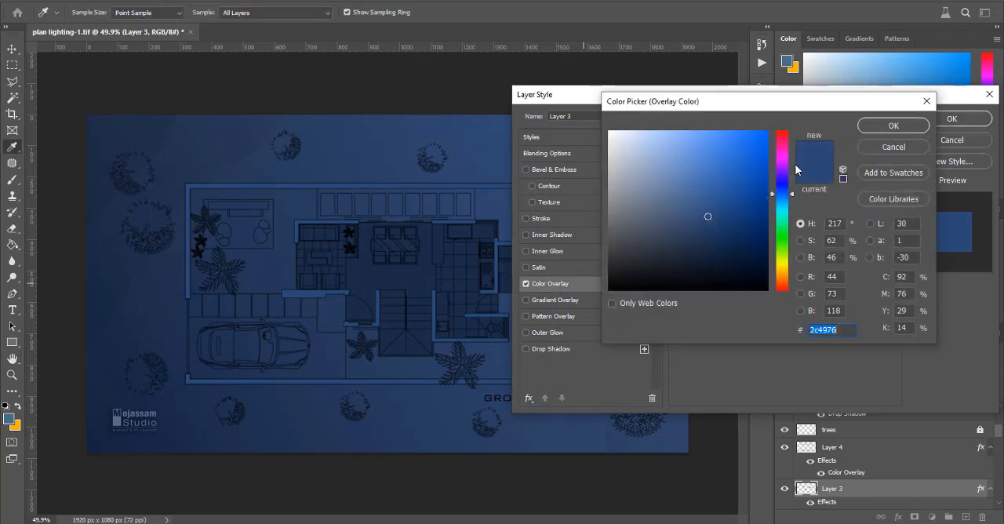
left_click(730, 234)
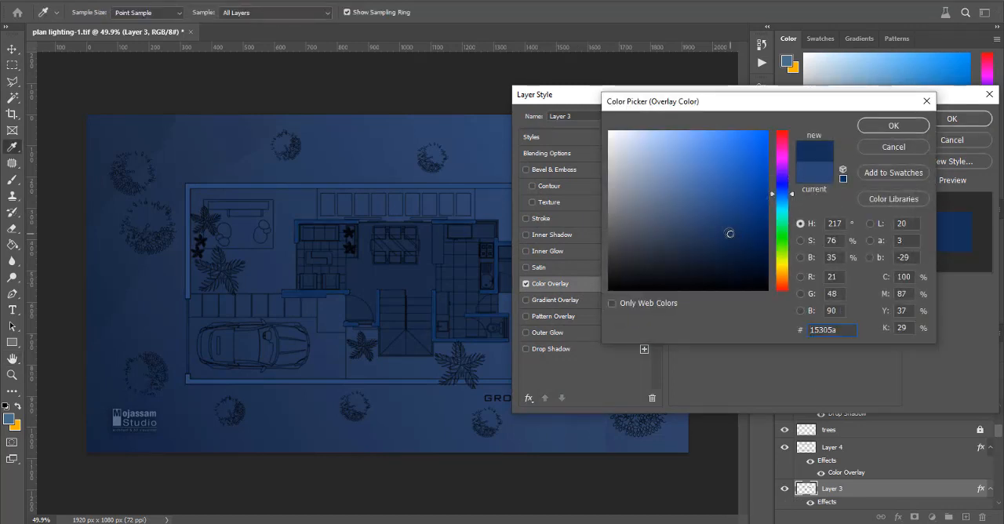
left_click_drag(727, 214, 736, 204)
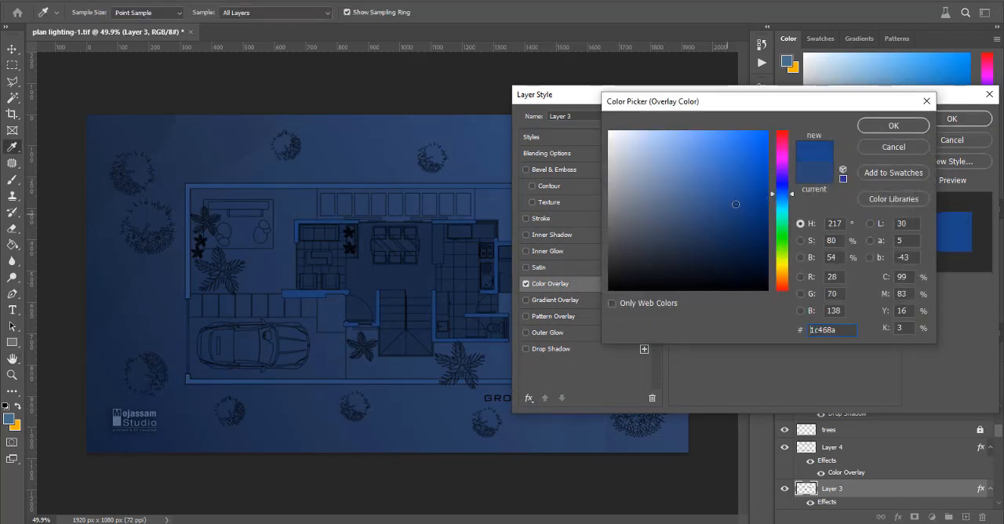
left_click(743, 212)
left_click(701, 222)
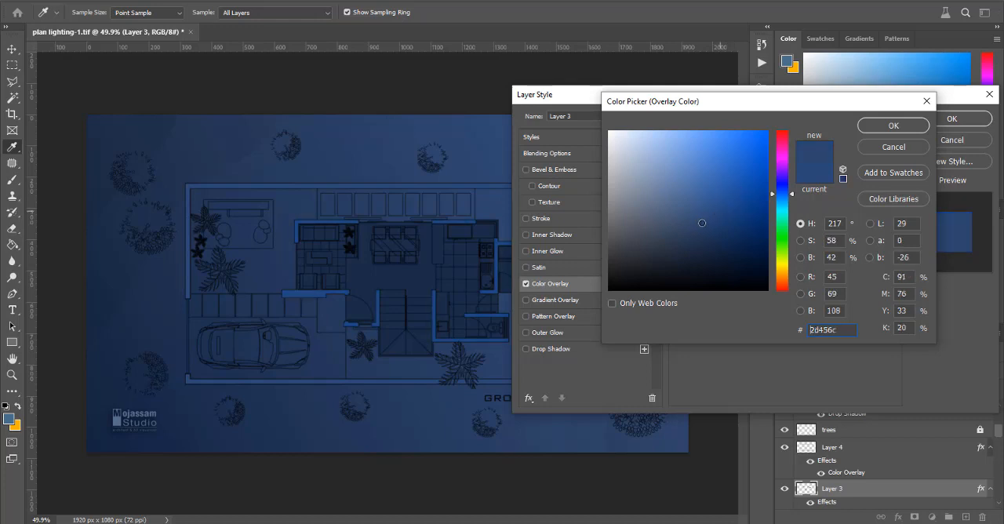
left_click(713, 248)
mouse_move(723, 244)
left_mouse_down()
mouse_move(736, 201)
mouse_move(745, 218)
mouse_move(729, 182)
mouse_move(749, 217)
mouse_move(760, 211)
mouse_move(758, 239)
mouse_move(733, 226)
left_mouse_up()
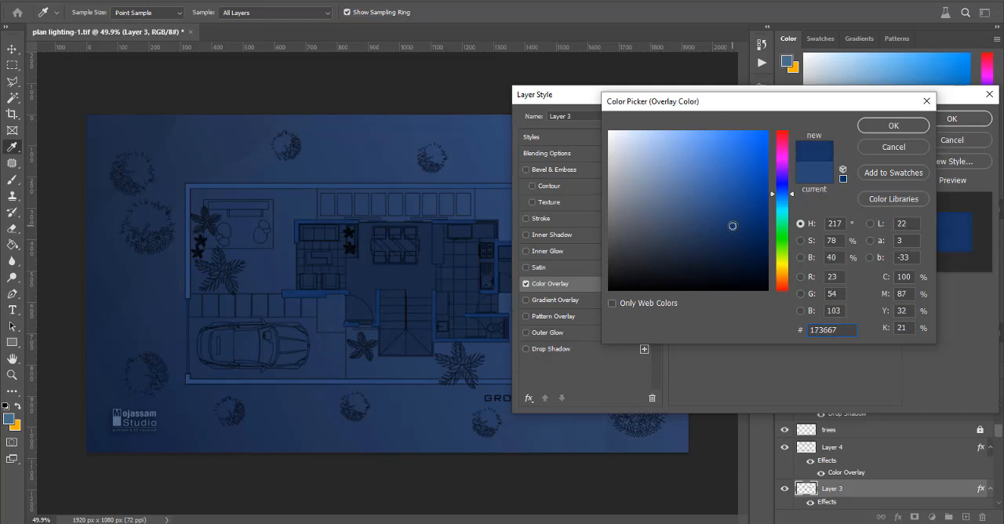
left_click(724, 228)
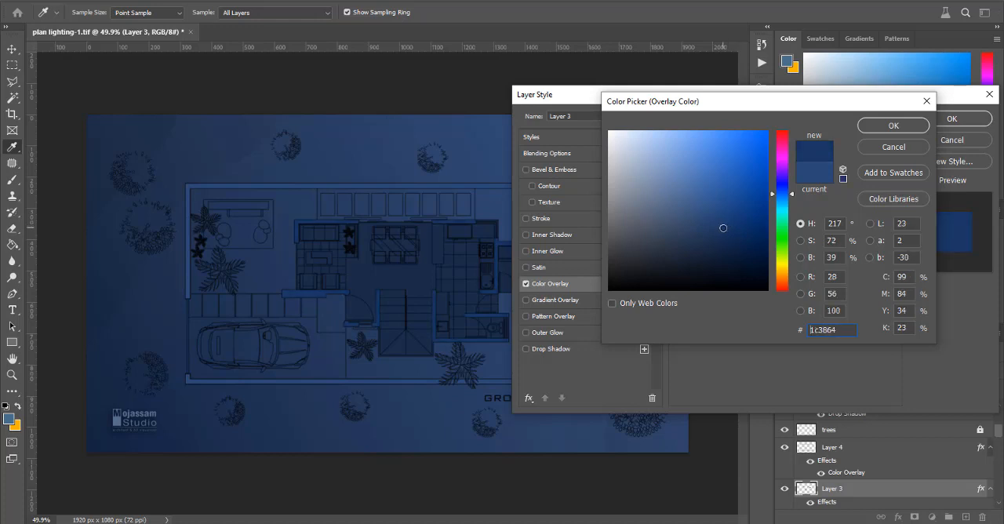
left_click(728, 239)
left_click(725, 234)
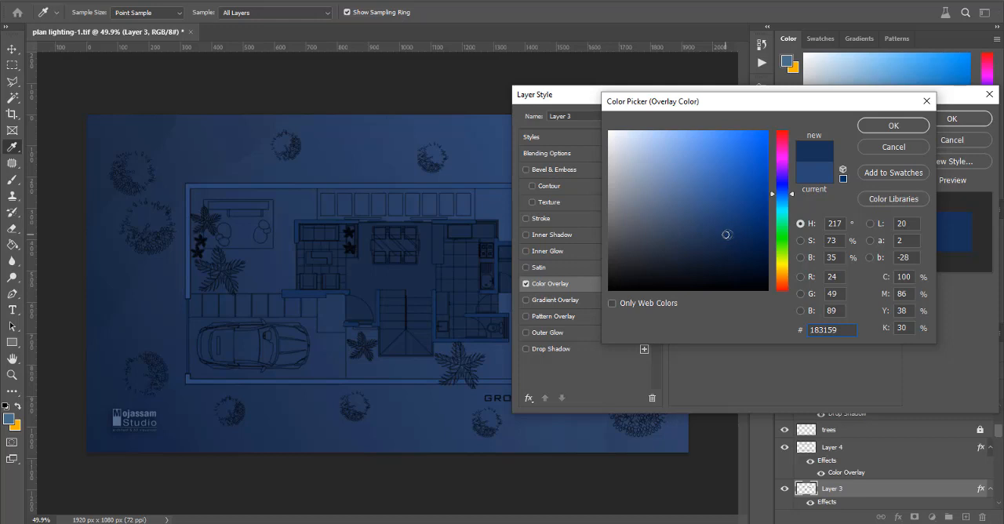
left_click(735, 226)
left_click(893, 125)
left_click(951, 119)
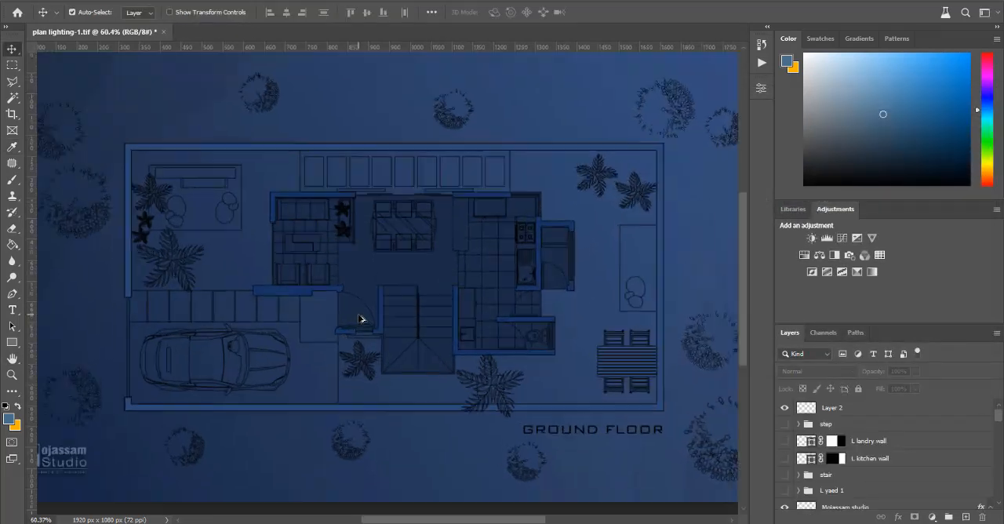
Step: Add a Drop Shadow with 66% opacity to Layer 4, the boundary wall layer, and apply it
scroll(361, 319, "up", 3)
scroll(395, 285, "down", 1)
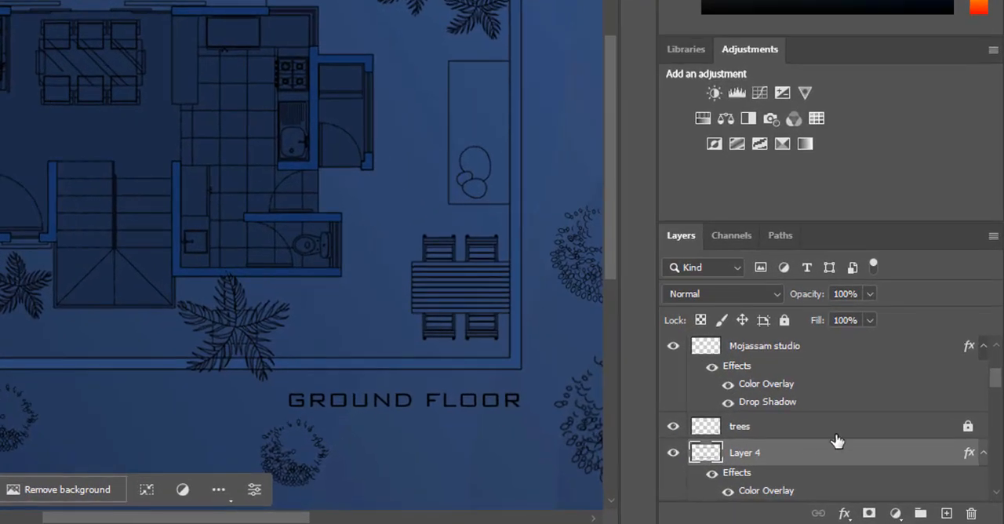
double_click(842, 461)
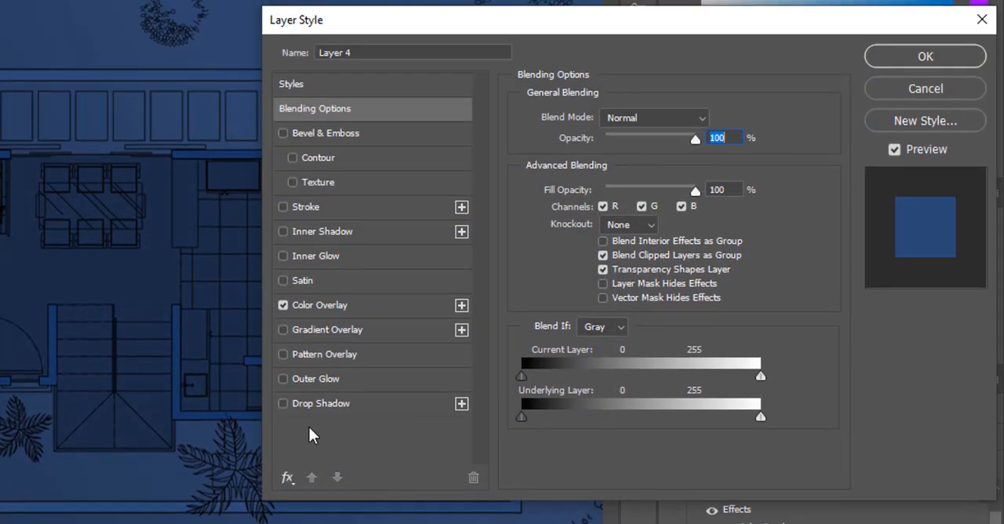
left_click(322, 407)
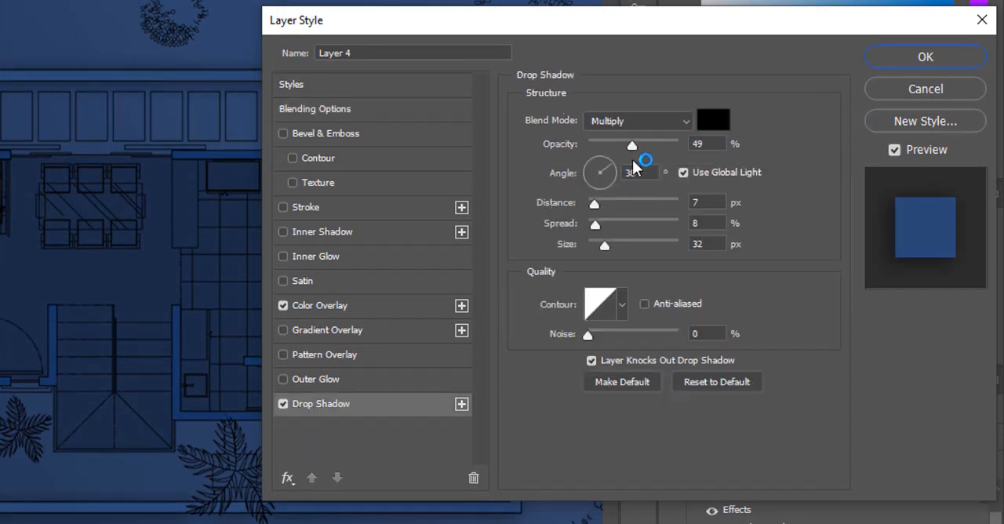
left_click_drag(631, 146, 637, 146)
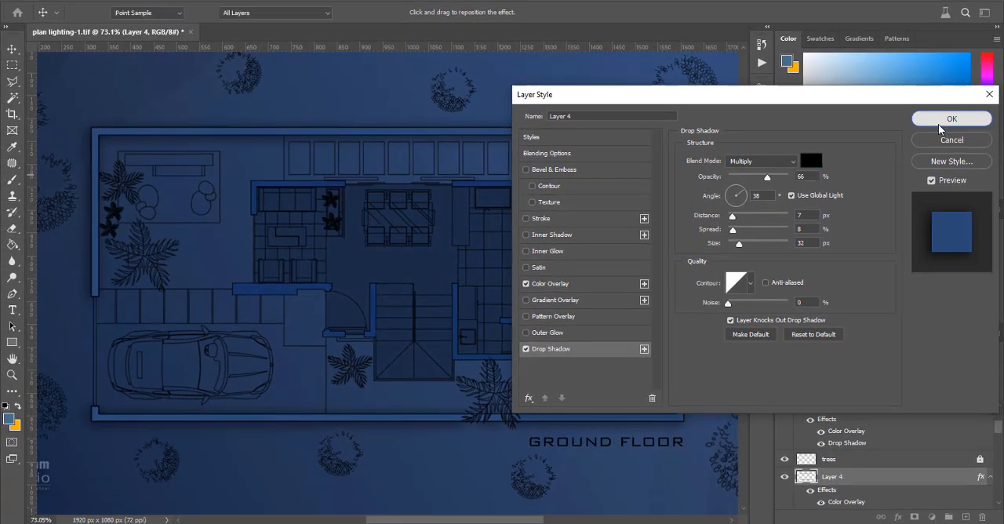
left_click(926, 56)
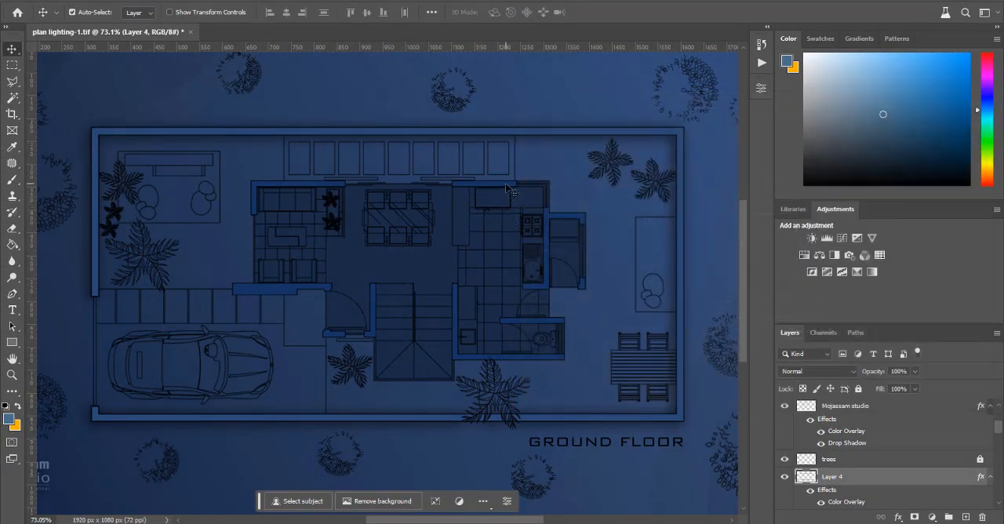
Step: Add a Drop Shadow to Layer 3, the house walls layer, with 61% opacity, a 37° angle and 10 px distance
key("alt+bracketleft")
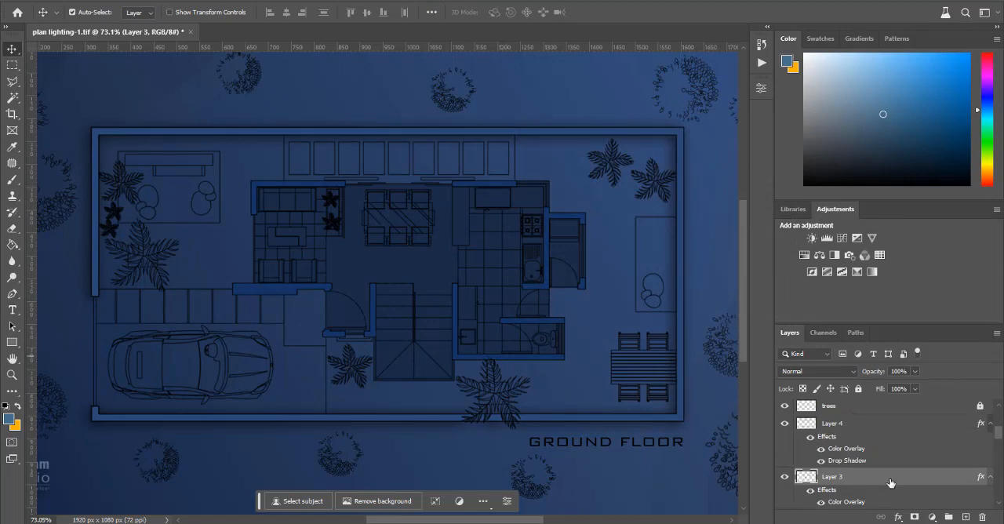
double_click(891, 482)
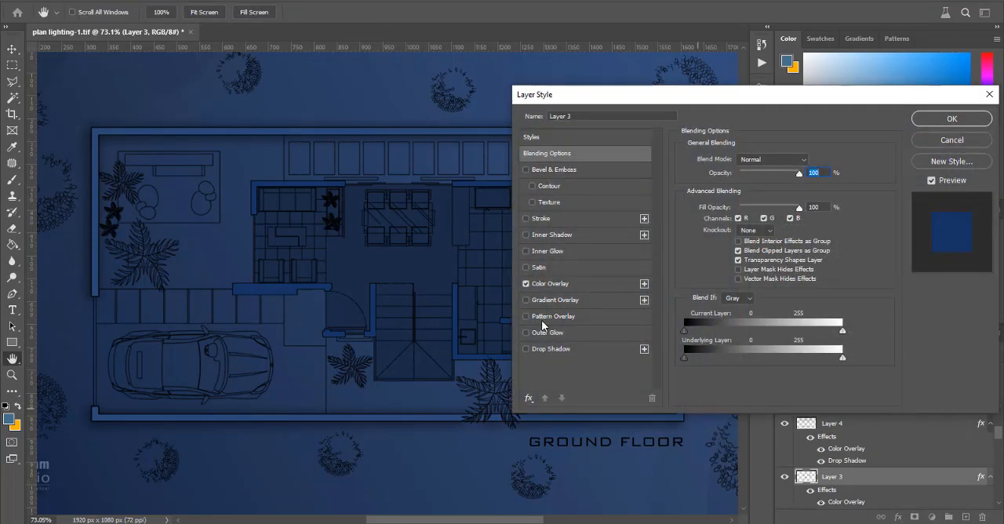
left_click(565, 350)
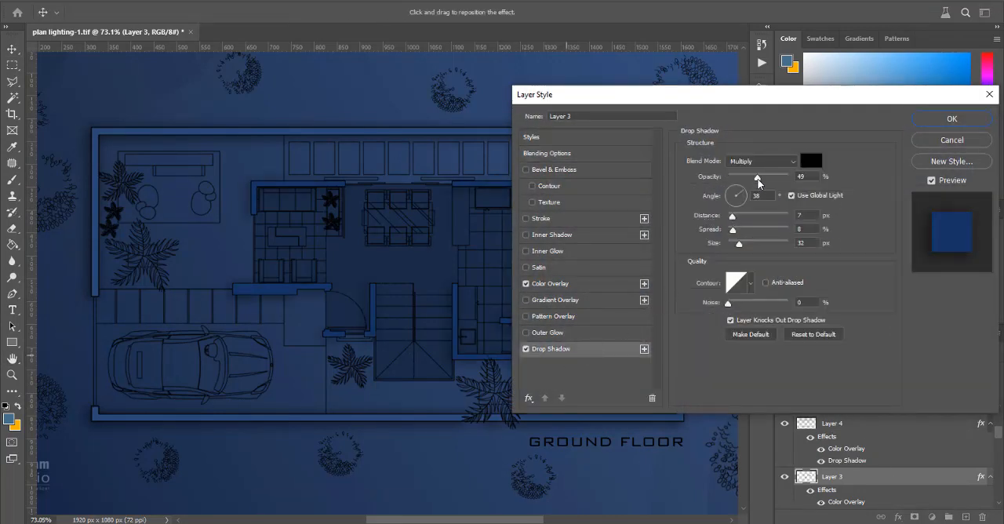
left_click_drag(758, 182, 765, 180)
left_click(810, 214)
key("Up")
key("Up")
key("Up")
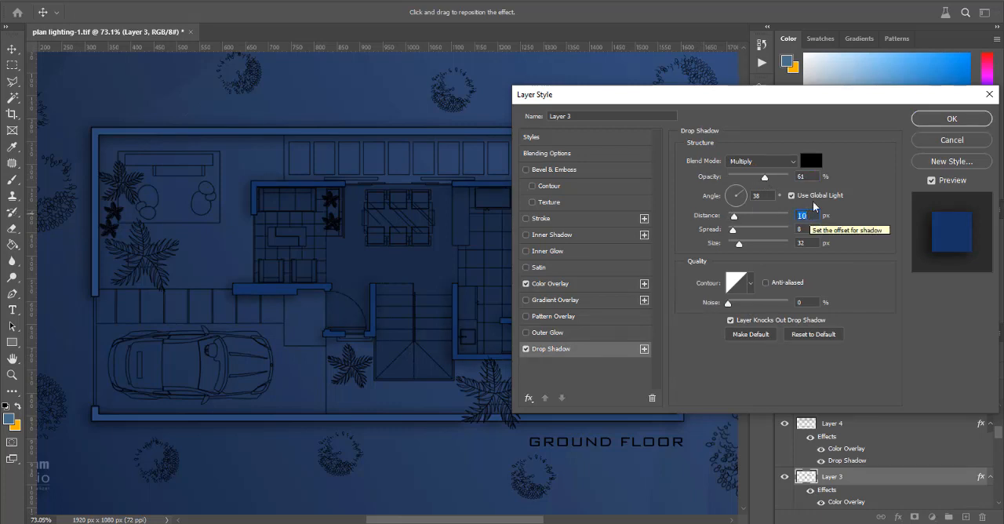
left_click(764, 195)
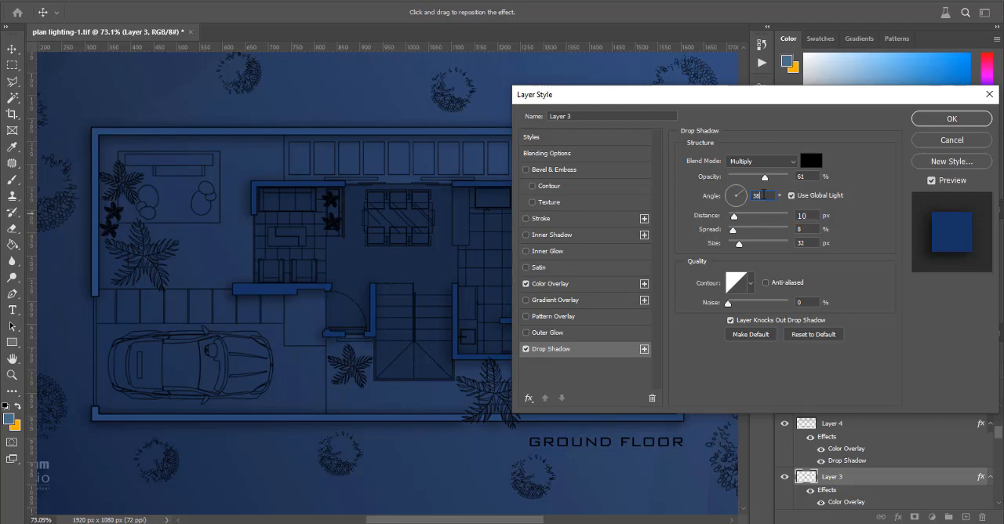
key("Down")
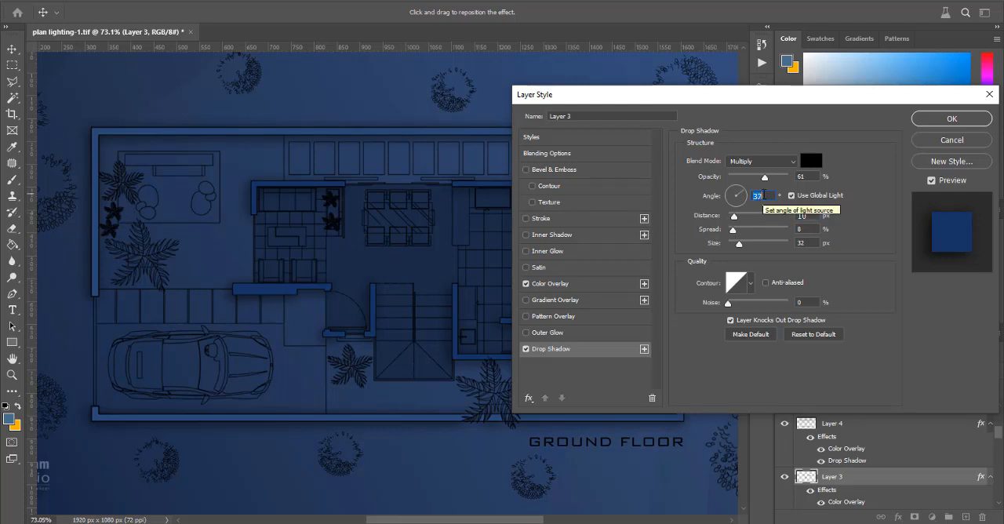
Step: Set the house walls' Drop Shadow size to 38 px and its distance to 19 px
left_click(809, 243)
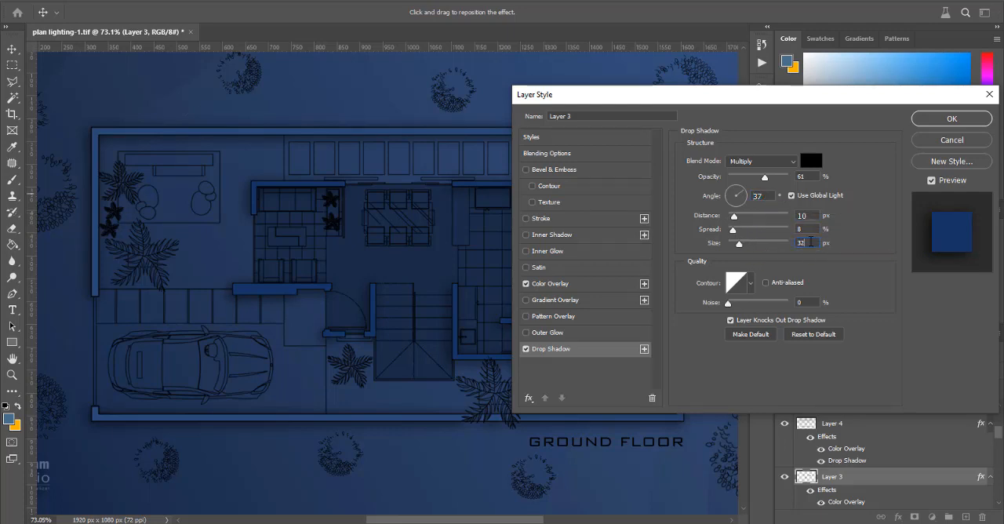
key("Down")
key("Down")
key("Down")
key("Down")
key("Down")
key("Up")
key("Up")
key("Up")
key("Down")
left_click(812, 214)
key("Up")
key("Up")
key("Up")
key("Up")
key("Up")
key("Up")
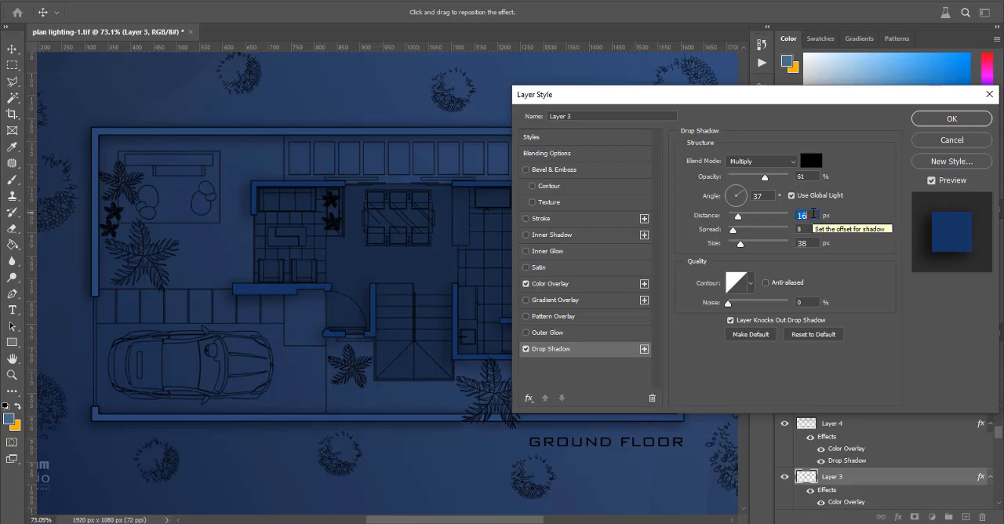
key("Up")
key("Up")
key("Up")
Step: Try 70% opacity for the house walls' Drop Shadow and toggle the effect off and on to compare
left_click(816, 176)
key("Up")
key("Up")
key("Up")
key("Up")
key("Up")
key("Up")
key("Up")
key("Up")
key("Up")
key("Up")
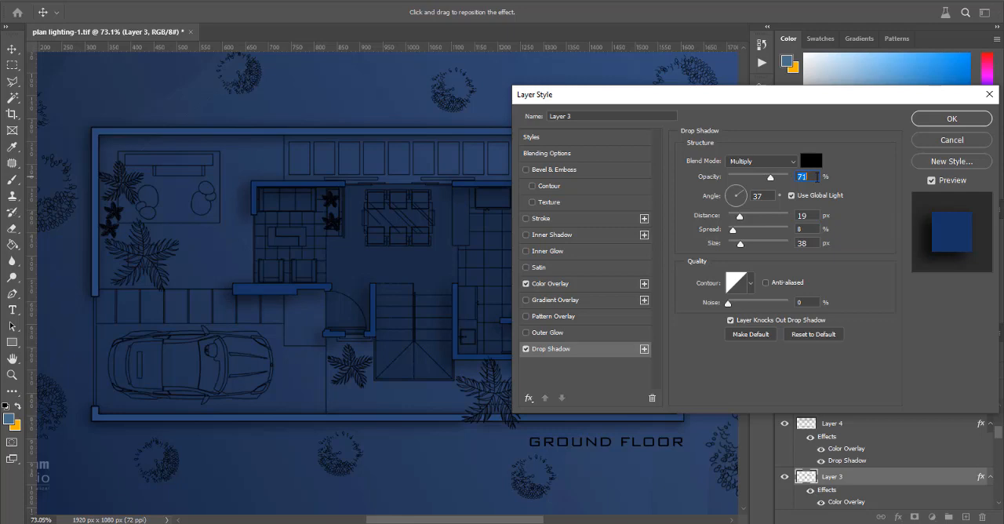
key("Down")
left_click(526, 349)
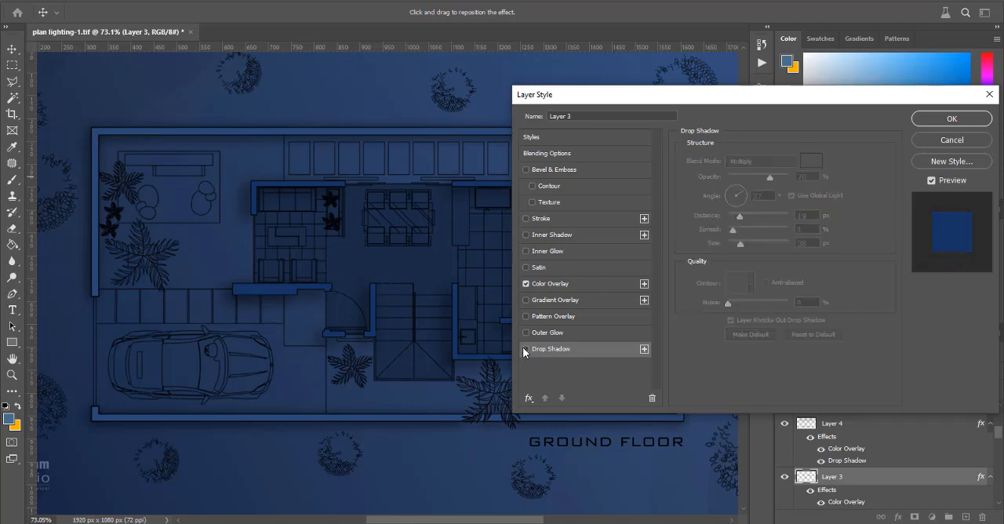
left_click(525, 349)
left_click(526, 349)
left_click(526, 349)
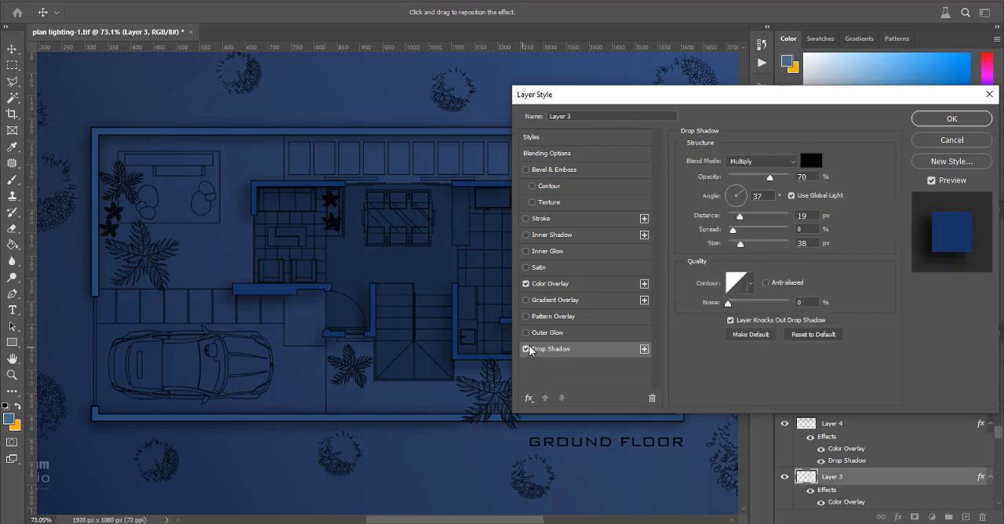
Step: Set the house walls' Drop Shadow to 60% opacity and 16 px distance, and apply the layer style
left_click(811, 176)
key("Down")
key("Down")
key("Down")
key("Down")
key("Down")
key("Down")
key("Down")
key("Down")
key("Down")
key("Down")
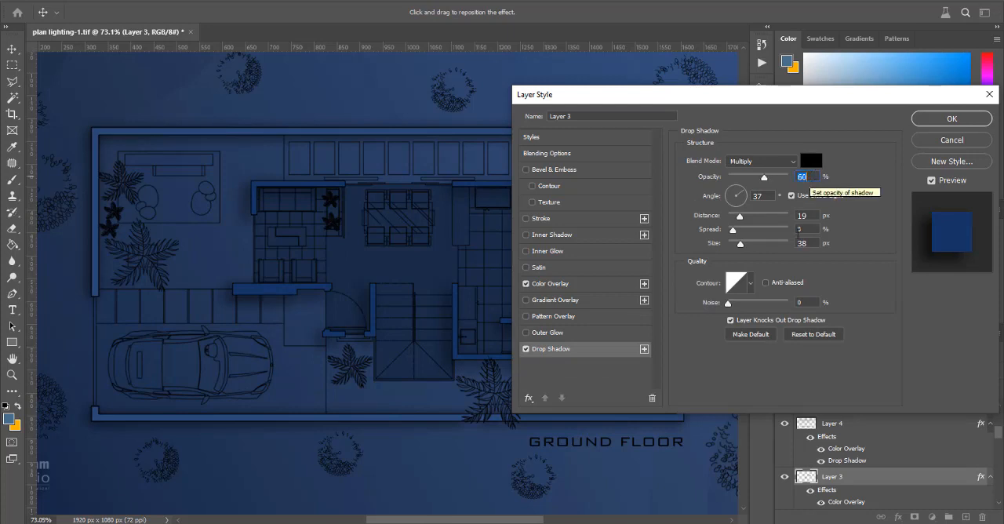
left_click(816, 215)
key("Down")
key("Down")
key("Down")
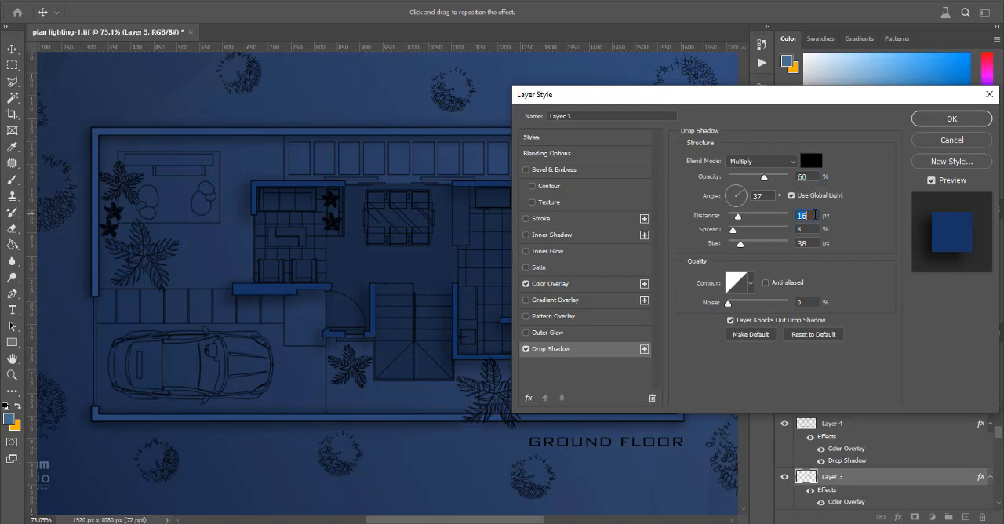
left_click(951, 119)
Step: Create a new empty layer directly above the plan layer
scroll(540, 198, "down", 2)
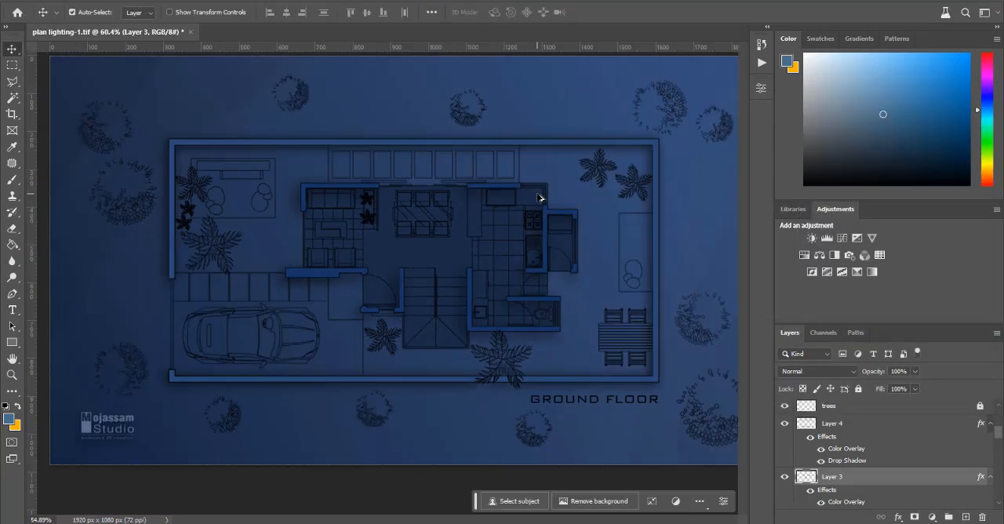
scroll(540, 198, "down", 1)
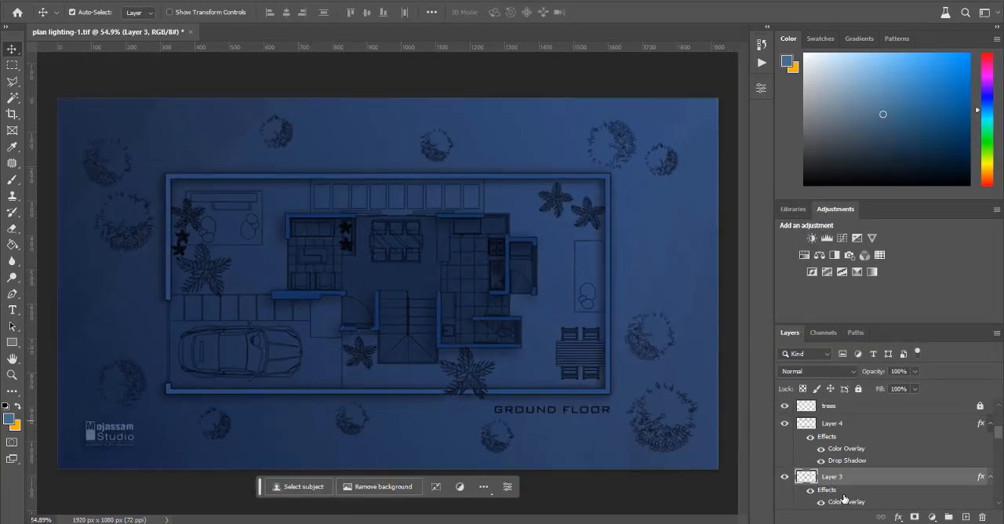
scroll(844, 499, "down", 1)
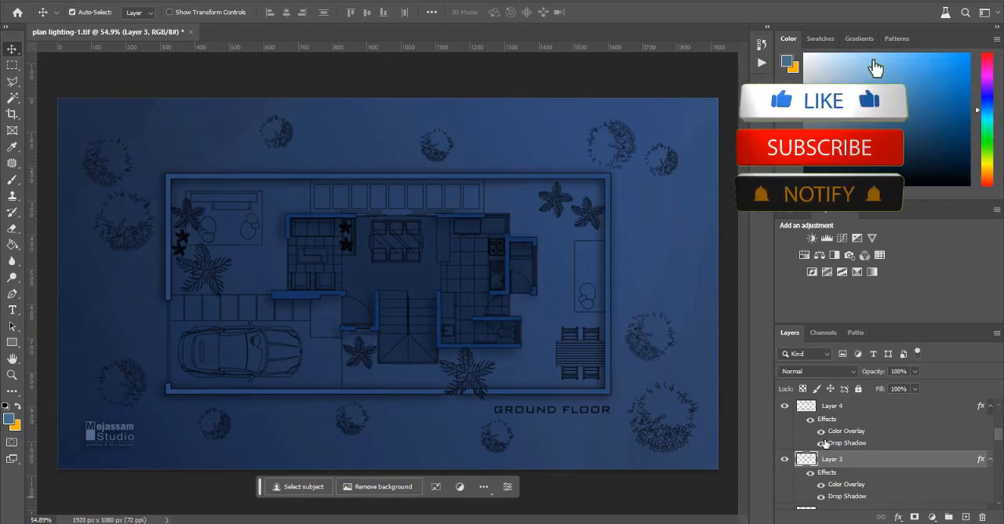
left_click(735, 449)
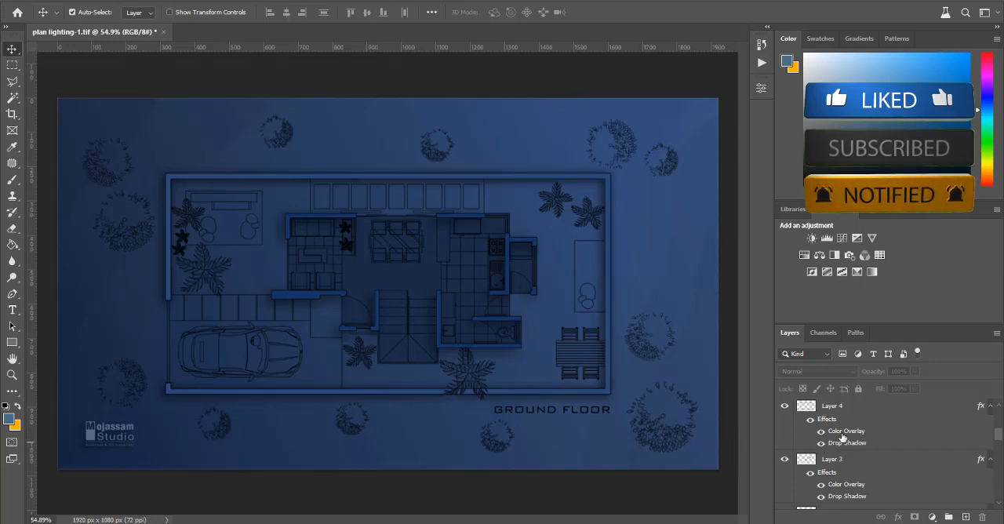
scroll(871, 448, "up", 1)
scroll(871, 448, "down", 2)
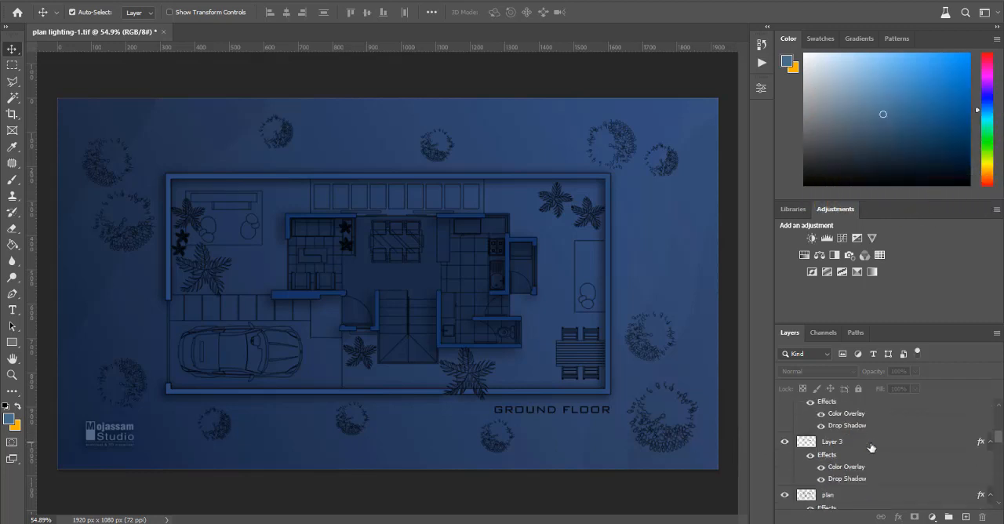
left_click(870, 471)
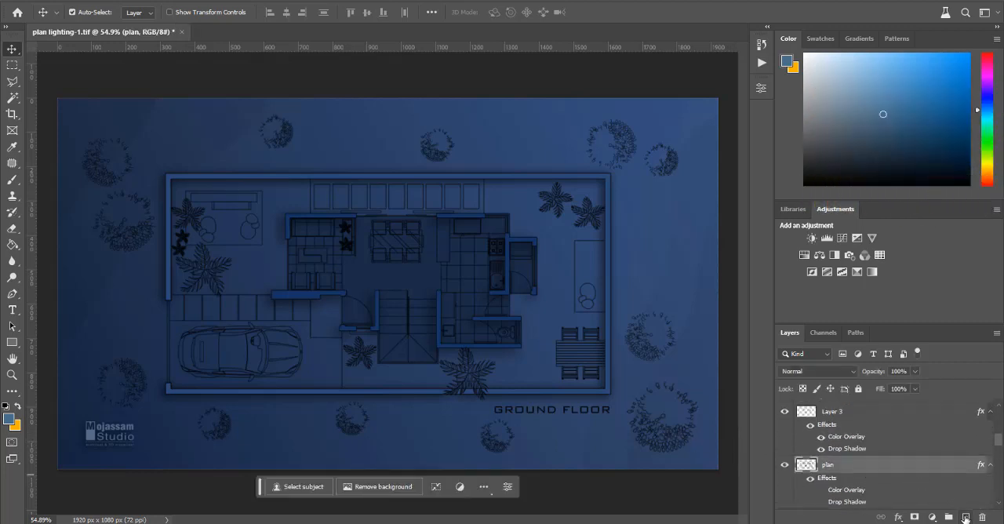
left_click(965, 517)
Step: Trace the living room's right armchair with the Pen tool and convert the path to a selection with 0 px feather
scroll(352, 242, "up", 8)
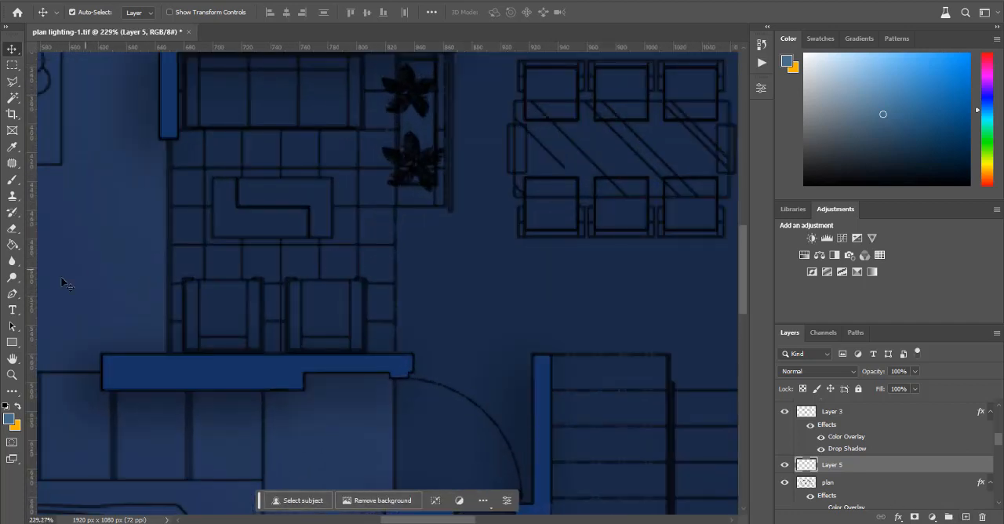
left_click(11, 293)
scroll(295, 306, "up", 2)
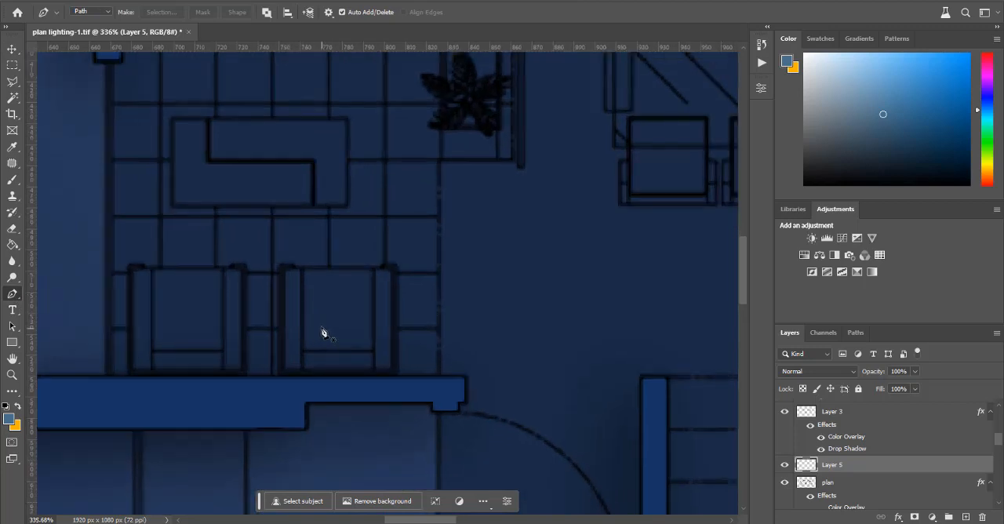
left_click(283, 269)
left_click(395, 269)
left_click(395, 372)
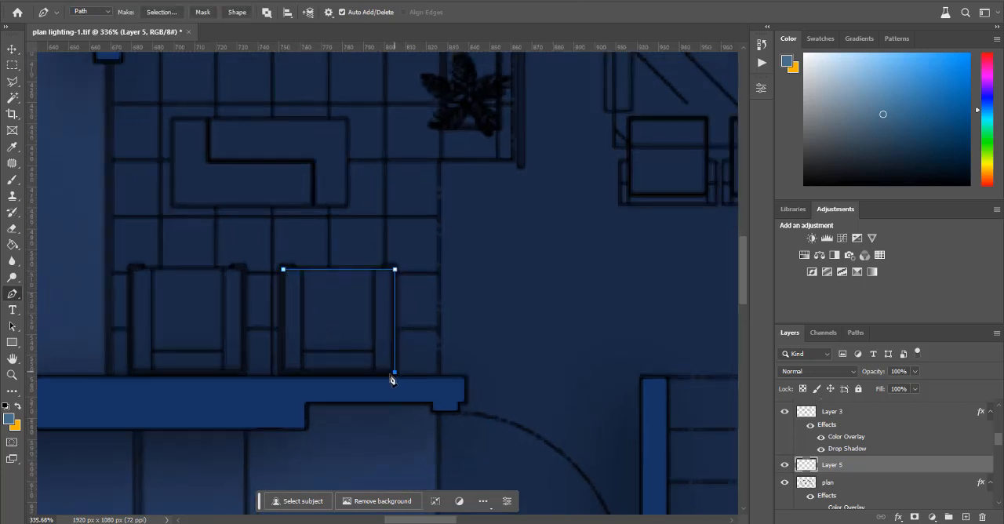
left_click(280, 372)
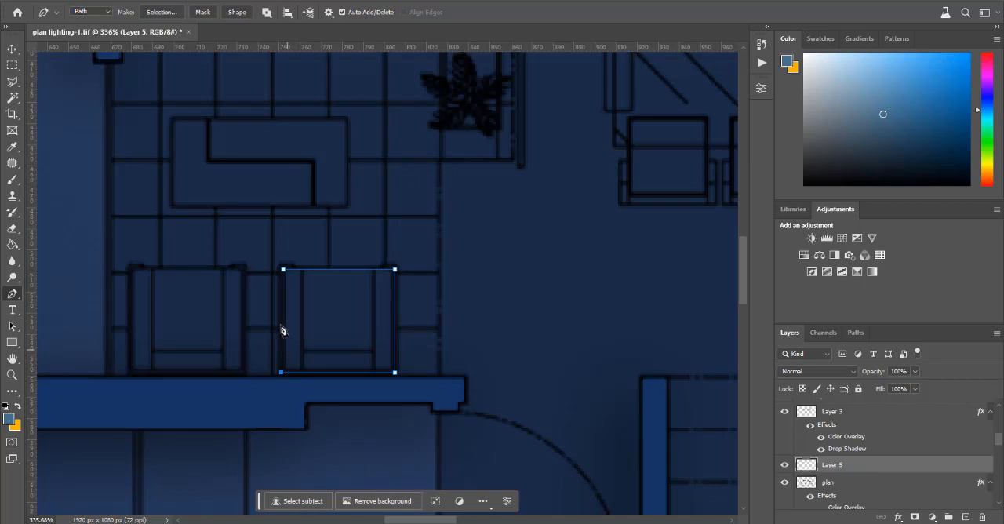
left_click(284, 271)
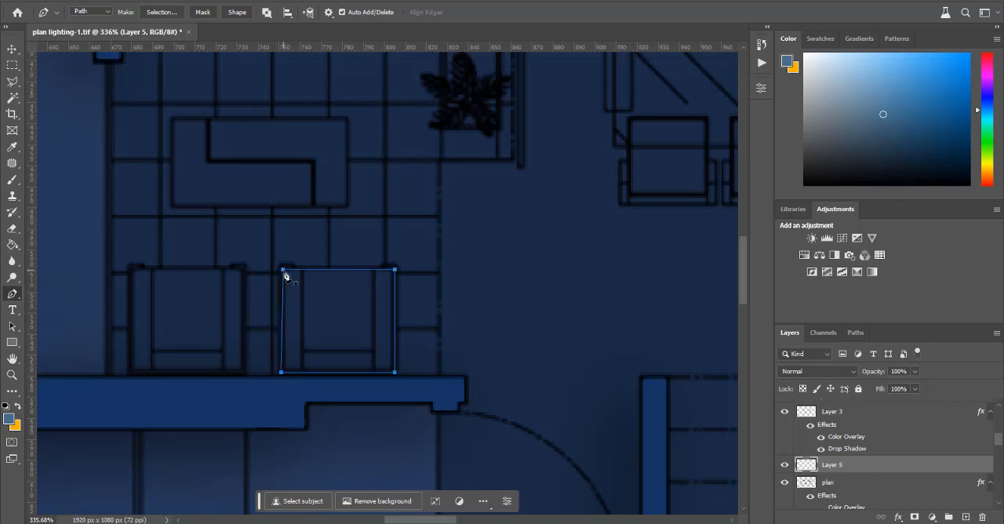
right_click(372, 335)
left_click(430, 106)
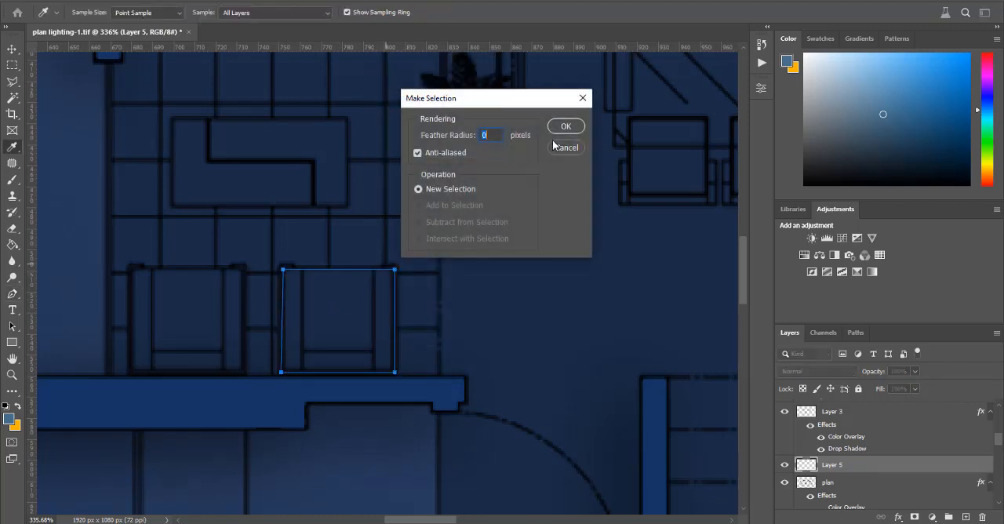
left_click(576, 129)
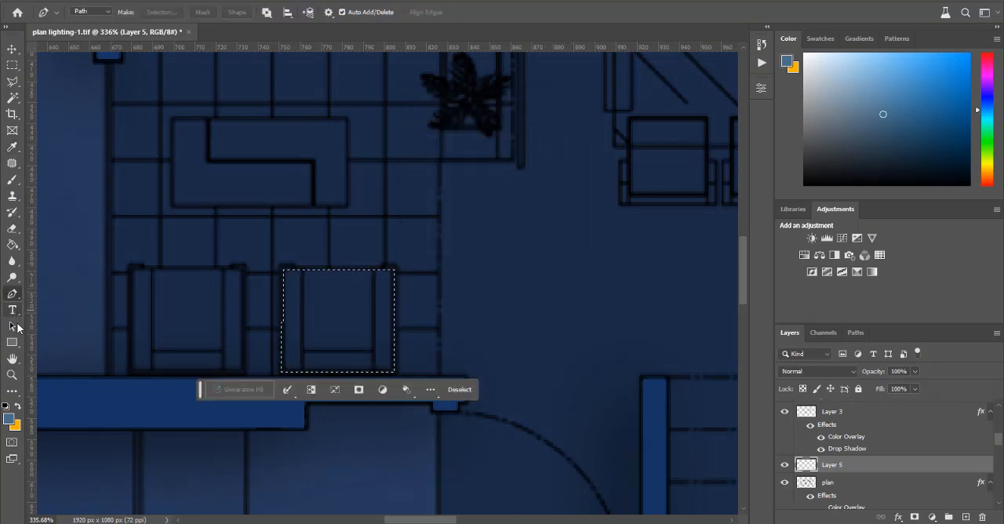
Step: Fill the selected armchair with the blue foreground color on Layer 5 and deselect it
left_click(12, 244)
left_click(334, 308)
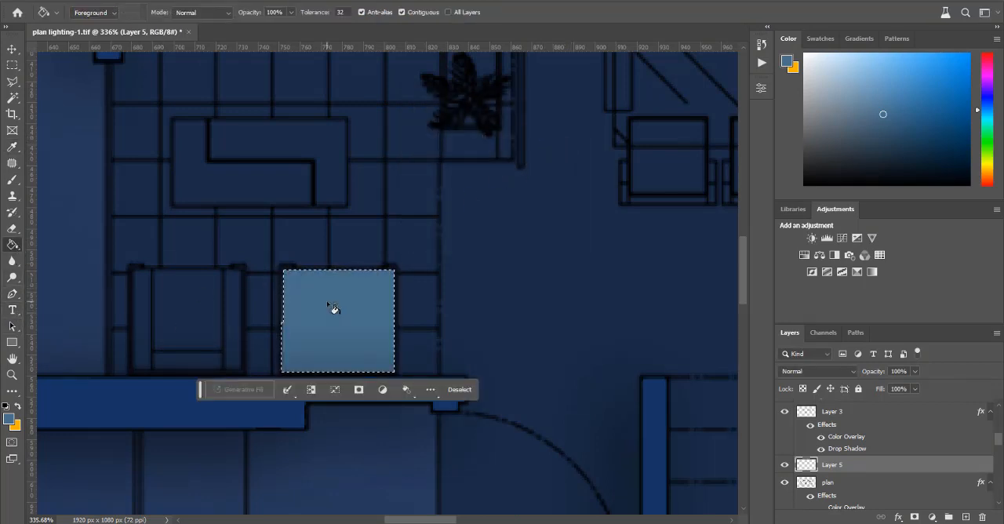
key("ctrl+d")
left_click(11, 49)
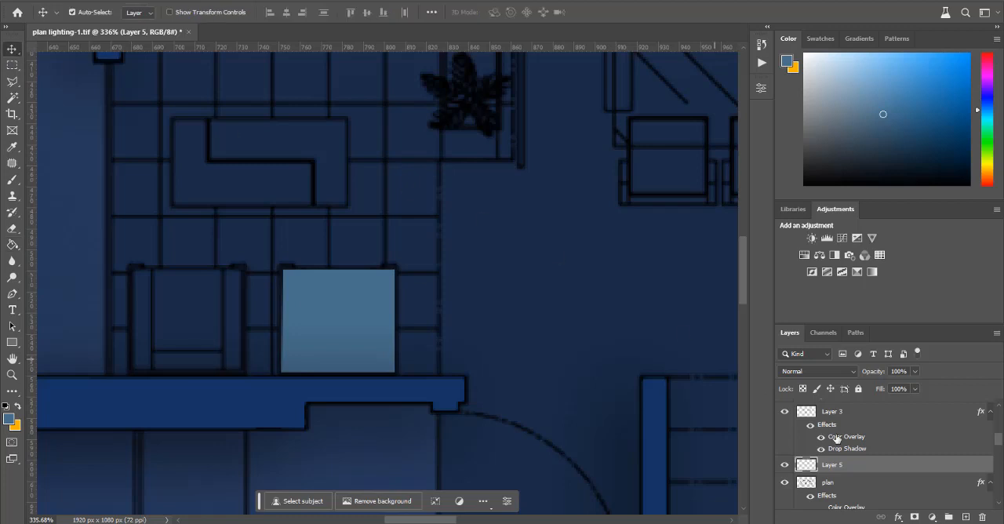
Step: Rename Layer 5 to "kanape 1" and move it below the plan layer, directly above the refreg layer
scroll(836, 439, "down", 1)
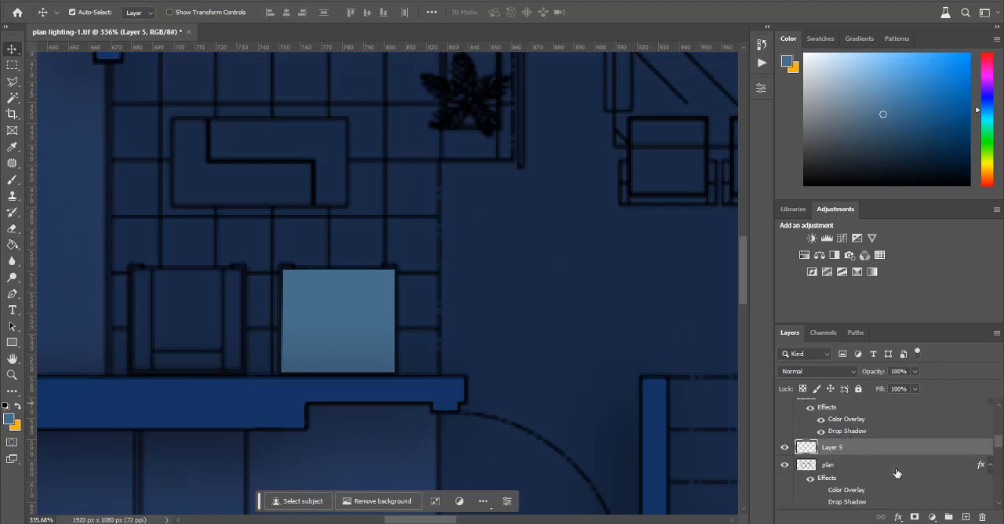
double_click(833, 447)
left_click(888, 452)
left_click_drag(851, 453, 887, 445)
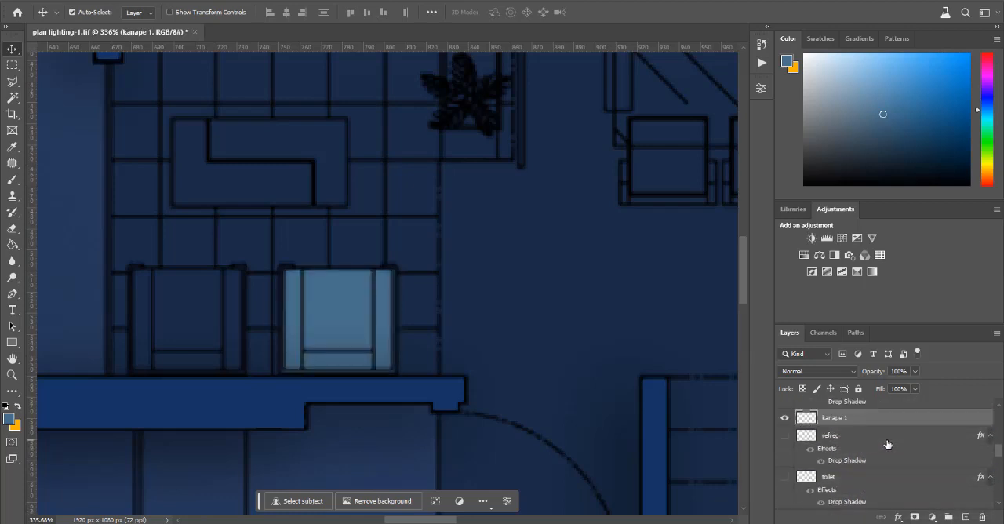
Step: Add a Drop Shadow to the kanape 1 layer with 22 px size and 45% opacity
scroll(602, 415, "down", 10)
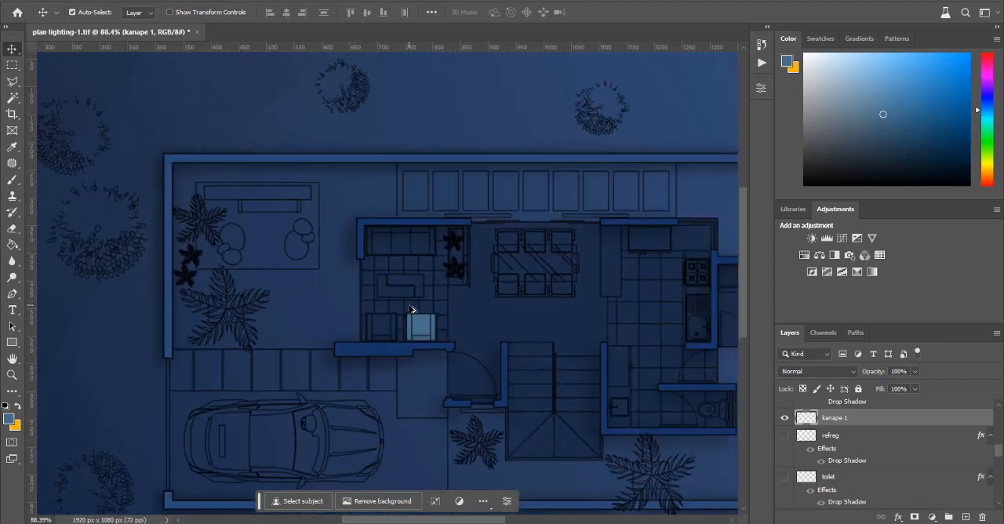
scroll(475, 339, "up", 3)
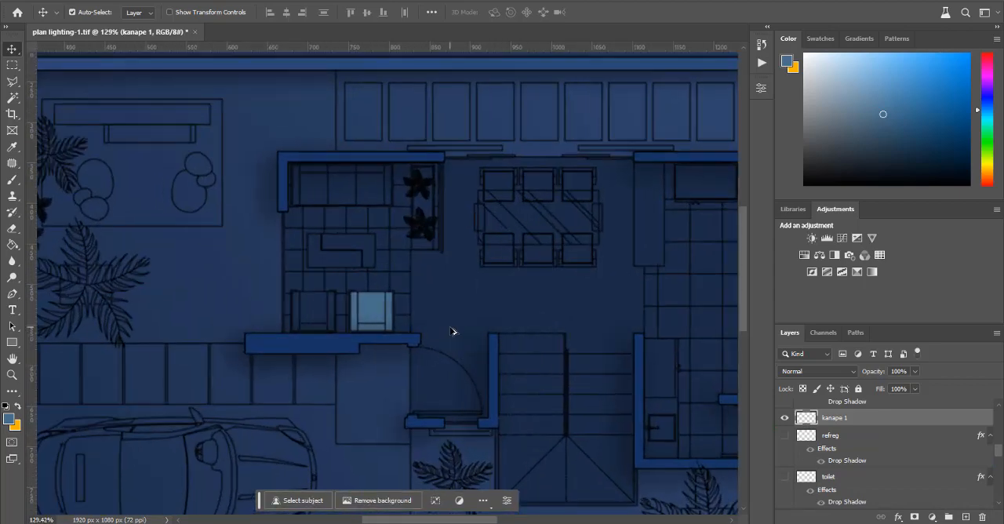
double_click(895, 422)
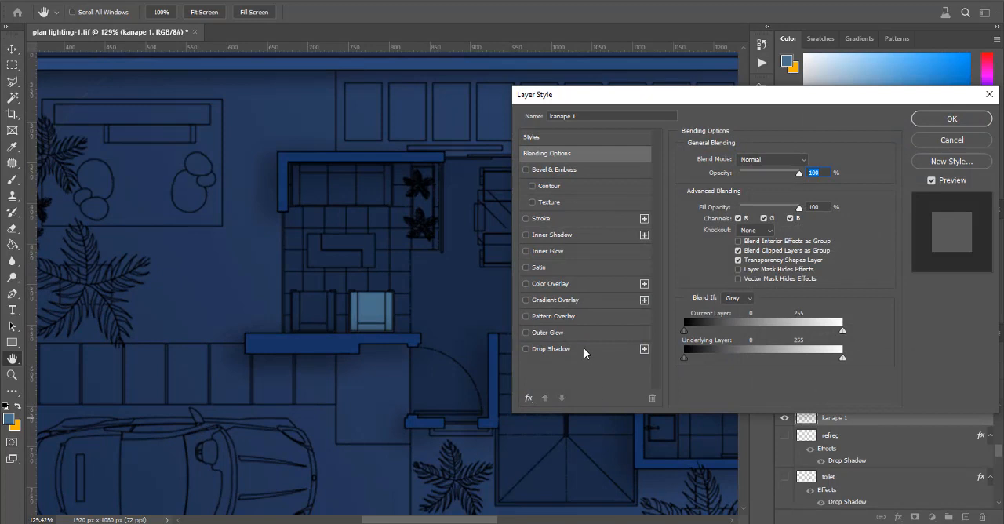
left_click(584, 352)
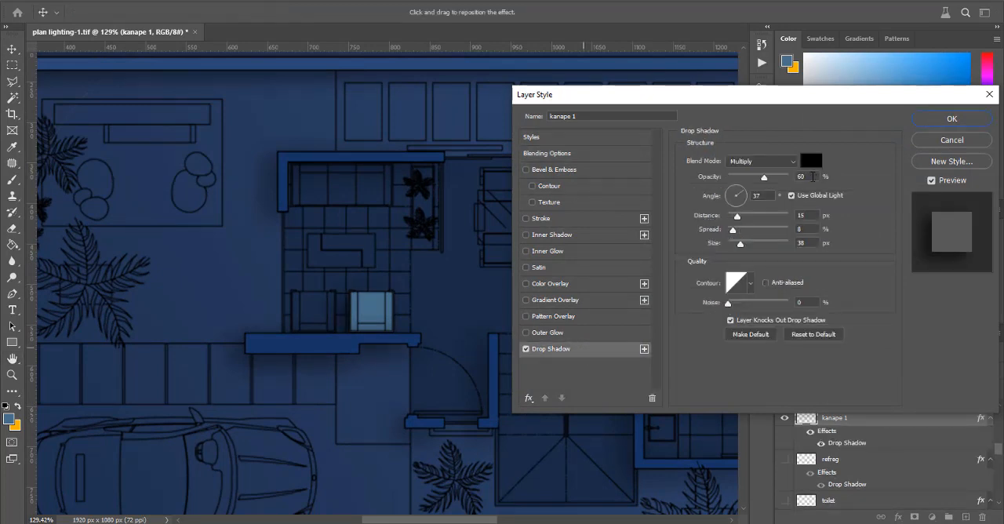
left_click(808, 243)
scroll(809, 243, "down", 16)
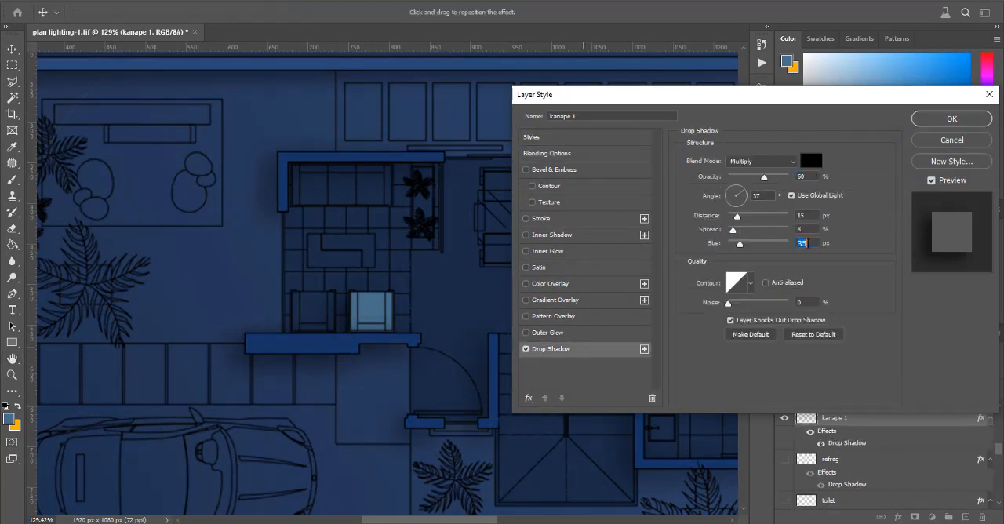
left_click(808, 176)
scroll(812, 176, "down", 15)
Step: Refine the kanape 1 layer's Drop Shadow to 59% opacity, 8 px distance and 18 px size, compare it off and on, and apply it
left_click(809, 243)
left_click_drag(738, 244, 736, 220)
mouse_move(756, 179)
left_mouse_down()
mouse_move(775, 183)
mouse_move(754, 181)
left_mouse_up()
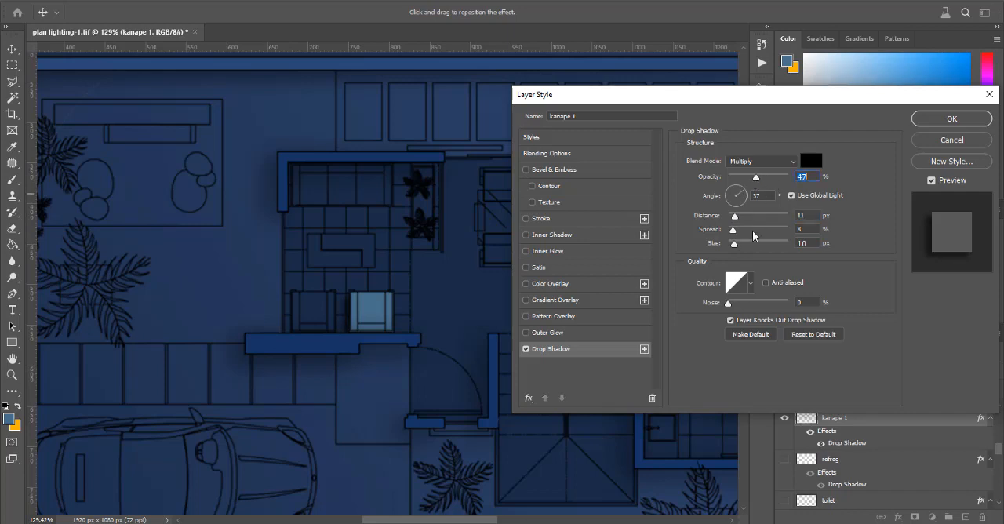
left_click_drag(734, 244, 740, 247)
left_click_drag(757, 178, 767, 181)
left_click_drag(738, 246, 735, 223)
left_click_drag(767, 180, 763, 181)
left_click(526, 350)
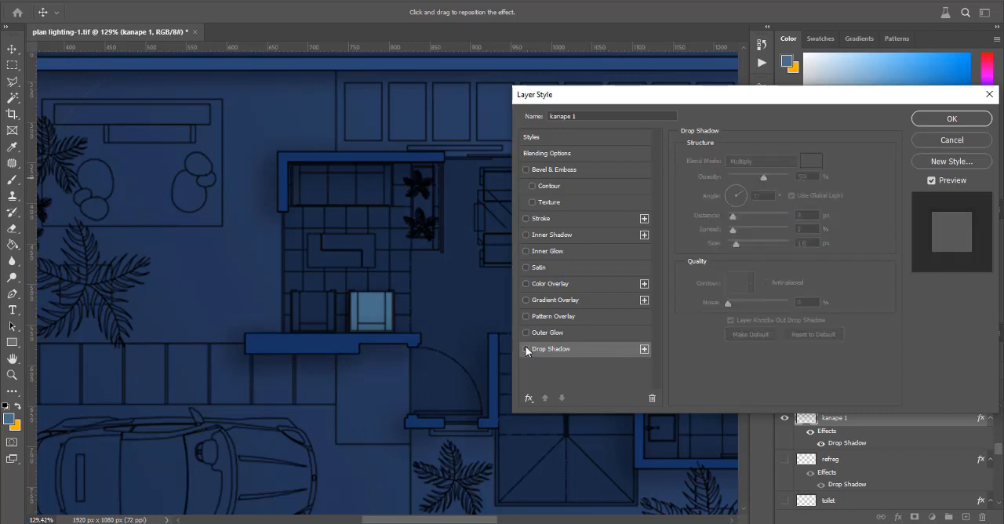
left_click(526, 350)
left_click(526, 349)
left_click(527, 350)
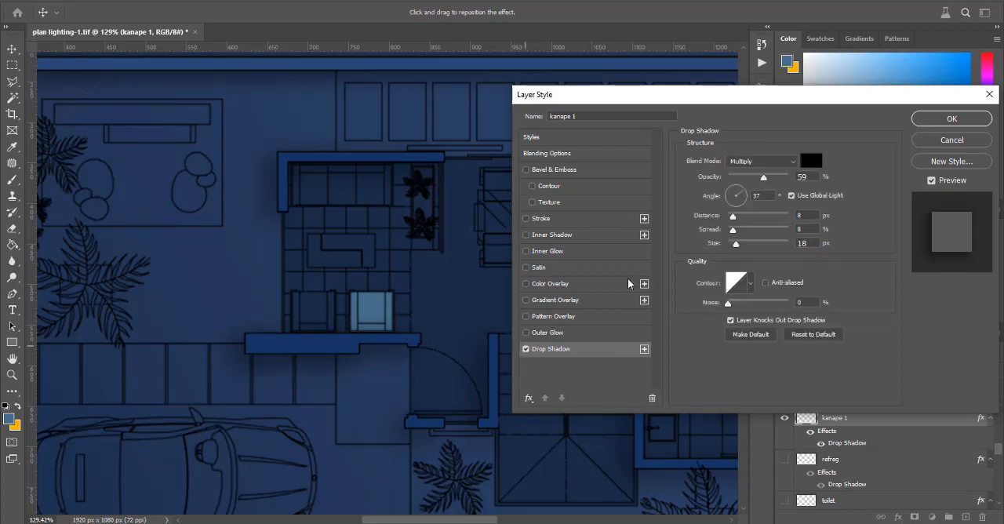
left_click(928, 126)
Step: Show the hidden kanape 2 and kanape 3 furniture layers
scroll(321, 190, "down", 2)
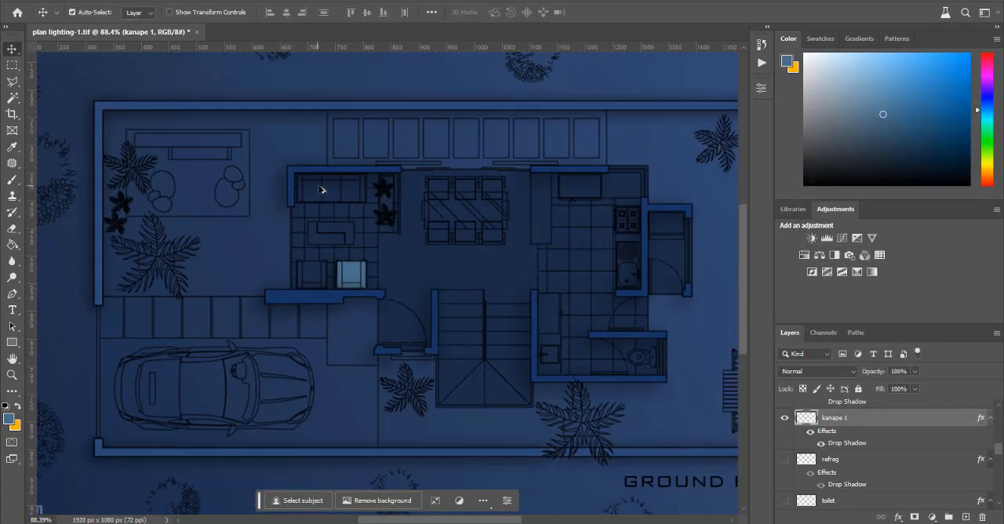
scroll(321, 190, "down", 3)
scroll(603, 126, "up", 1)
scroll(612, 129, "down", 1)
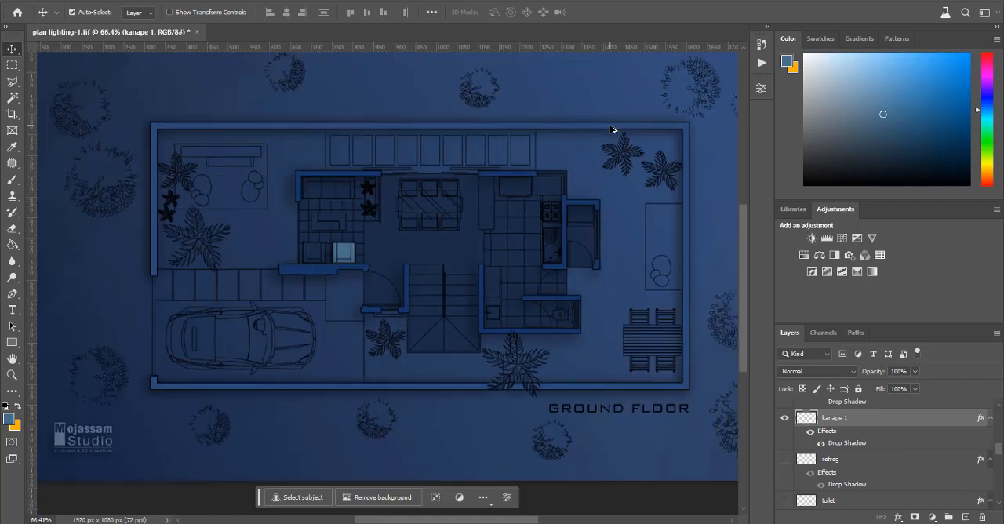
scroll(874, 472, "down", 1)
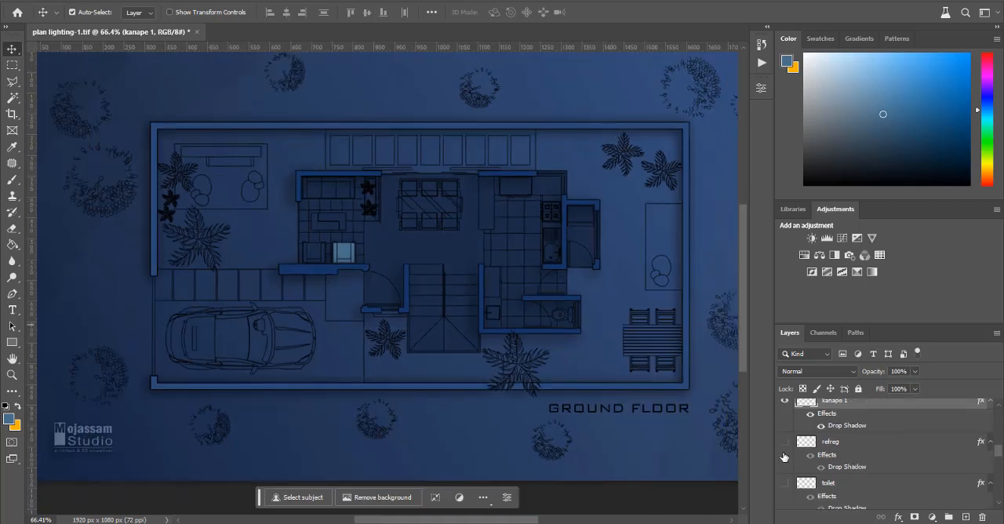
scroll(902, 482, "down", 2)
scroll(906, 483, "down", 3)
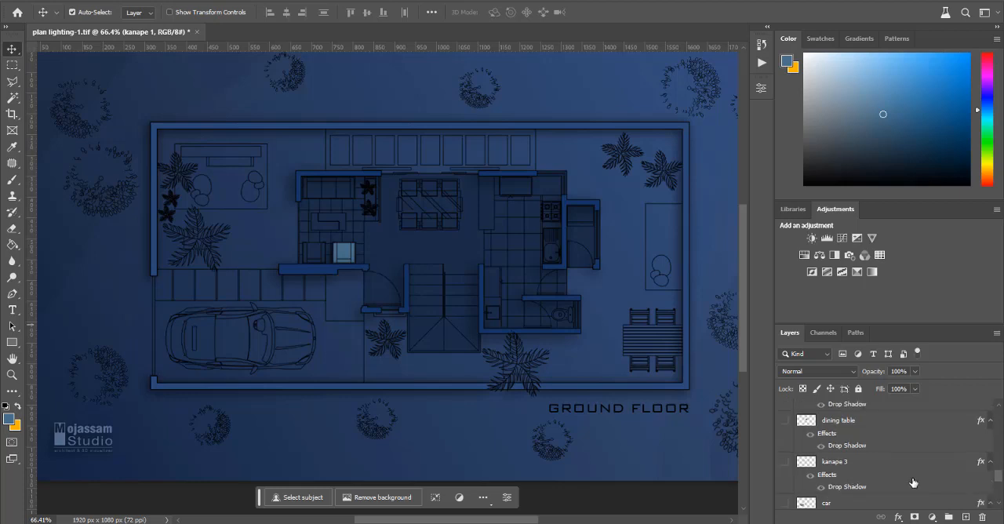
scroll(910, 482, "down", 2)
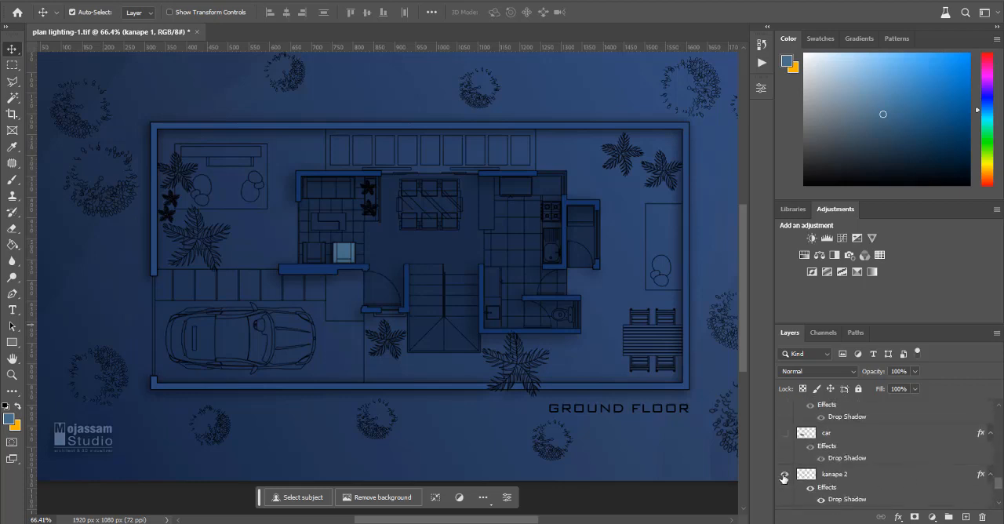
left_click(783, 477)
scroll(794, 465, "up", 1)
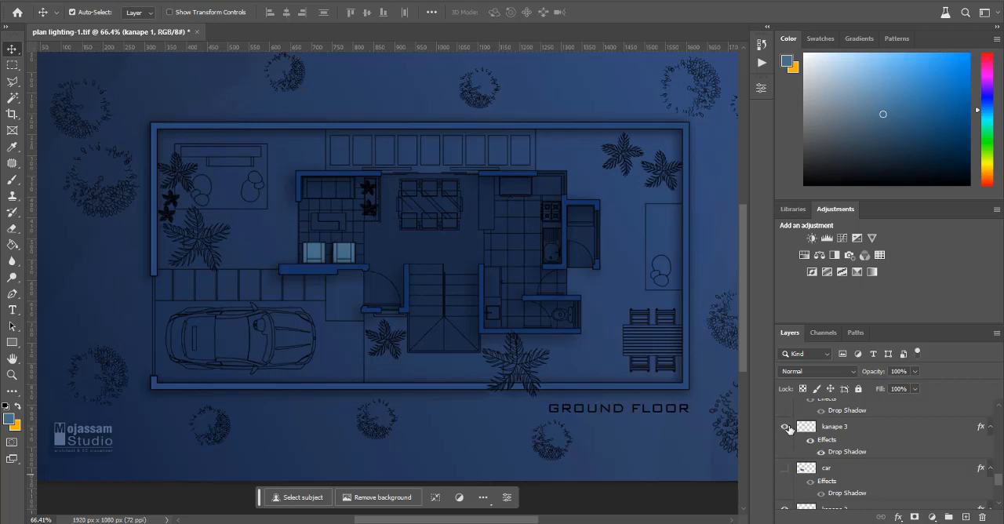
left_click(785, 427)
Step: Show the hidden dining table, kitchen and londry layers
scroll(789, 432, "up", 2)
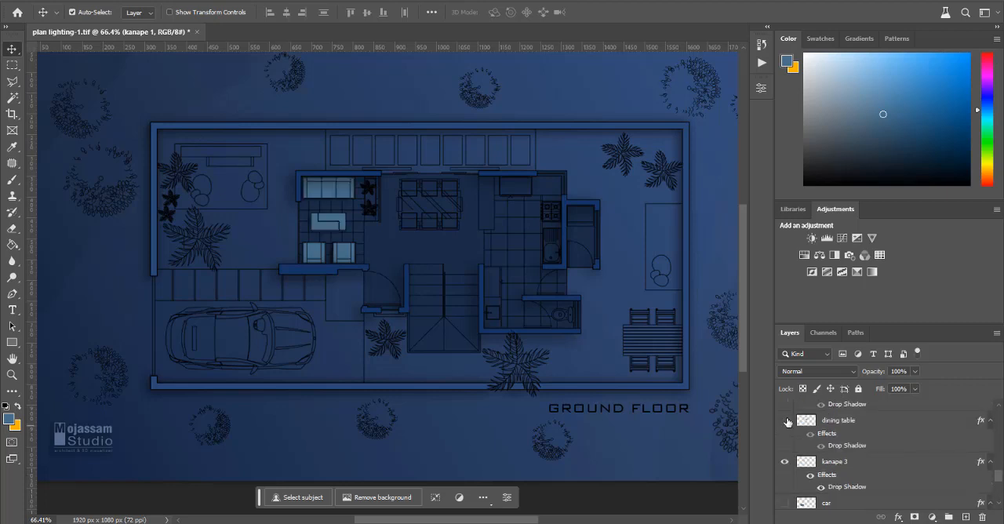
left_click(788, 422)
scroll(789, 431, "up", 2)
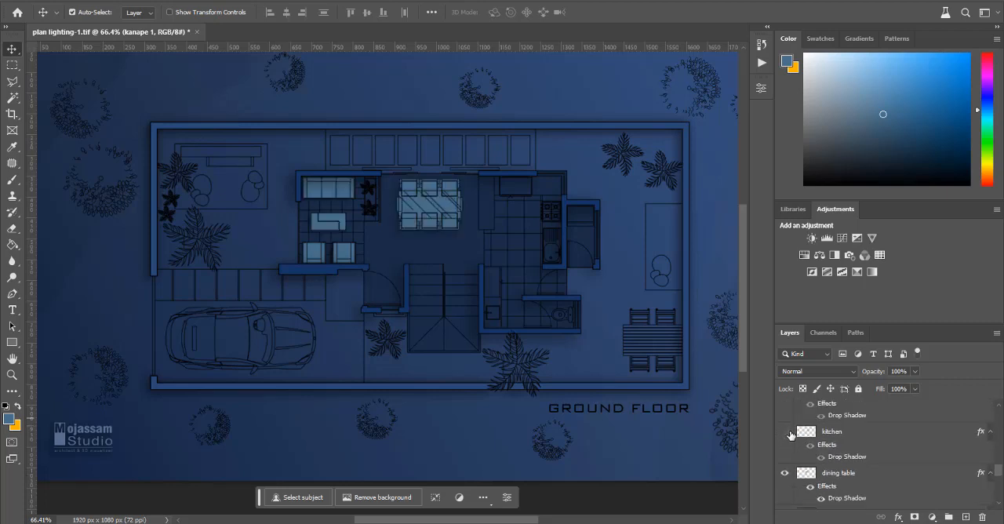
left_click(786, 433)
scroll(787, 436, "up", 2)
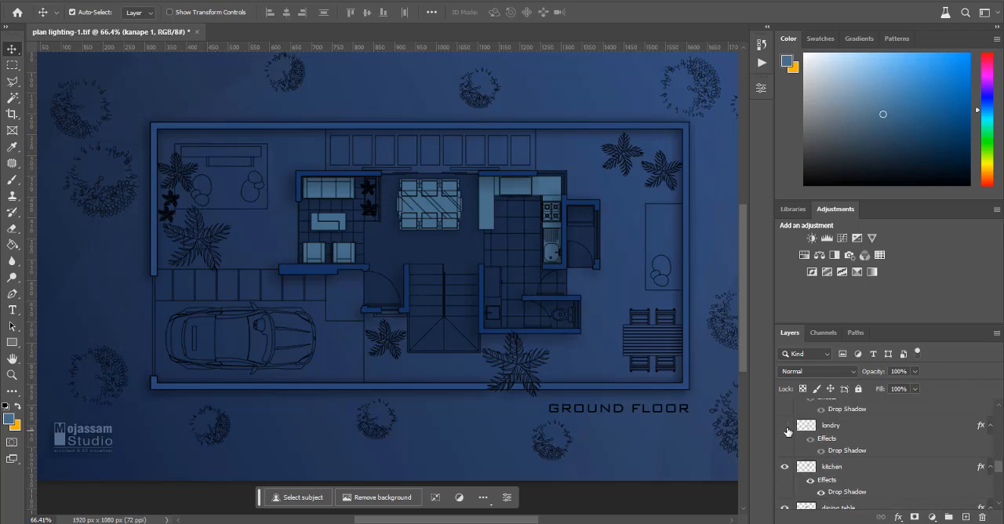
left_click(786, 427)
Step: Show the hidden toilet, refreg, windows and car layers
scroll(788, 432, "up", 2)
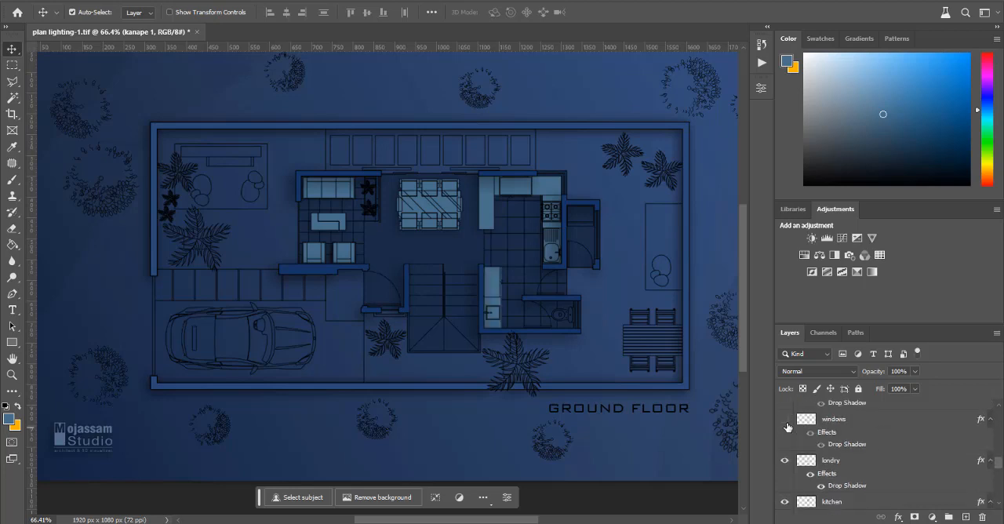
scroll(787, 429, "up", 2)
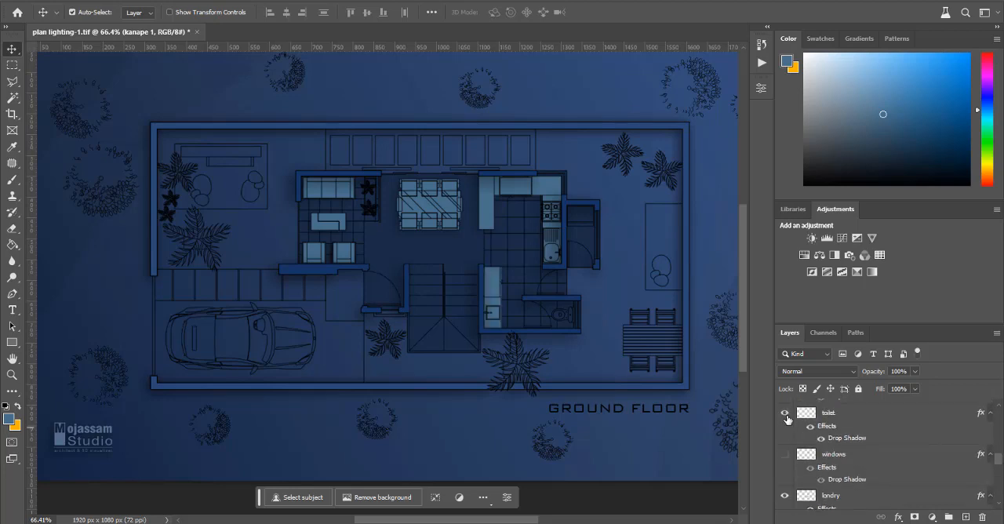
scroll(788, 420, "up", 2)
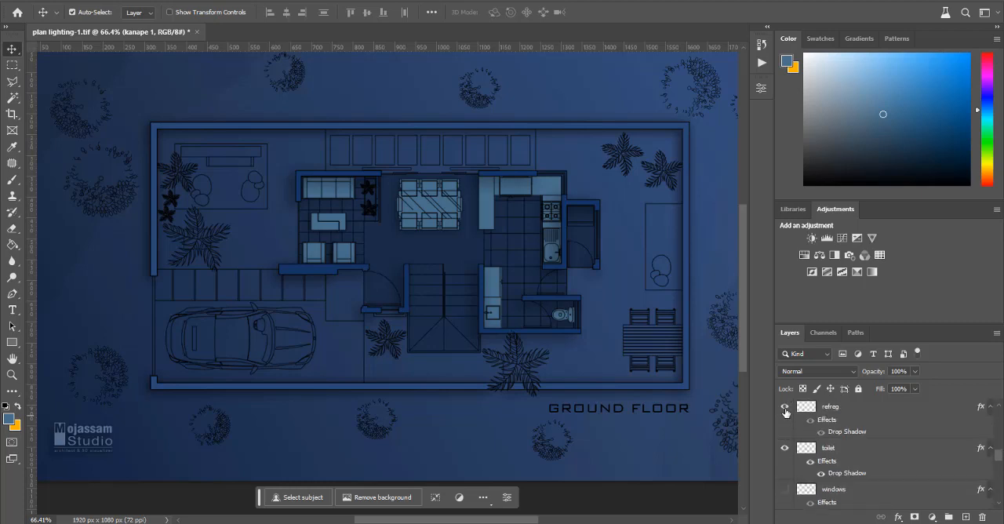
scroll(786, 412, "down", 3)
left_click(787, 440)
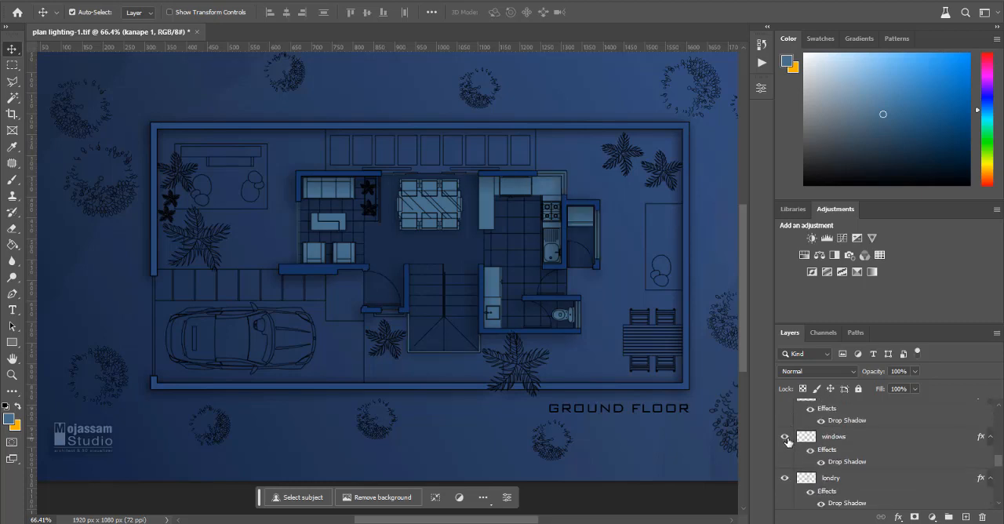
scroll(788, 442, "down", 5)
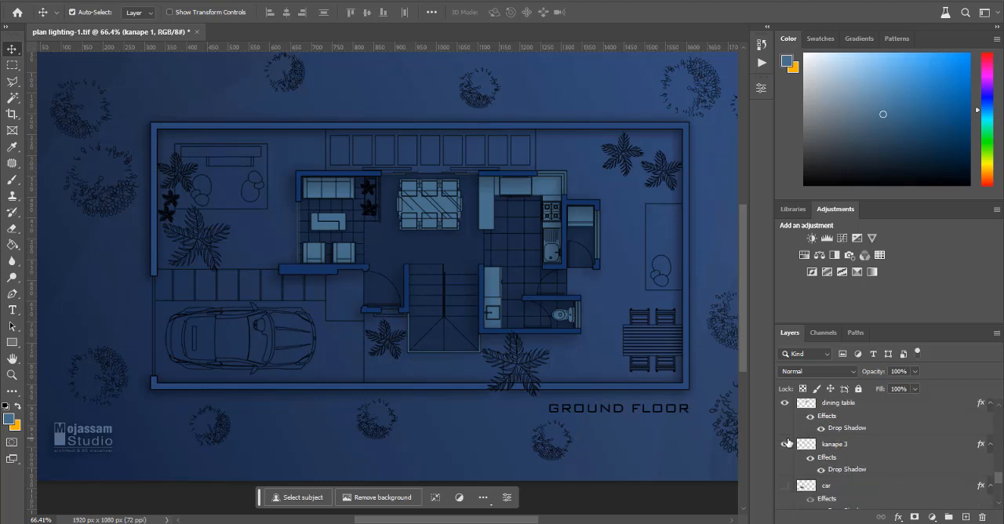
left_click(786, 434)
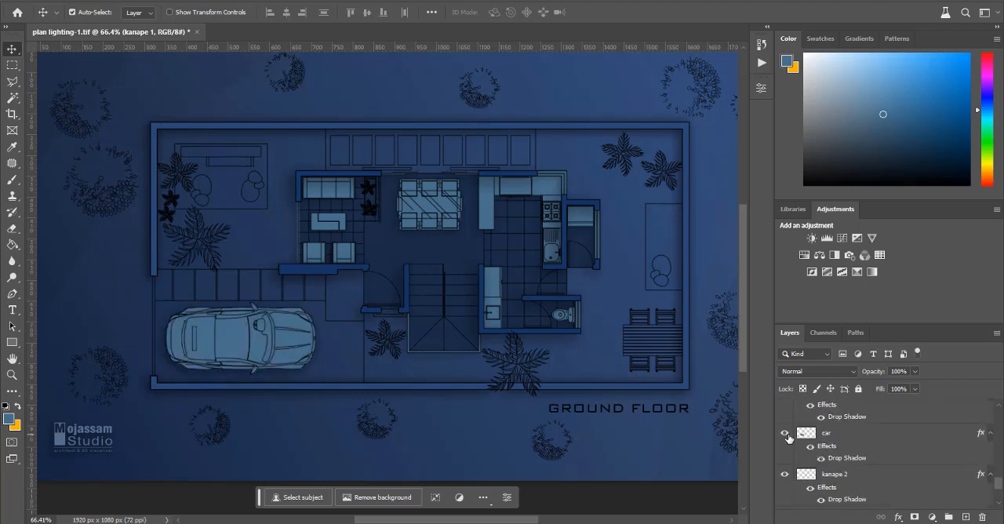
Step: Set the car layer's Drop Shadow to 58% opacity and 17 px distance
scroll(788, 439, "down", 2)
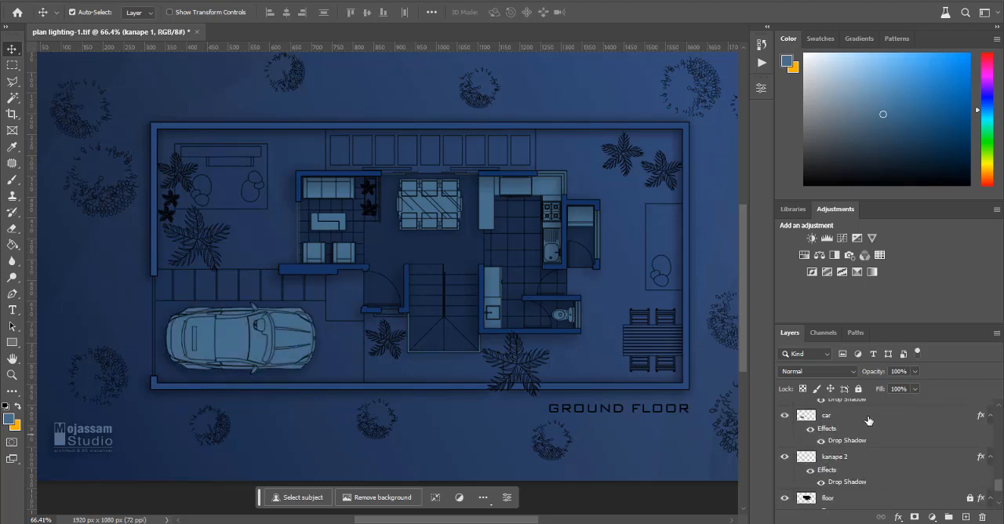
left_click(869, 416)
double_click(870, 415)
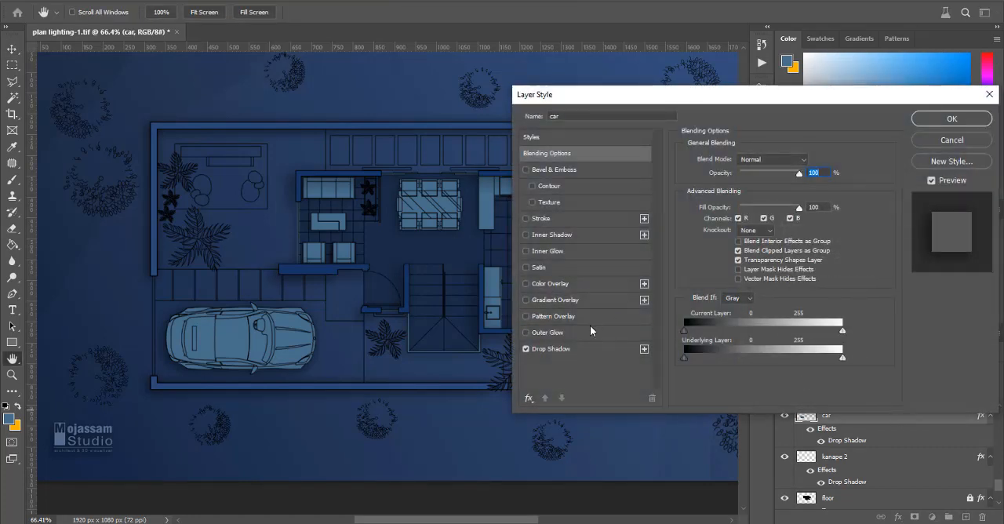
left_click(595, 349)
left_click_drag(757, 178, 762, 180)
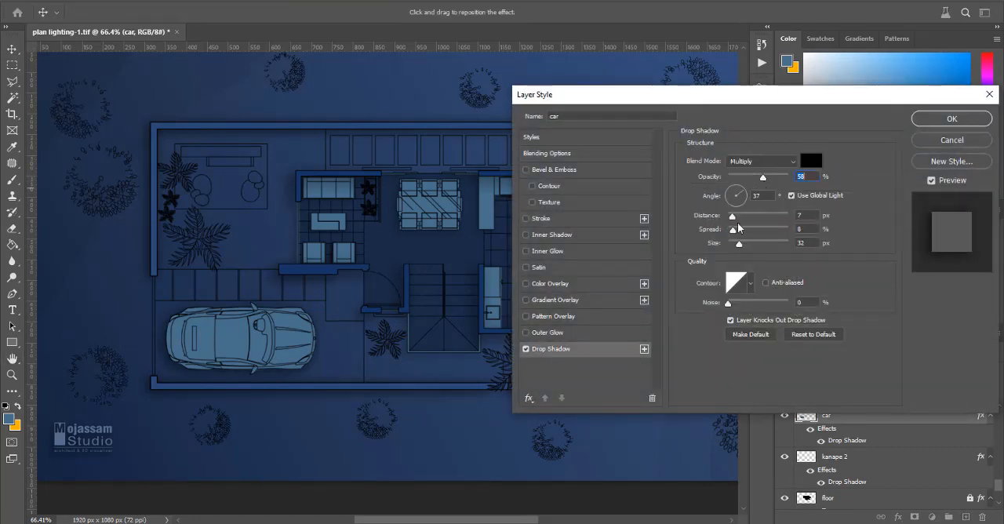
left_click_drag(734, 216, 738, 218)
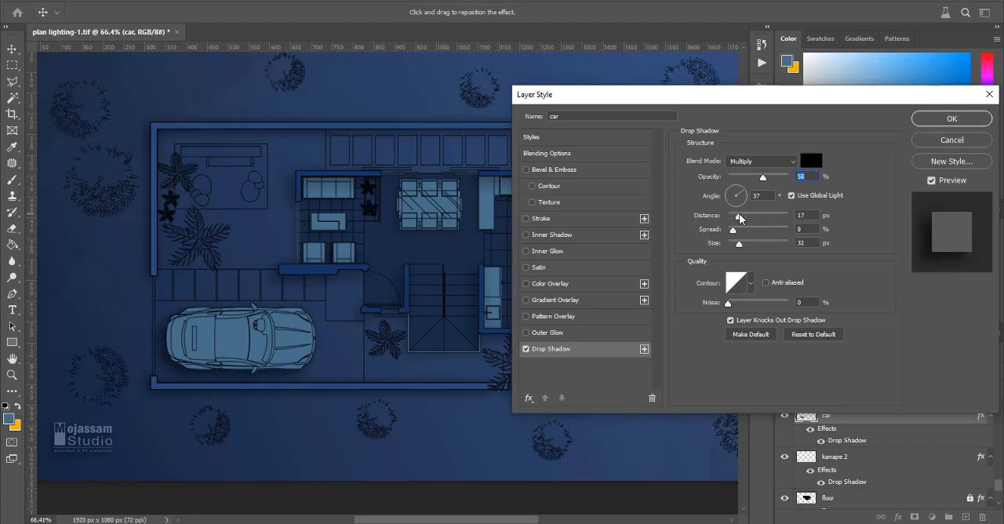
left_click(925, 123)
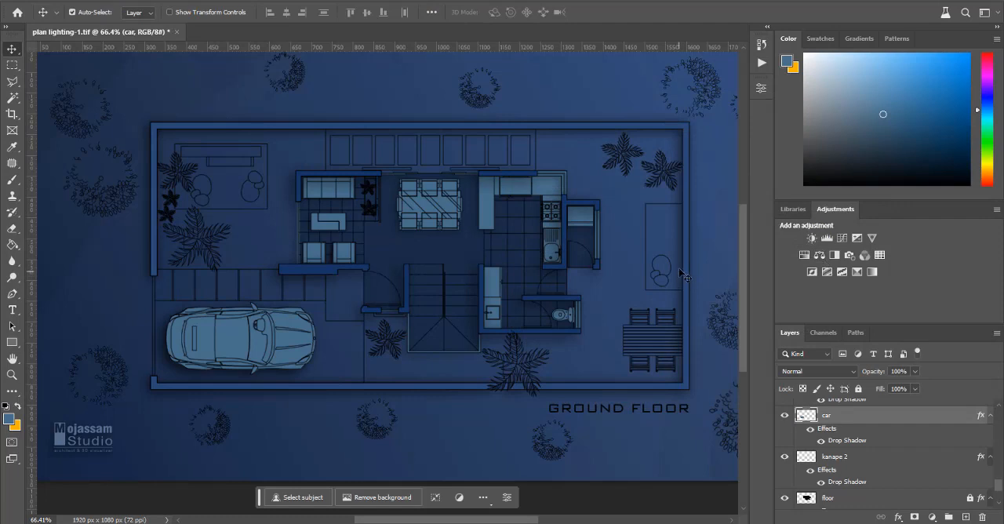
Step: Check Layer 2 at the top of the layer stack by toggling its visibility, and delete it
scroll(627, 277, "down", 3)
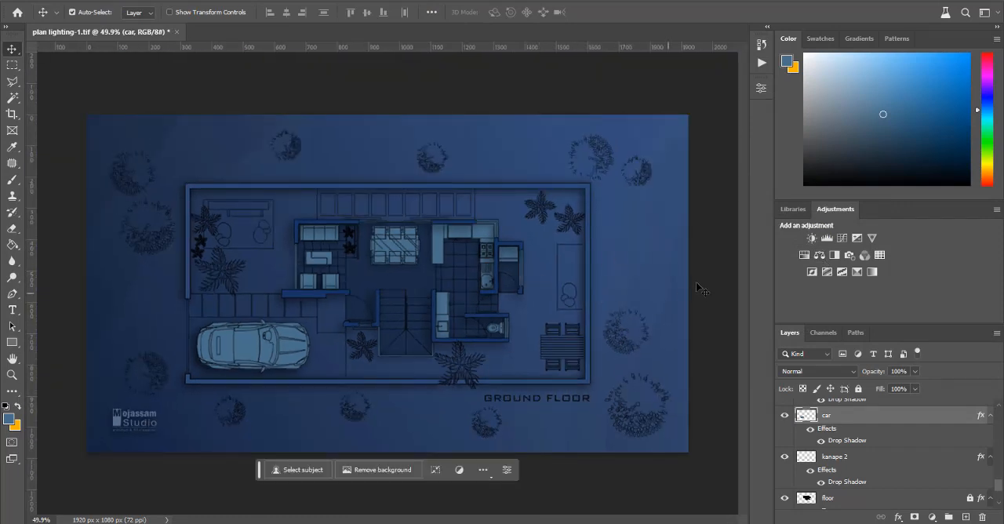
left_click(718, 275)
scroll(317, 284, "up", 1)
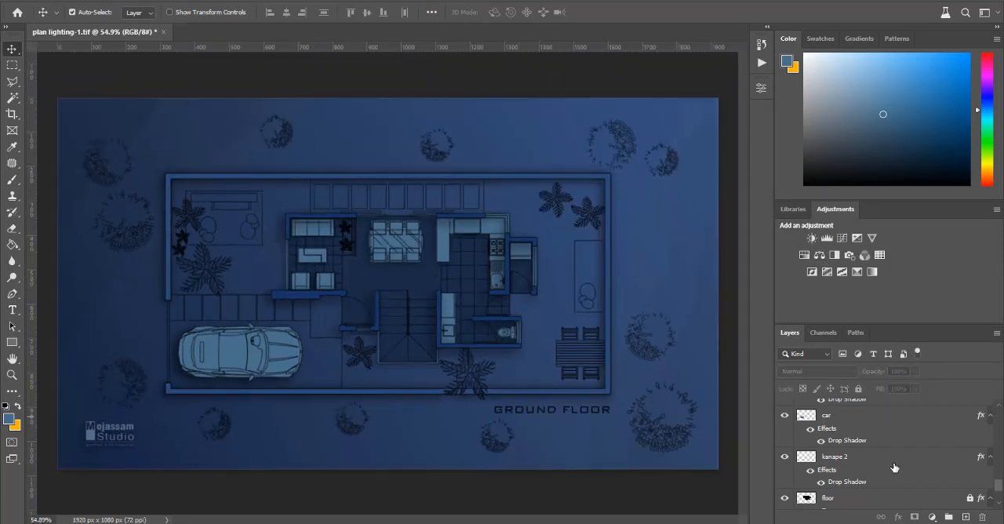
scroll(895, 468, "up", 6)
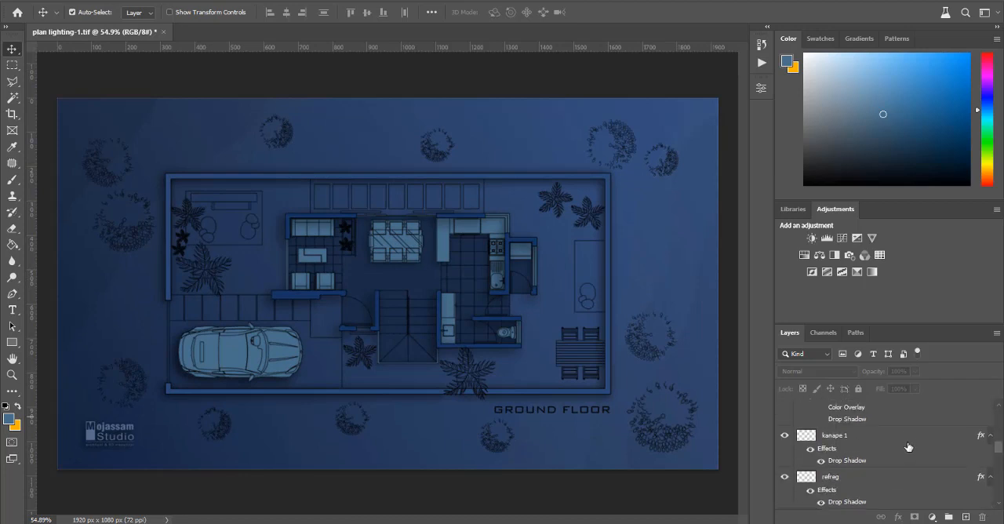
scroll(910, 445, "up", 8)
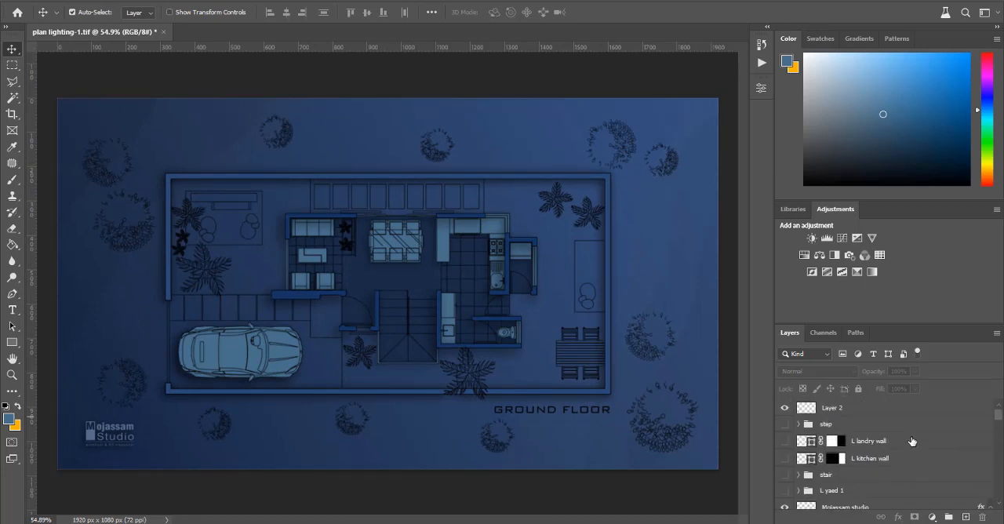
left_click(909, 414)
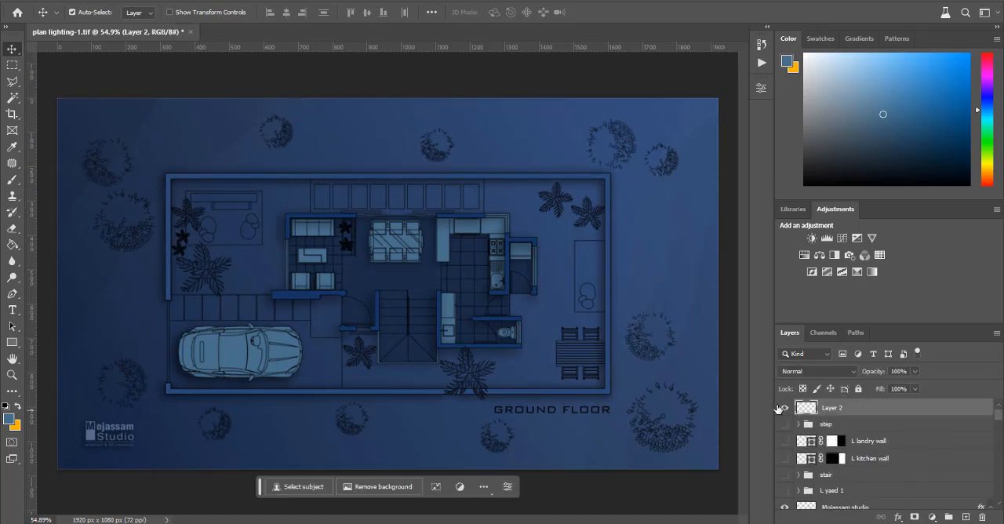
left_click(785, 409)
left_click(785, 410)
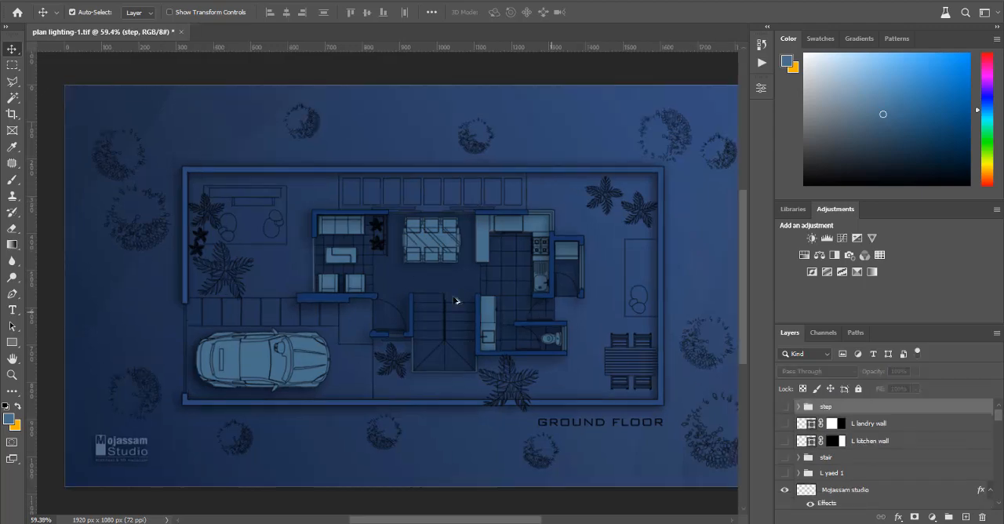
Step: Draw a horizontal rounded rectangle shape about 101 px wide and 6 px high across the middle of the dining table
scroll(455, 299, "down", 2)
scroll(588, 299, "up", 2)
scroll(588, 299, "down", 1)
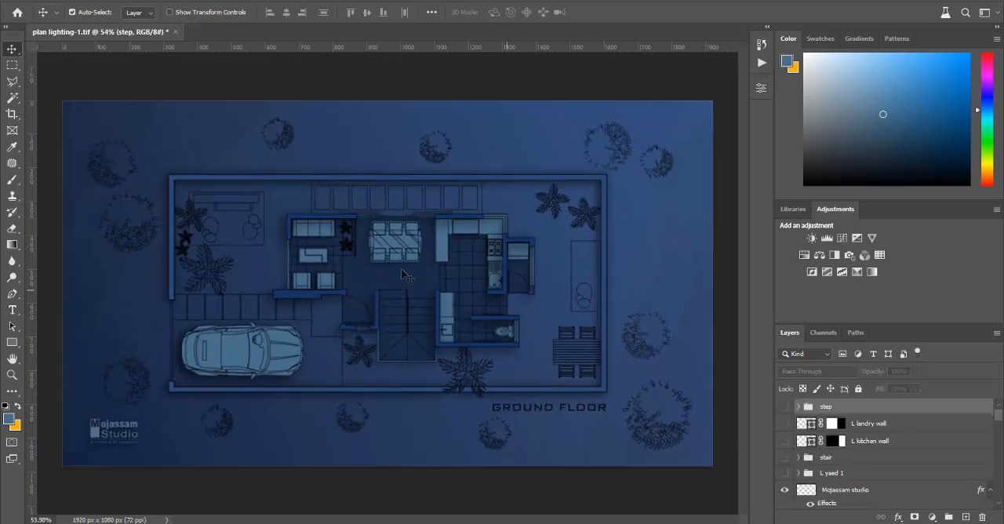
scroll(398, 267, "up", 4)
scroll(398, 269, "up", 8)
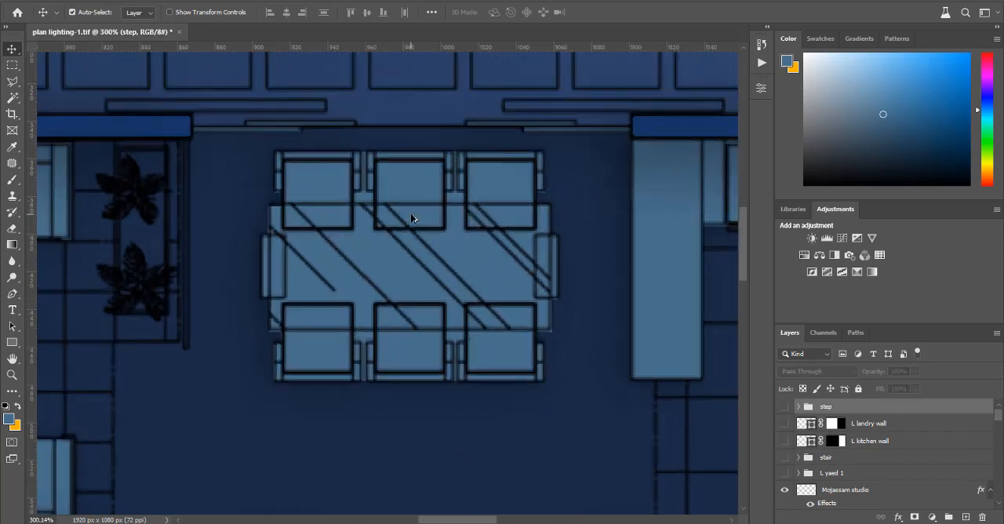
left_click(11, 342)
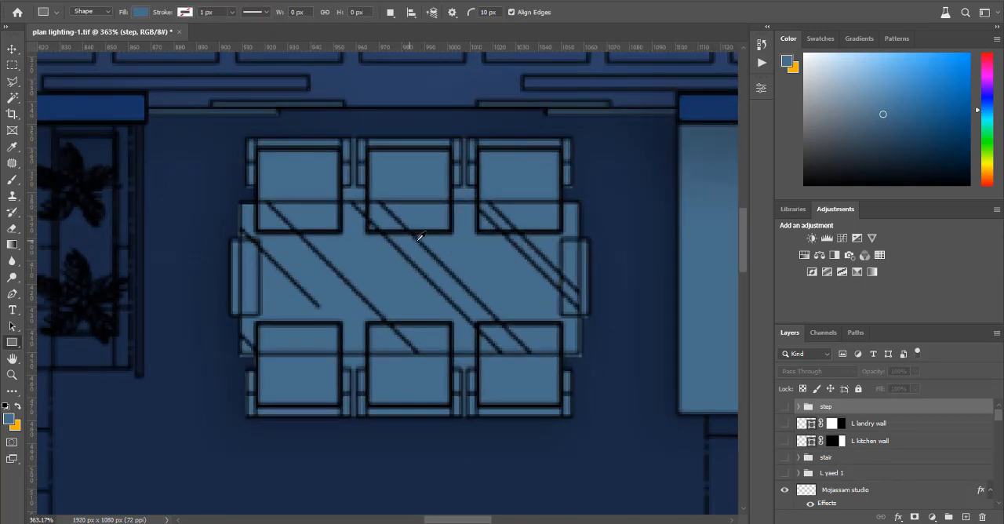
scroll(527, 287, "up", 1)
left_click_drag(251, 263, 528, 279)
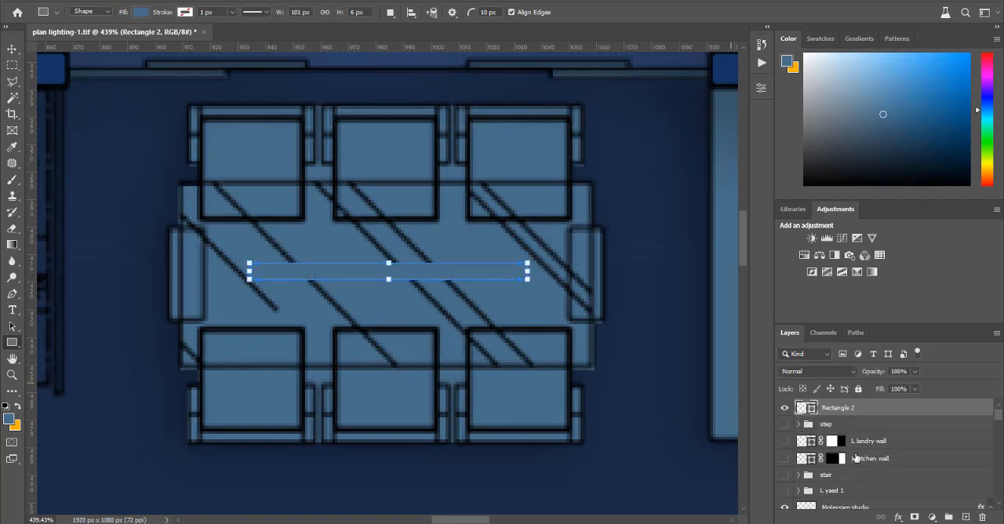
left_click(760, 88)
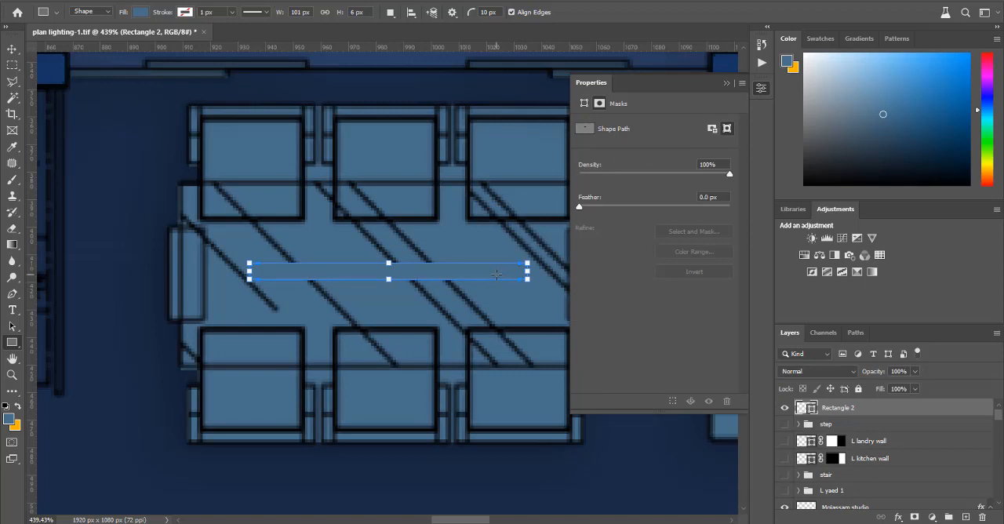
left_click(496, 274)
left_click(571, 121)
left_click(760, 88)
left_click(760, 89)
left_click(760, 89)
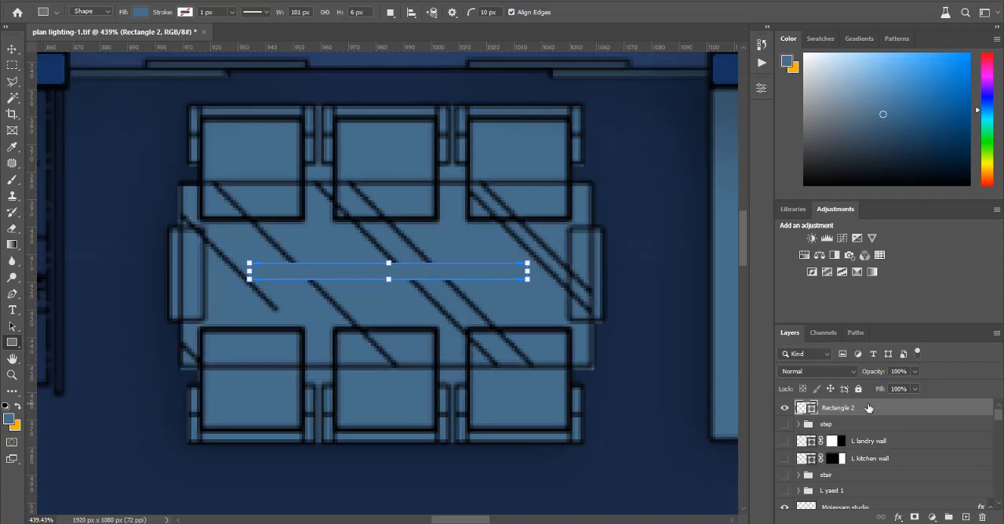
Step: Add a Color Overlay in orange #eea314 to the rounded light bar on the dining table
left_click(12, 48)
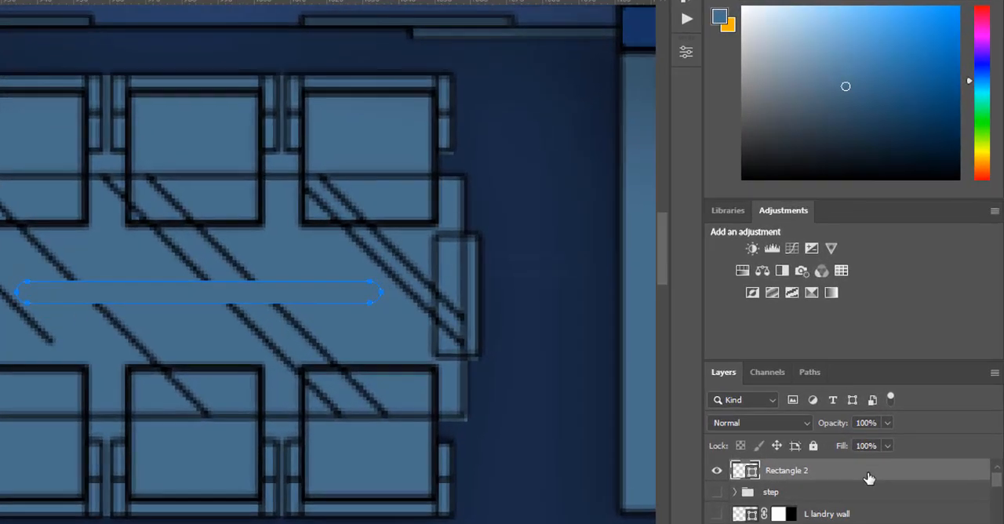
double_click(900, 410)
left_click(377, 315)
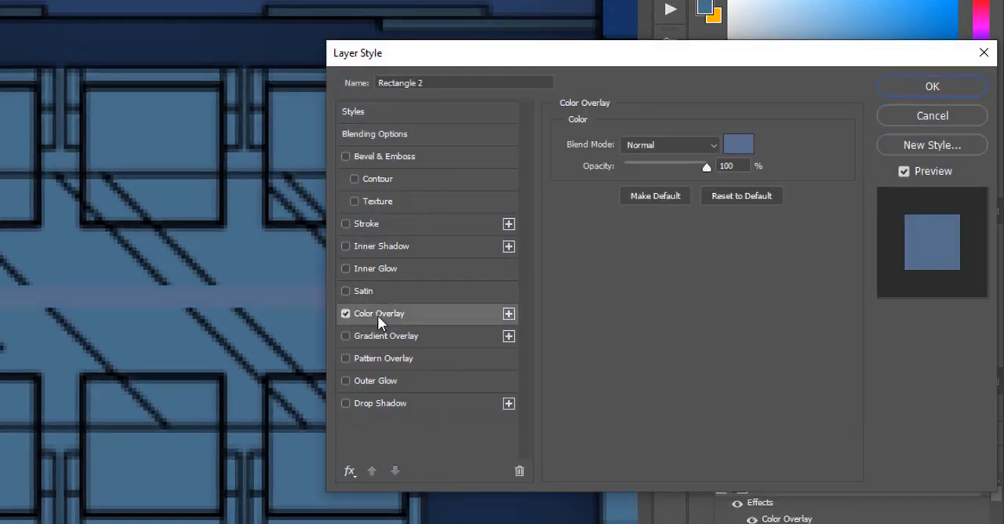
left_click(740, 145)
left_click_drag(706, 225, 704, 295)
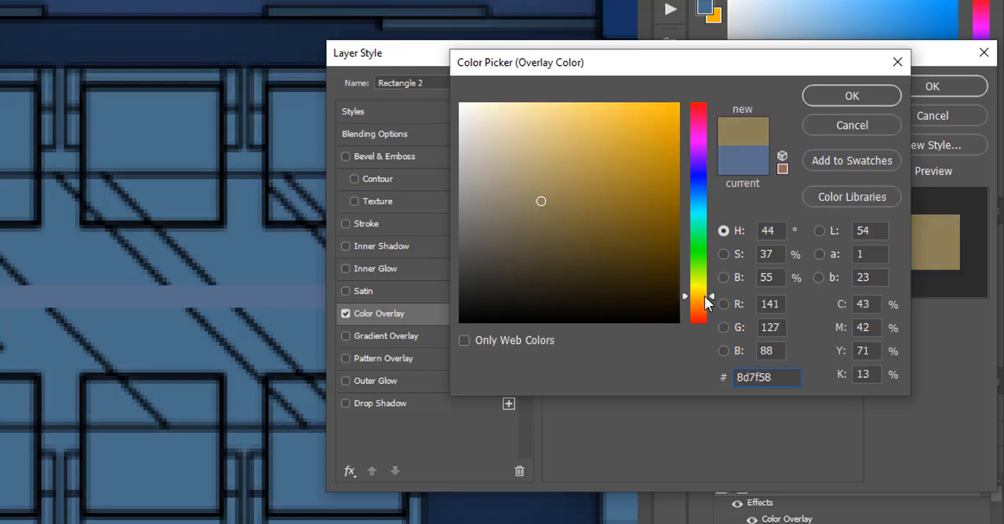
mouse_move(652, 112)
left_mouse_down()
mouse_move(666, 127)
mouse_move(675, 117)
left_mouse_up()
left_click(700, 298)
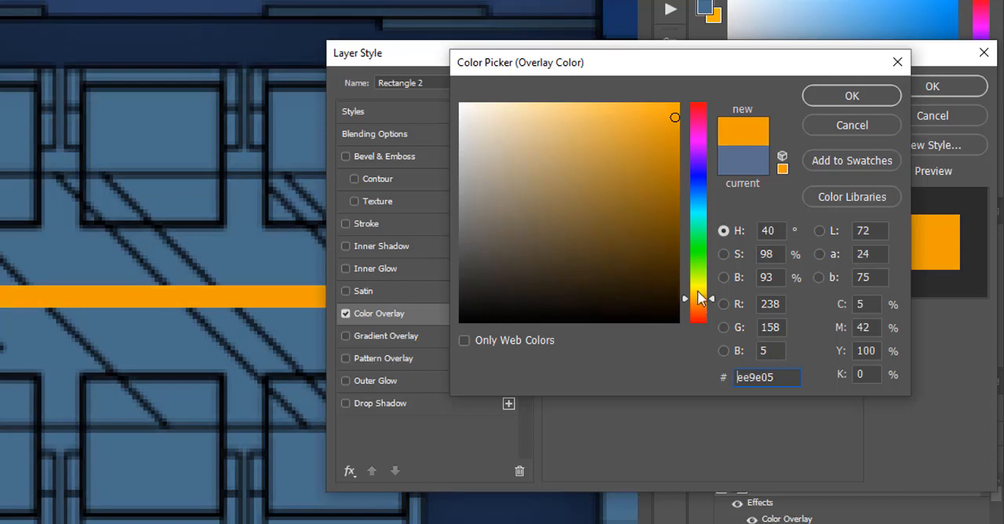
left_click(662, 116)
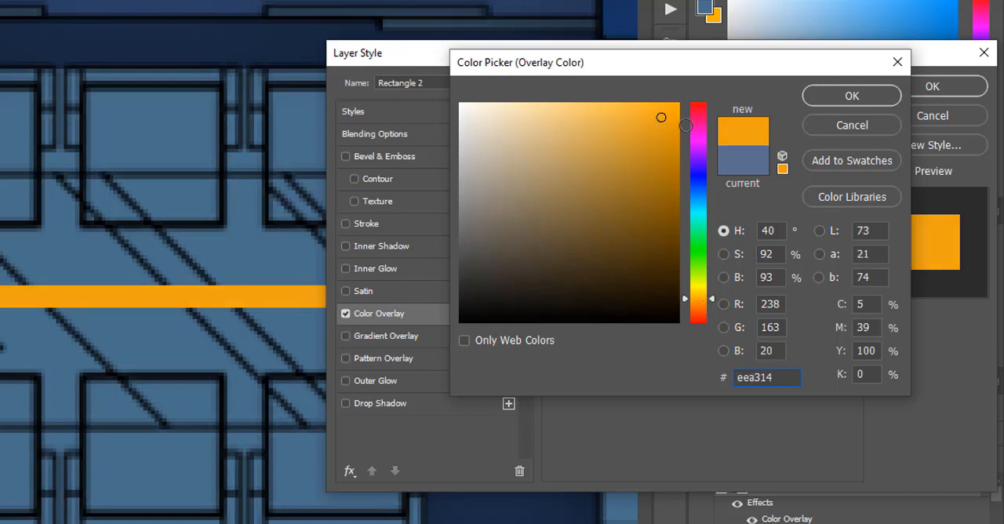
left_click(846, 100)
Step: Add an Outer Glow to the dining table light bar with 50% opacity, 4% spread and 18 px size
left_click_drag(561, 53, 497, 86)
key("ctrl+minus")
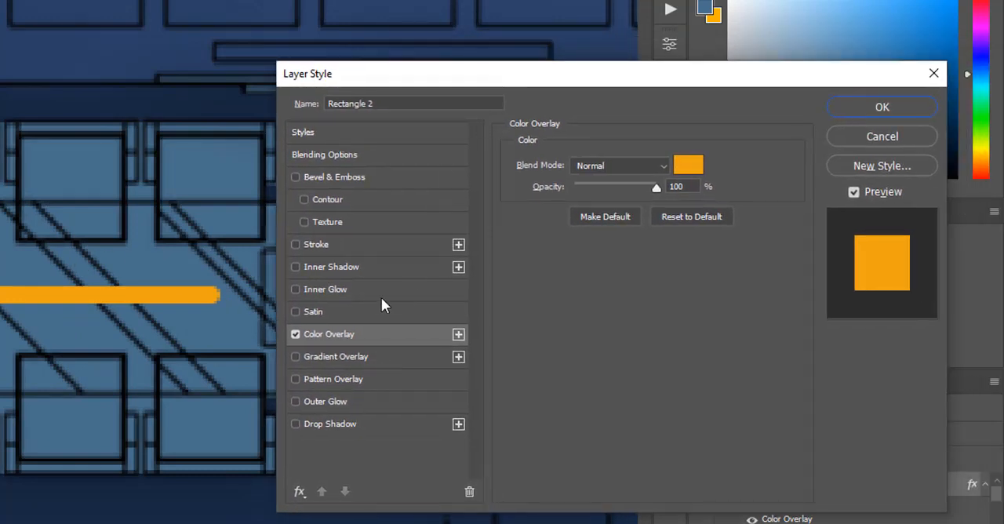
left_click(359, 403)
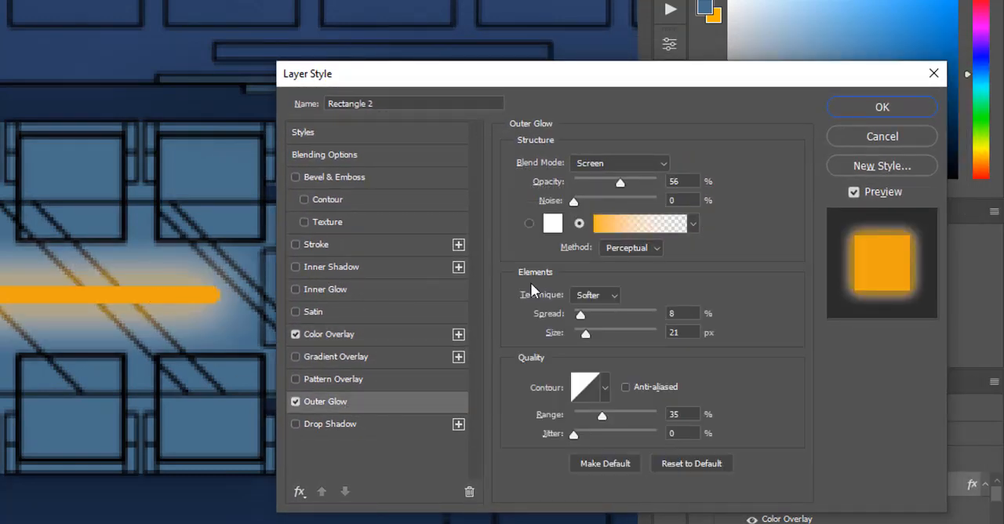
left_click_drag(619, 179, 622, 182)
left_click(622, 181)
left_click_drag(581, 314, 579, 317)
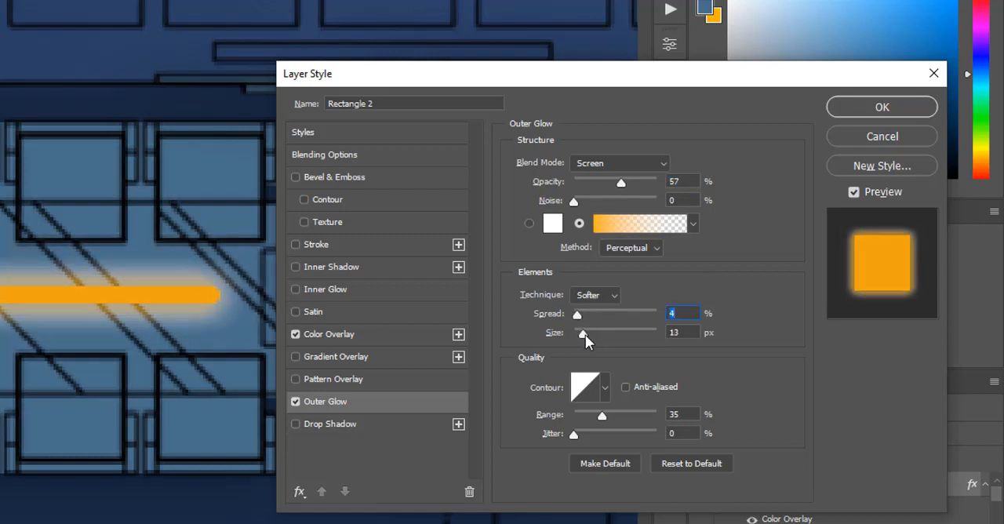
left_click_drag(587, 335, 586, 335)
left_click_drag(620, 183, 615, 181)
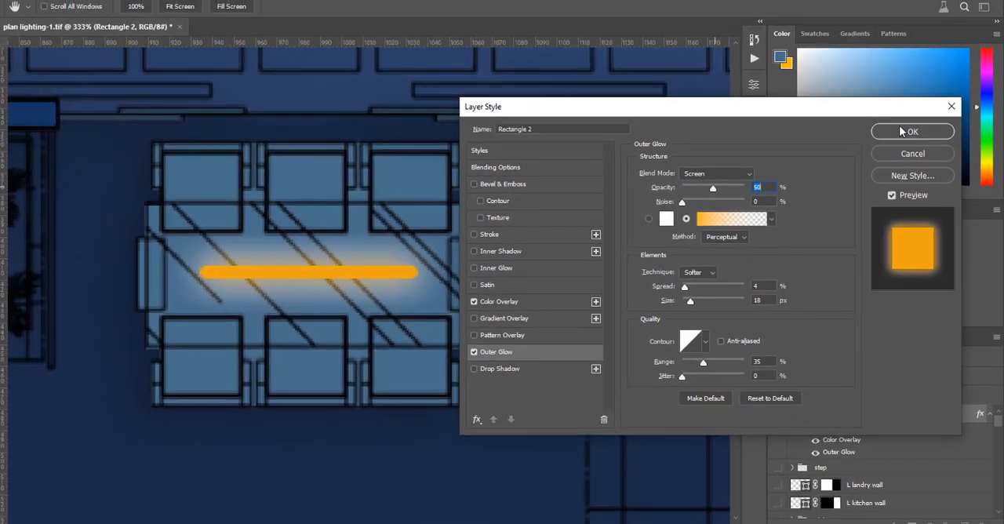
key("Return")
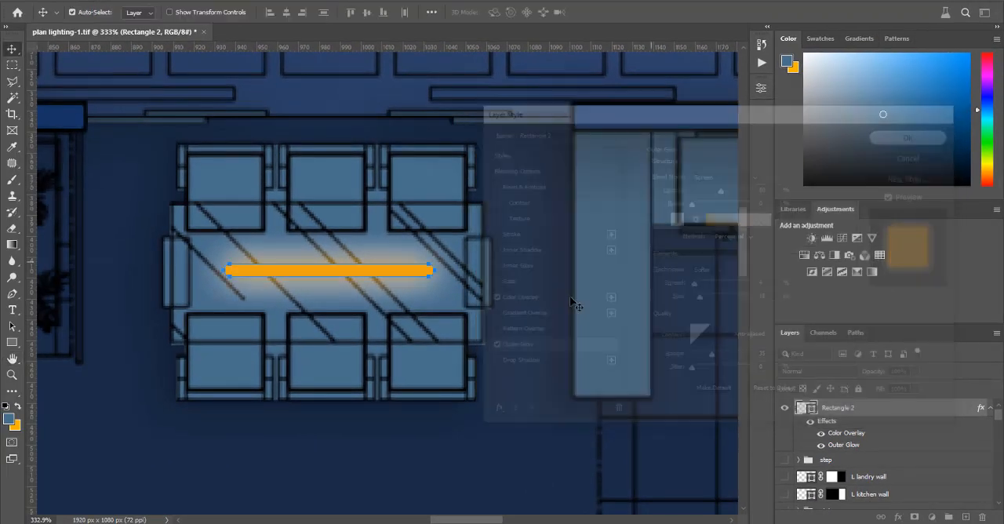
Step: Strengthen the dining table light bar's Outer Glow to 52% opacity, 10% spread and 27 px size
scroll(543, 208, "down", 6)
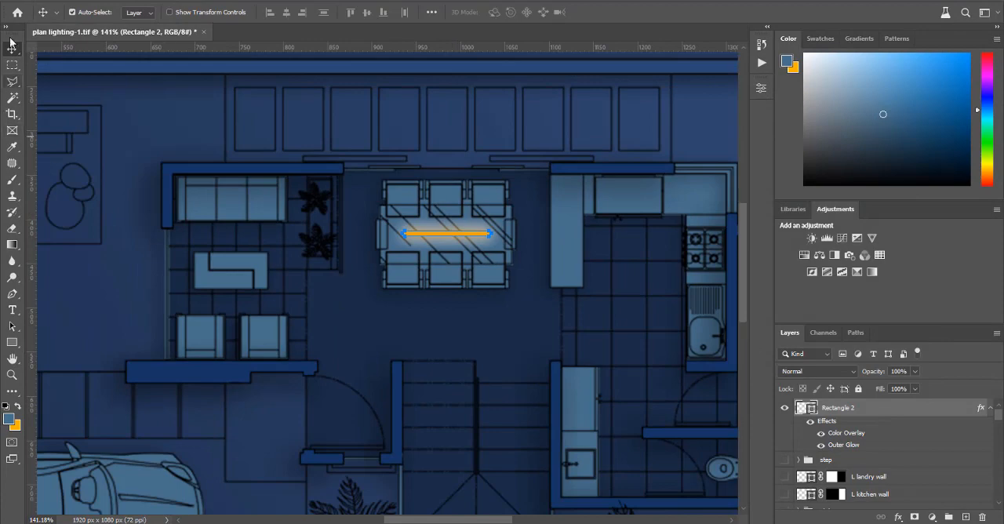
left_click(361, 277)
scroll(530, 244, "down", 5)
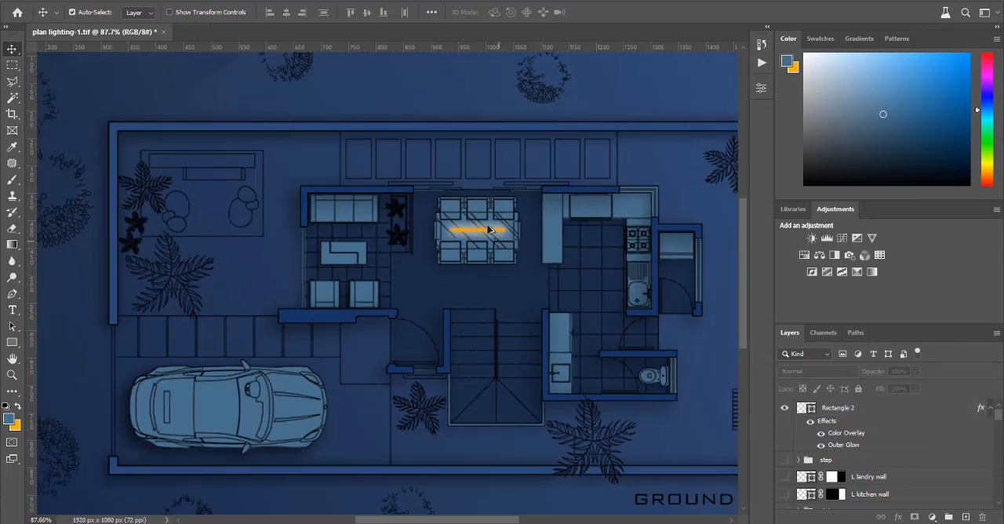
scroll(489, 230, "up", 5)
left_click(489, 239)
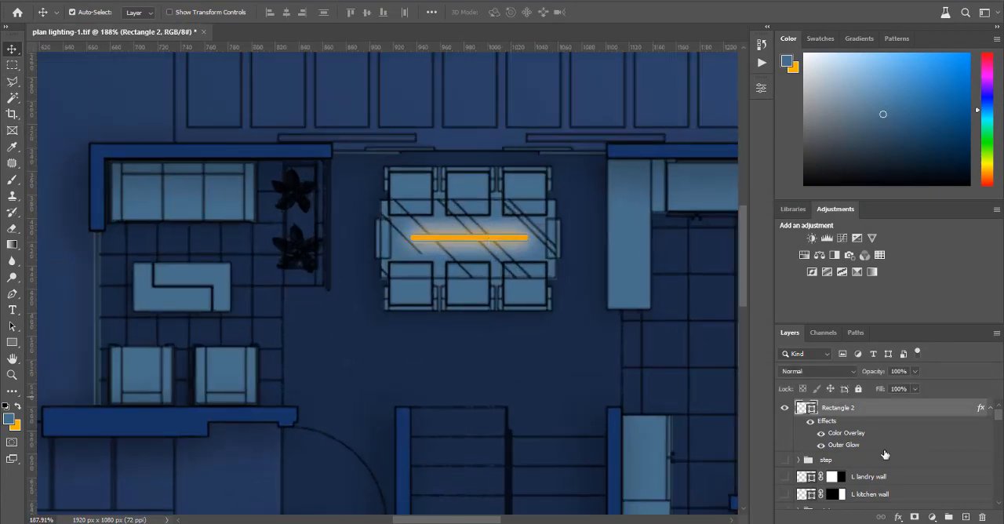
double_click(910, 408)
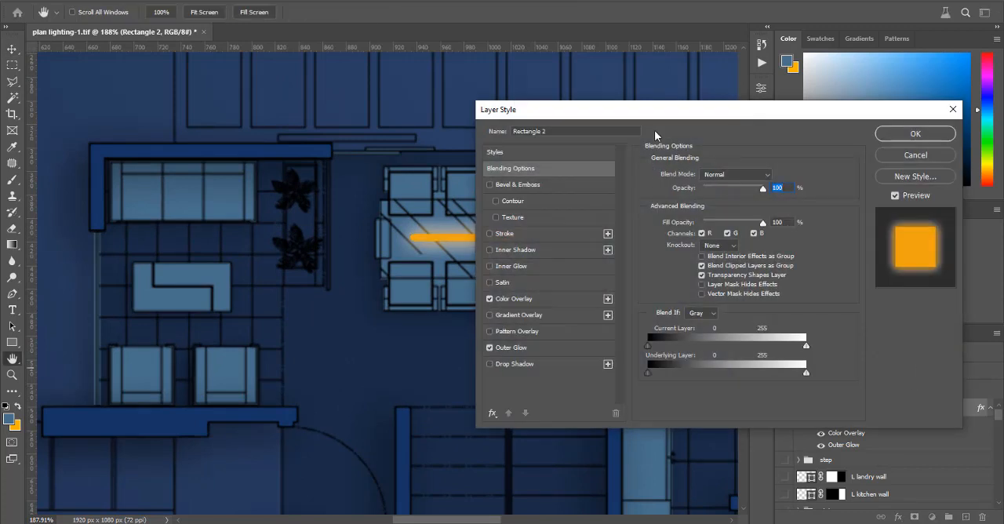
left_click_drag(666, 111, 770, 110)
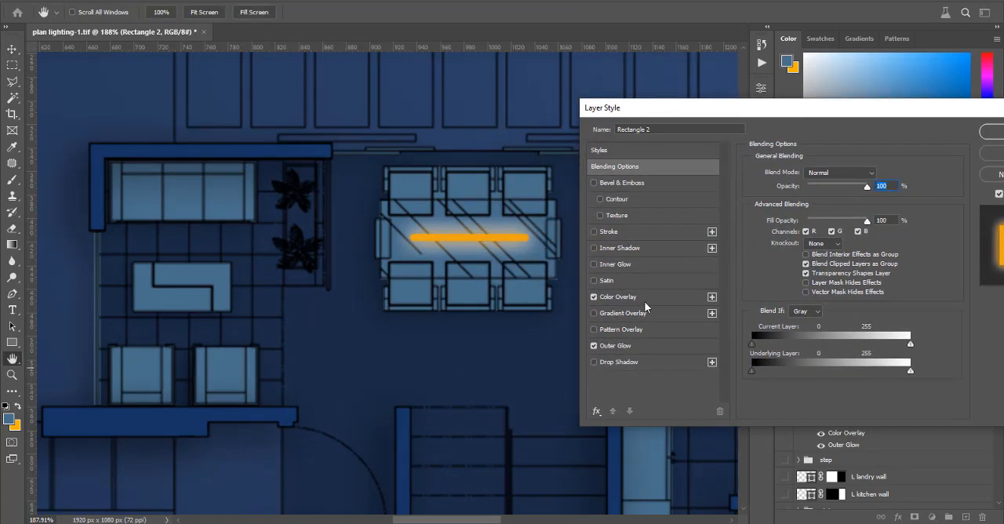
left_click(659, 346)
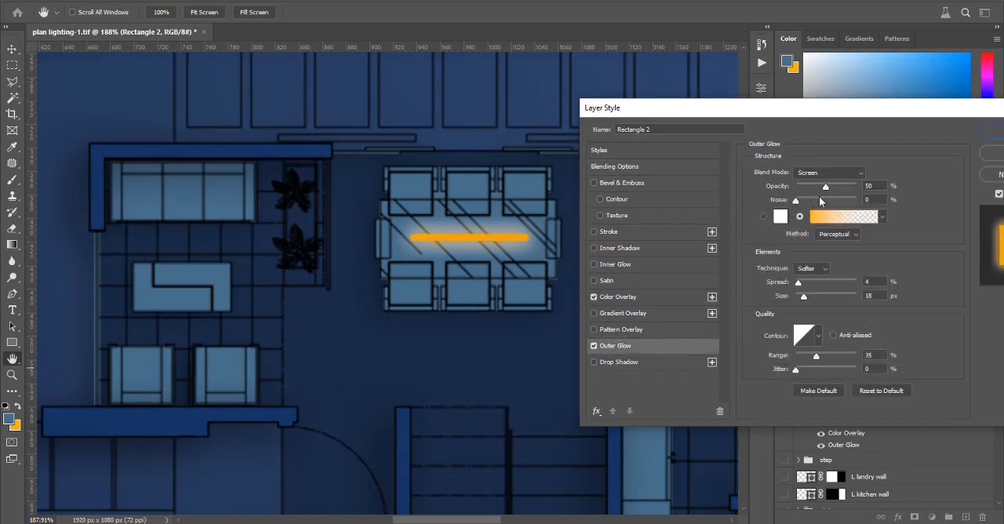
left_click_drag(805, 296, 802, 284)
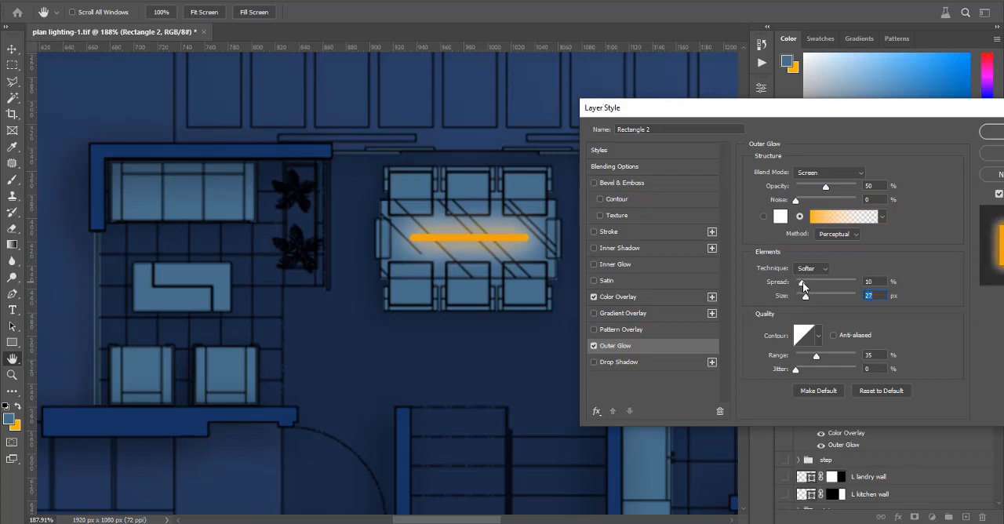
left_click(802, 284)
left_click_drag(825, 189, 830, 191)
left_click(829, 187)
left_click_drag(944, 111, 861, 121)
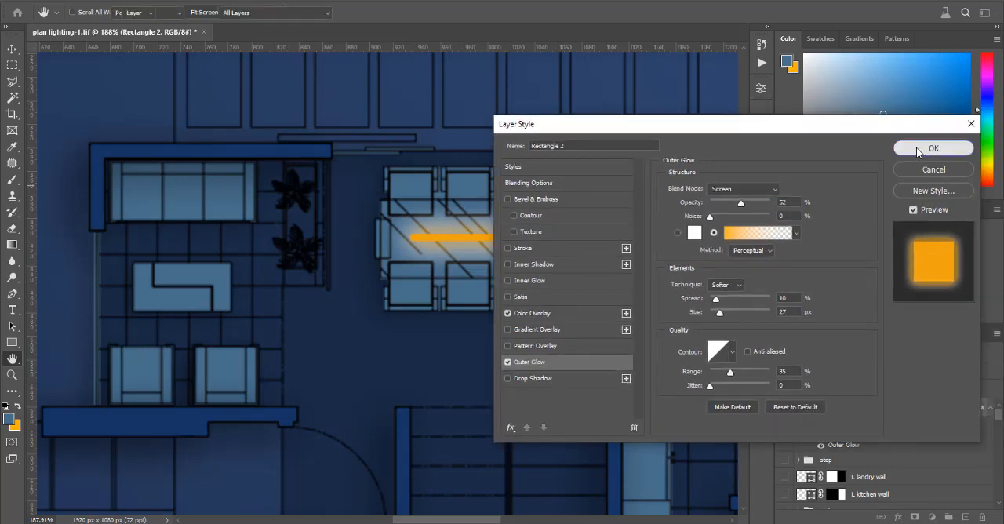
left_click(932, 149)
Step: Draw a circle shape about 14 px in diameter between the living room sofa and the coffee table
left_click(318, 284)
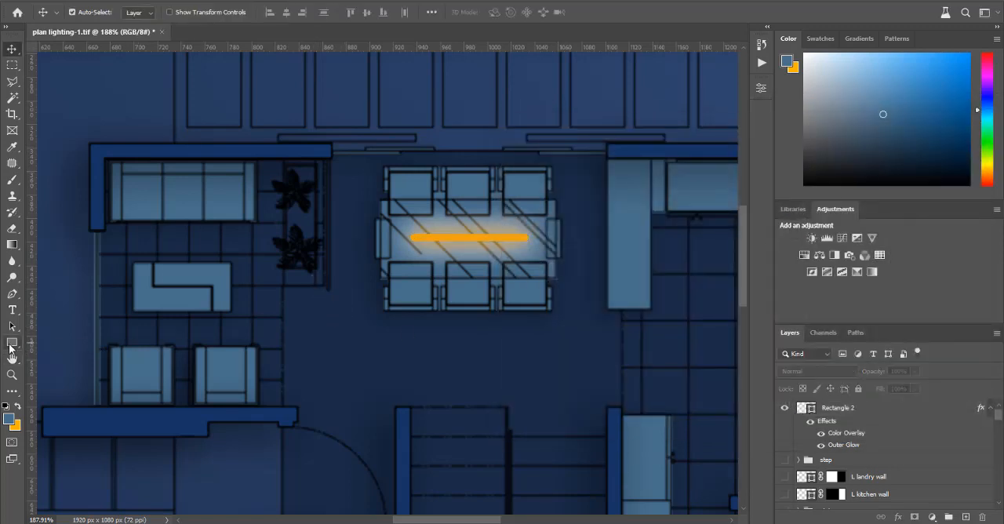
left_click(12, 342)
left_click(48, 354)
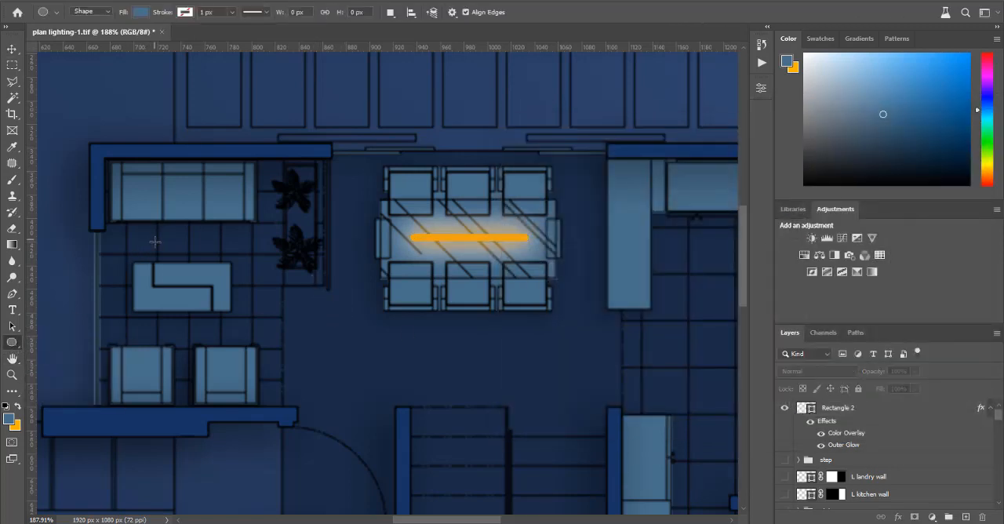
left_click_drag(154, 241, 172, 257)
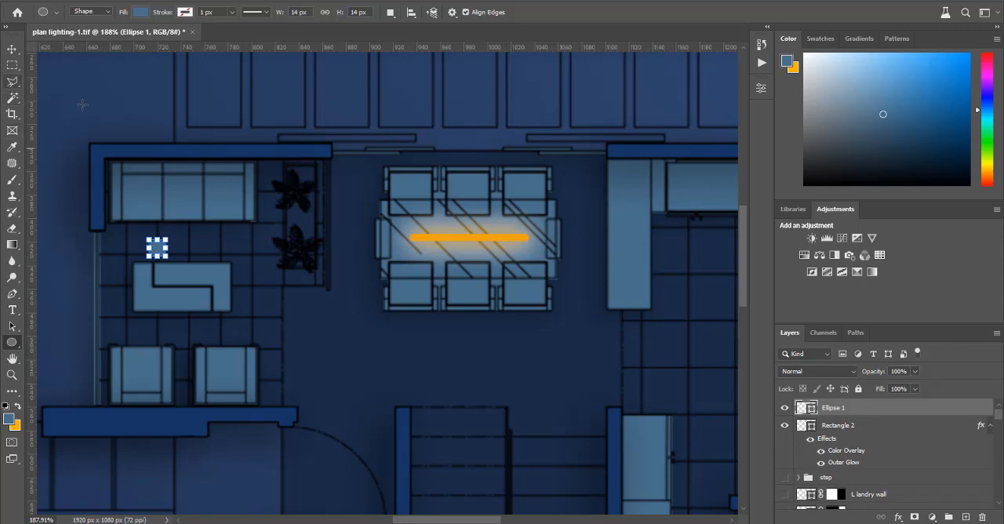
left_click(157, 248)
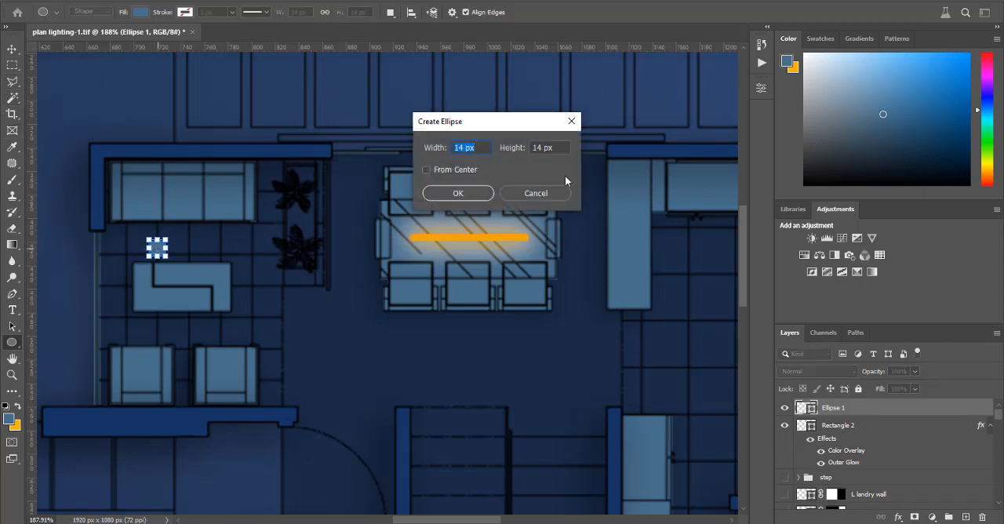
left_click(552, 194)
left_click(760, 89)
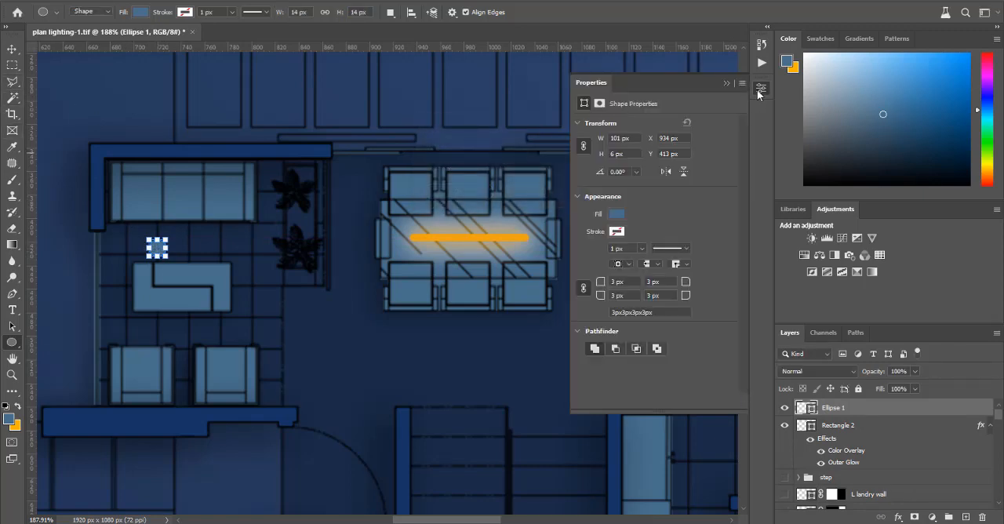
left_click(759, 91)
Step: Shift the small circle slightly up and to the left in the gap between the sofa and the coffee table
left_click(14, 50)
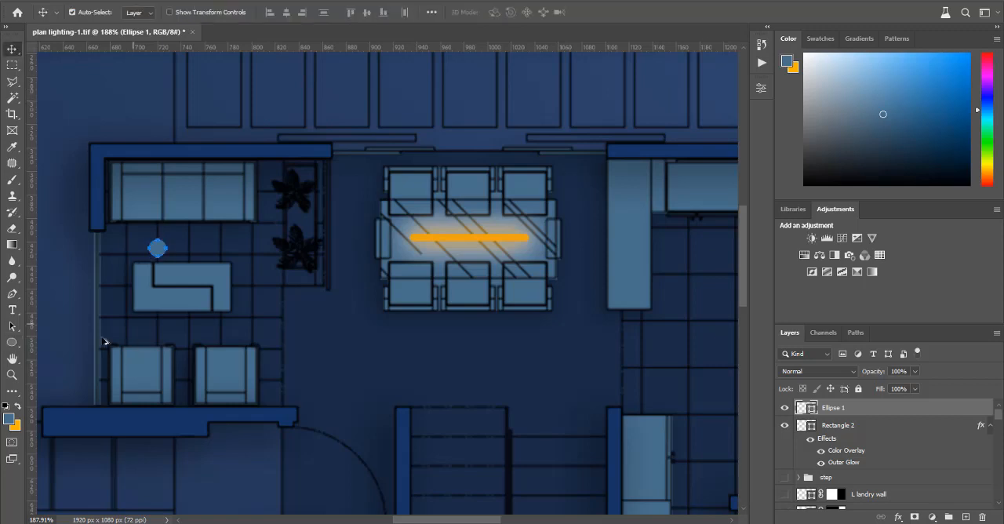
scroll(105, 342, "up", 2)
left_click_drag(174, 233, 171, 231)
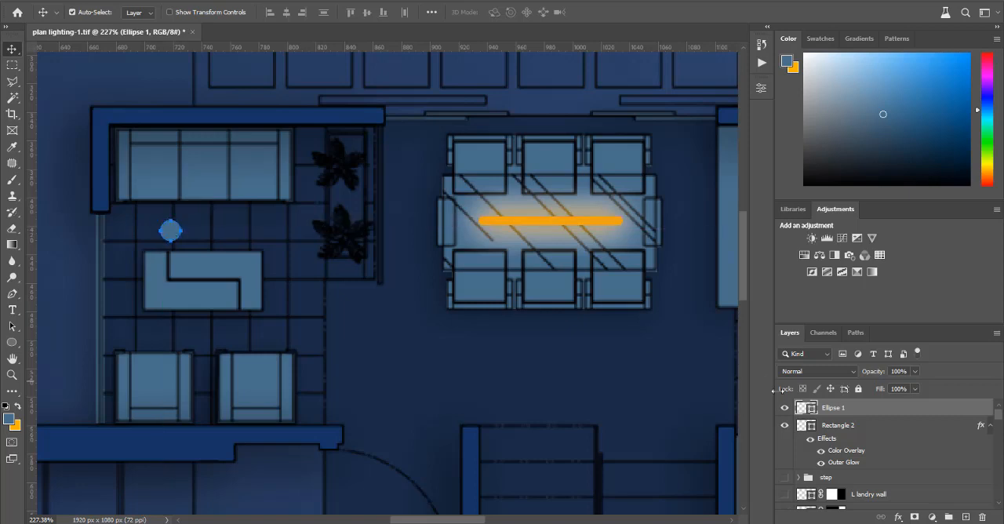
Step: Give the circle the orange Color Overlay and an Outer Glow with 52% opacity, 40 px size and increased spread
double_click(881, 416)
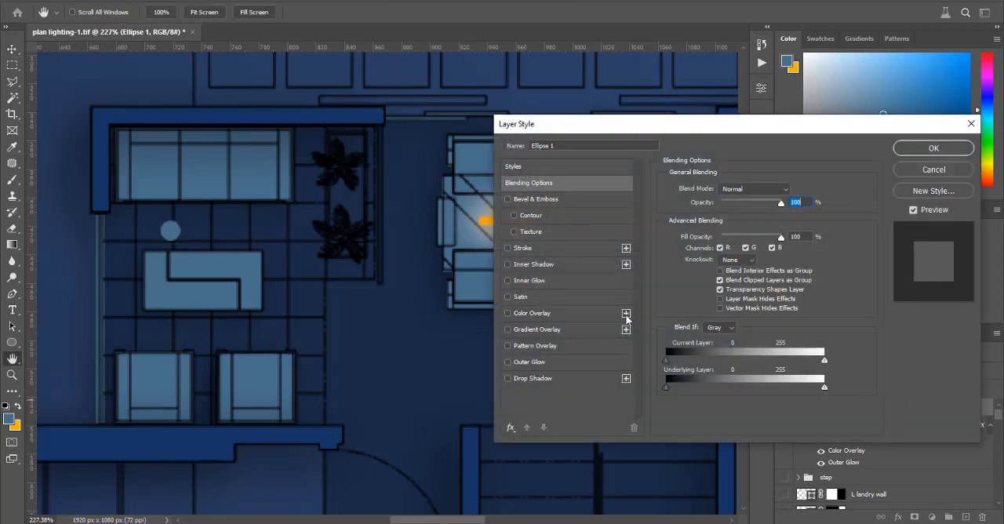
left_click(546, 313)
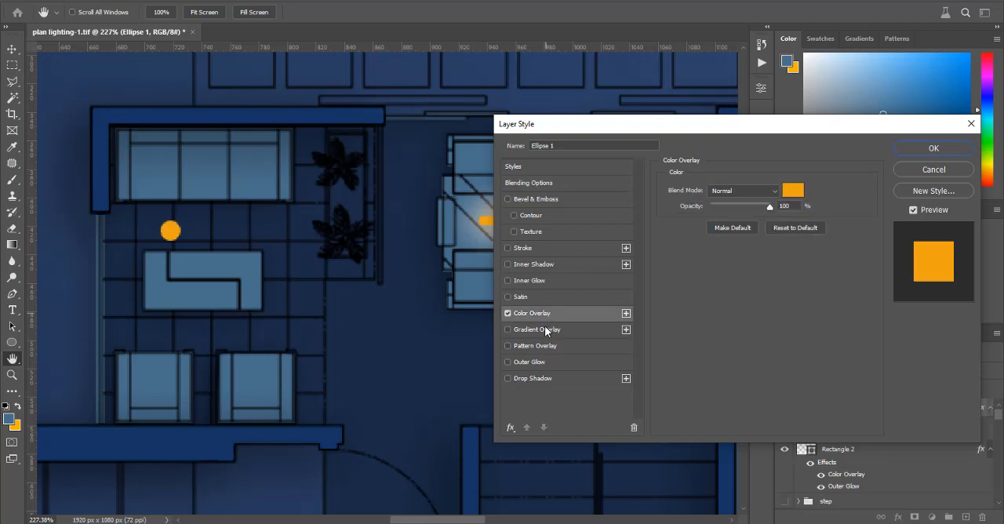
left_click(551, 362)
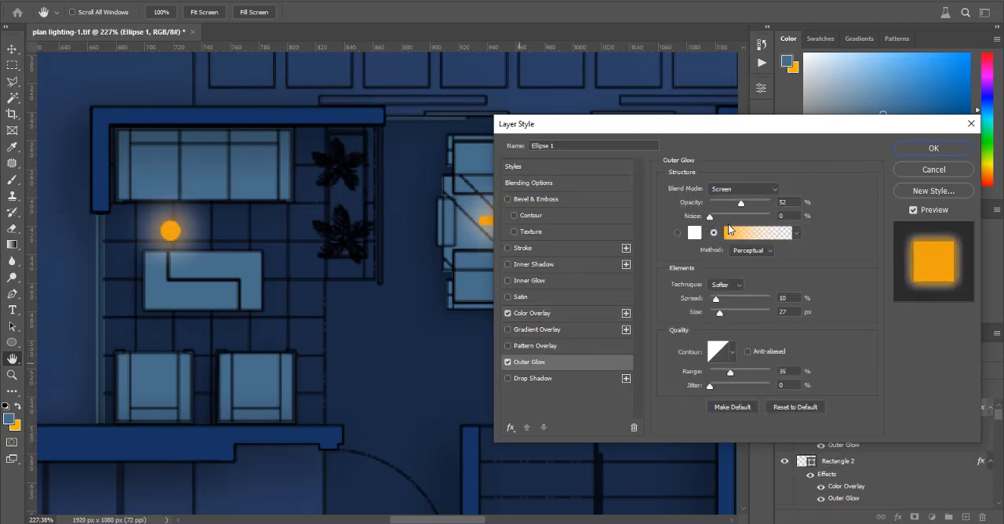
left_click_drag(722, 313, 725, 314)
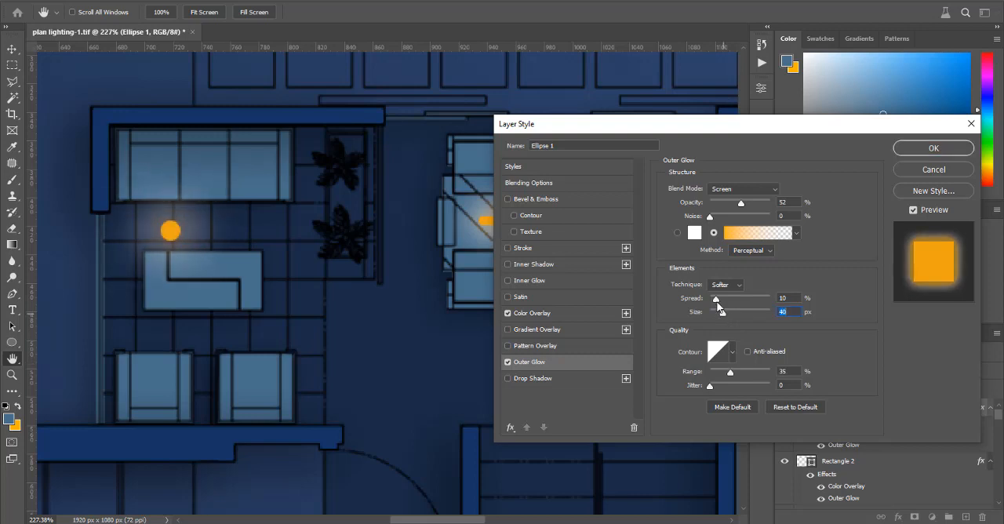
left_click_drag(715, 299, 720, 300)
left_click(908, 150)
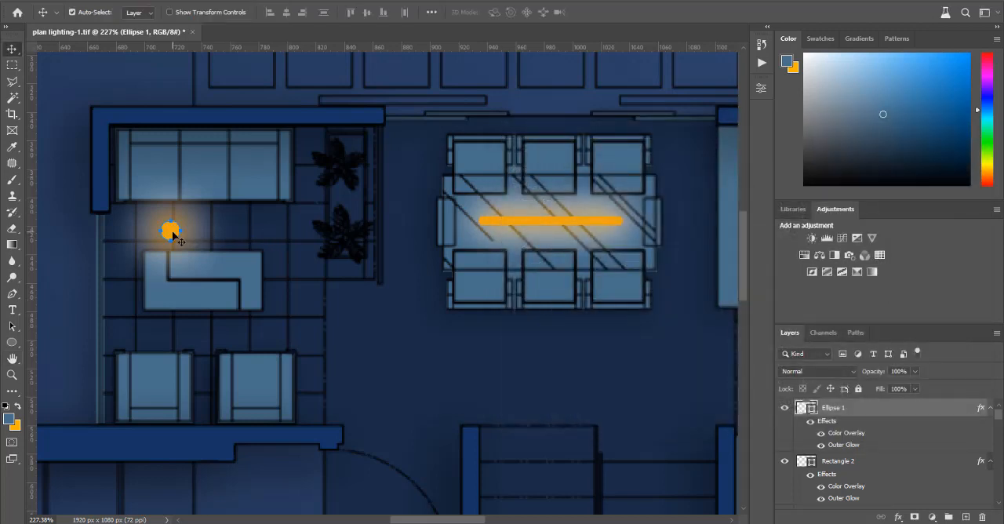
Step: Duplicate the glowing circle and place the copy level with it, above the coffee table's right end
key("ctrl+j")
left_click_drag(179, 240, 291, 273)
key("shift+Up")
key("shift+Left")
key("shift+Left")
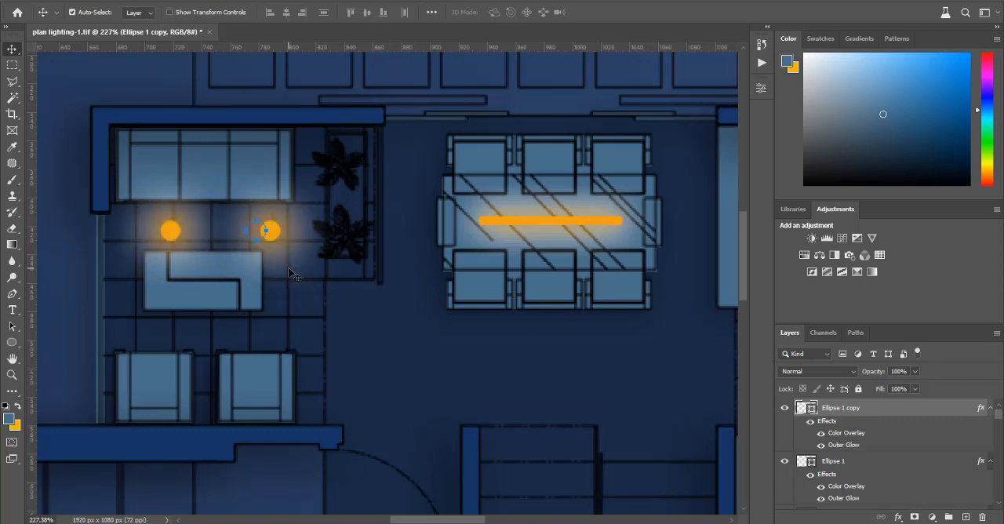
Step: Duplicate both glowing circles above the coffee table and move the copies straight down into the gap between the table and the armchairs
left_click(174, 237, "shift")
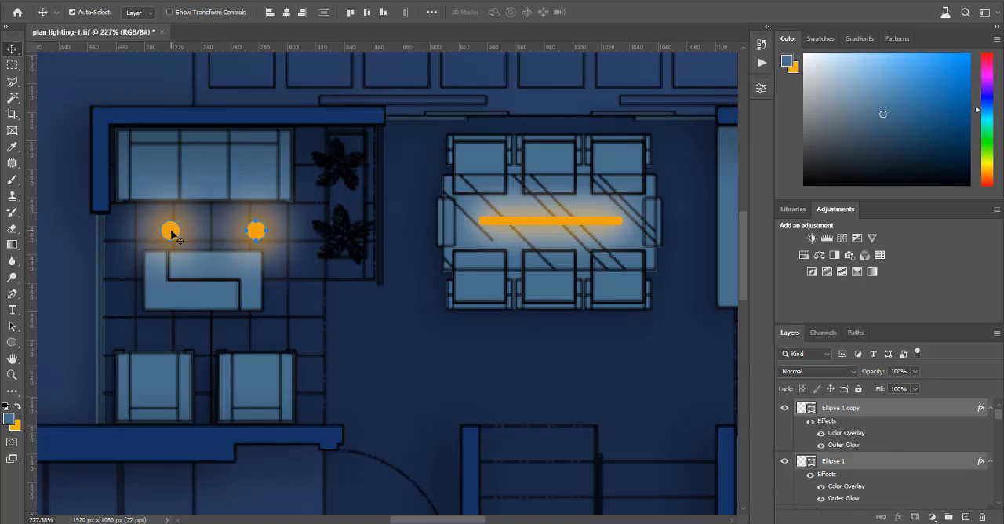
key("ctrl")
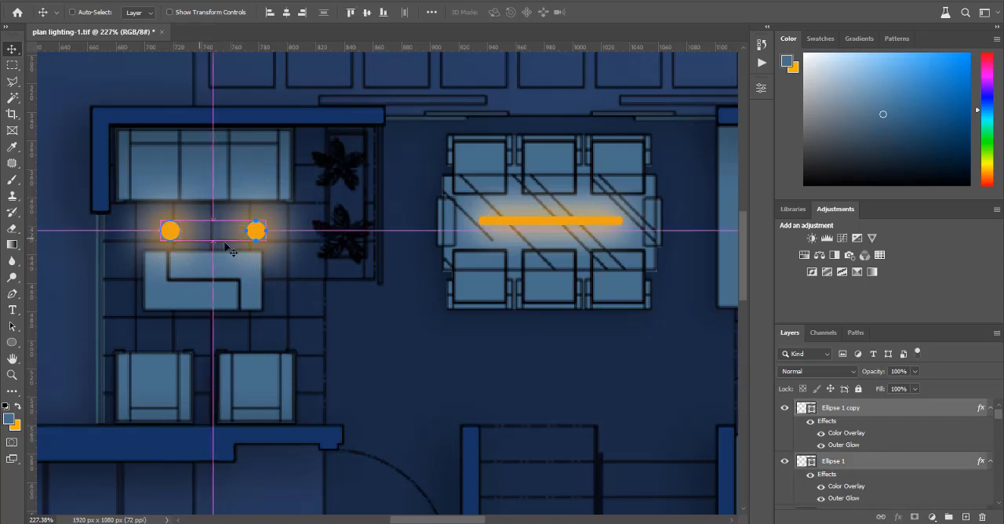
key("ctrl+j")
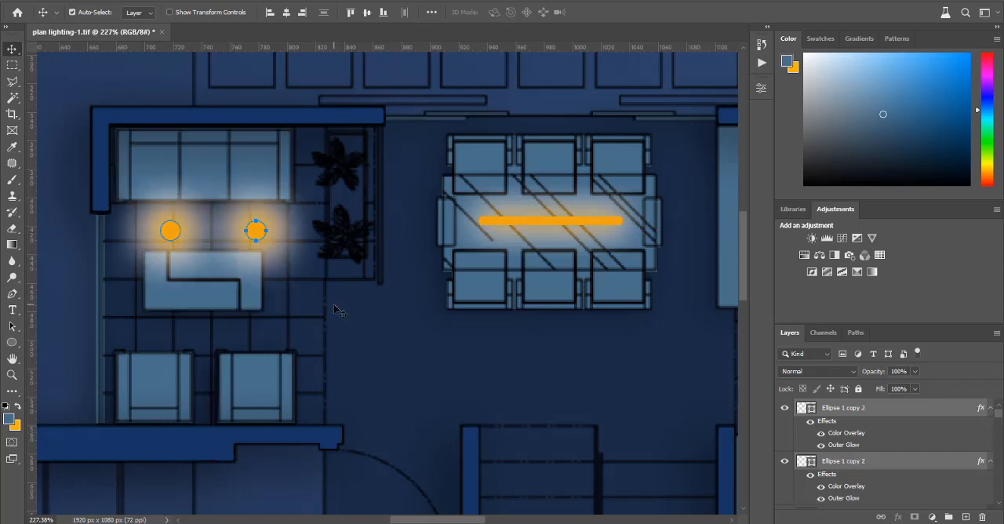
key("Down")
key("Down")
key("Down")
key("Down")
key("Down")
key("Down")
key("Down")
key("Down")
key("Down")
key("Down")
key("Down")
key("Down")
key("Down")
key("Down")
key("Down")
key("Down")
key("Down")
key("Down")
key("Down")
key("Down")
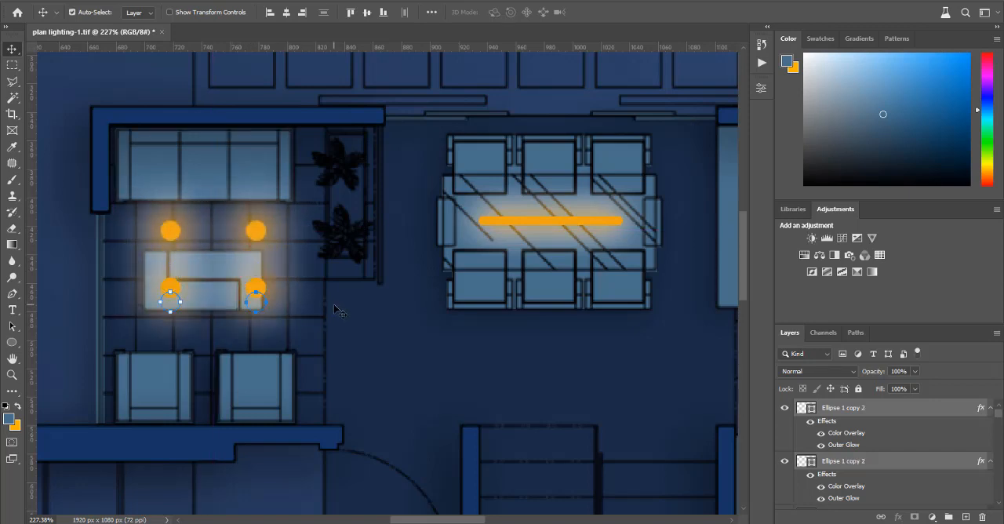
left_click(335, 306)
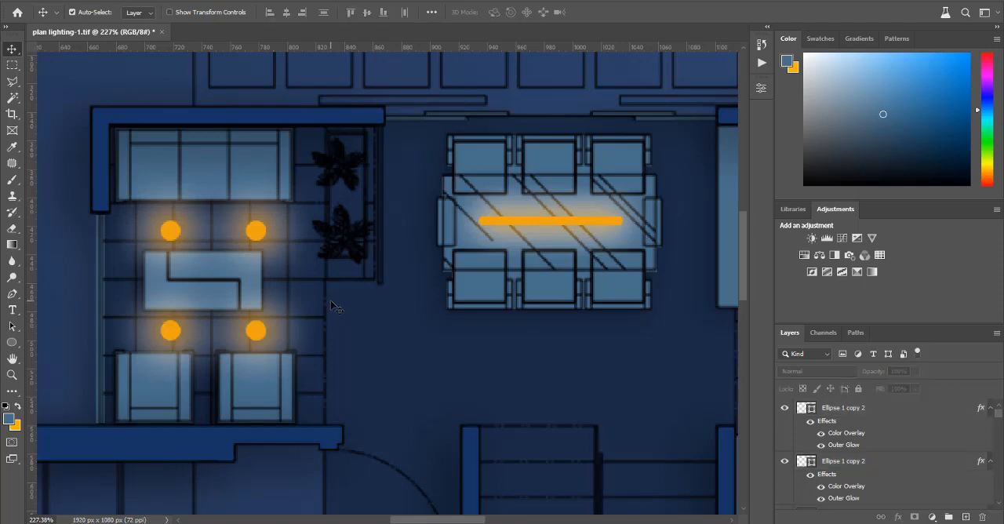
Step: Draw a small circle shape of about 9 px in the open passage between the living room and the stairs
scroll(212, 271, "down", 8)
scroll(326, 317, "up", 5)
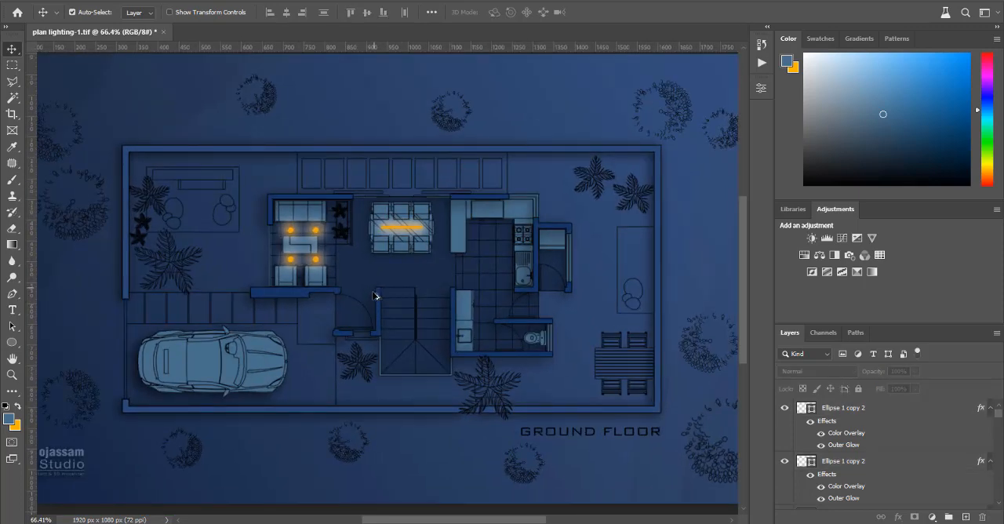
scroll(351, 272, "up", 2)
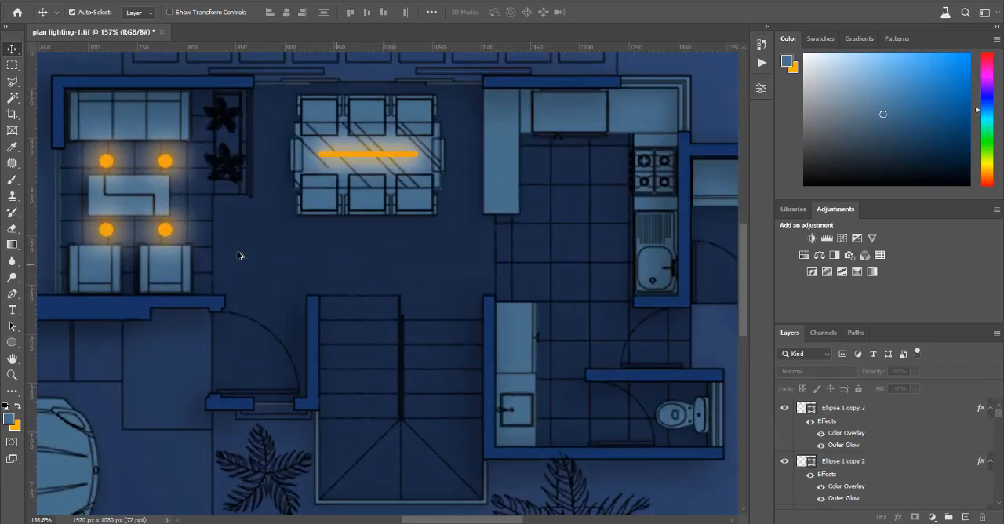
scroll(416, 267, "up", 1)
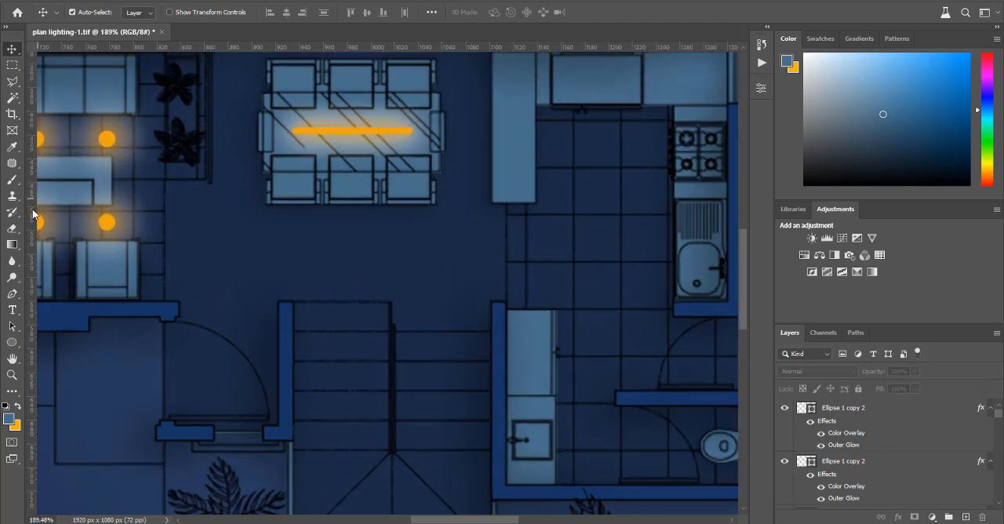
left_click(11, 345)
scroll(251, 250, "up", 2)
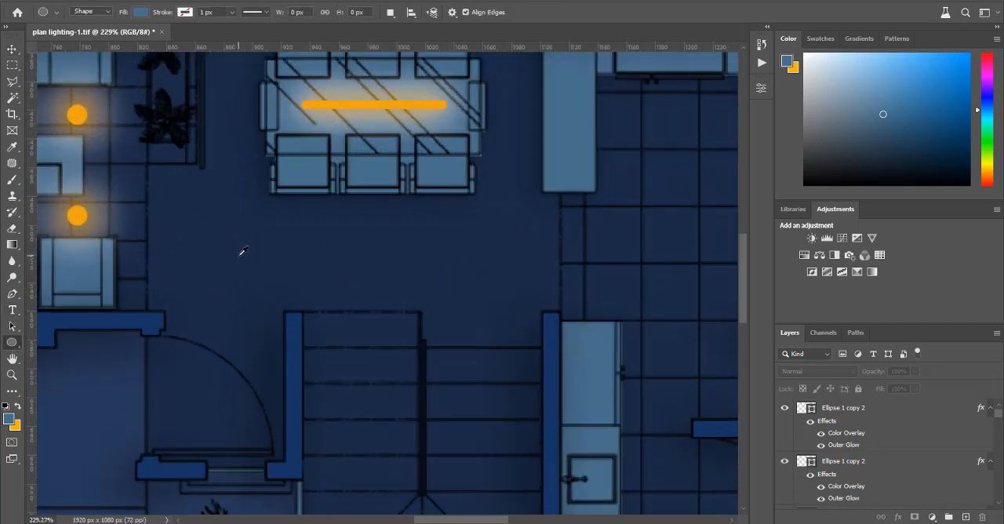
left_click_drag(211, 238, 222, 249)
scroll(215, 245, "up", 1)
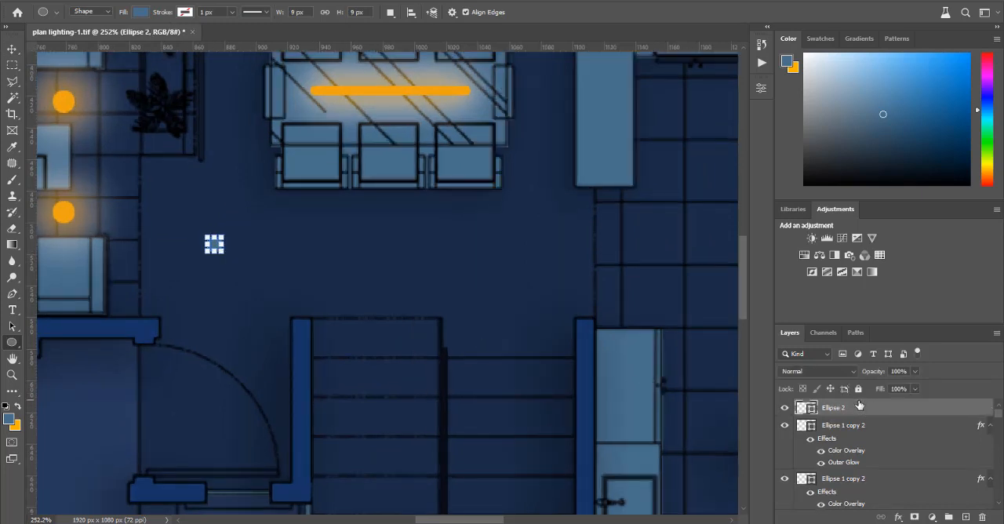
Step: Give the small passage circle the orange Color Overlay and an Outer Glow with 47% opacity, 13% spread and 43 px size
double_click(859, 406)
left_click(545, 313)
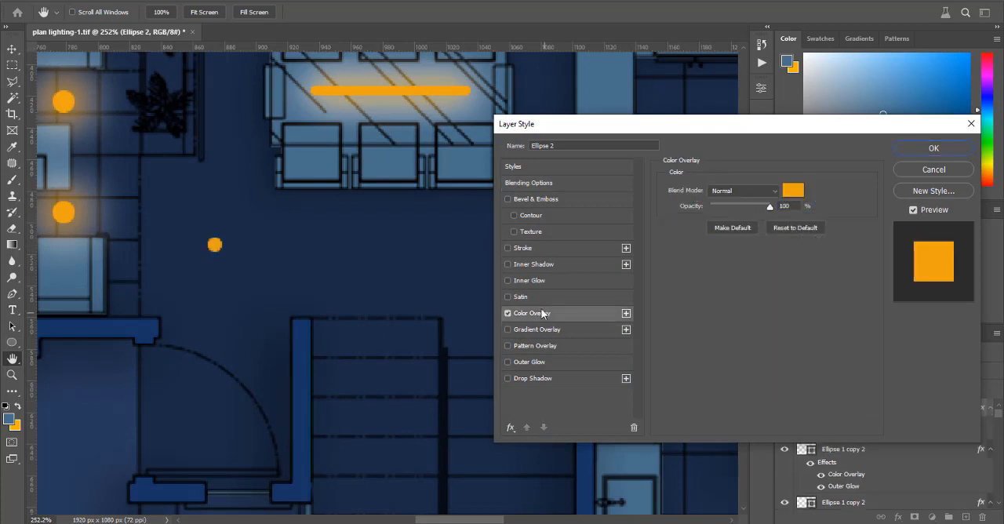
left_click(546, 364)
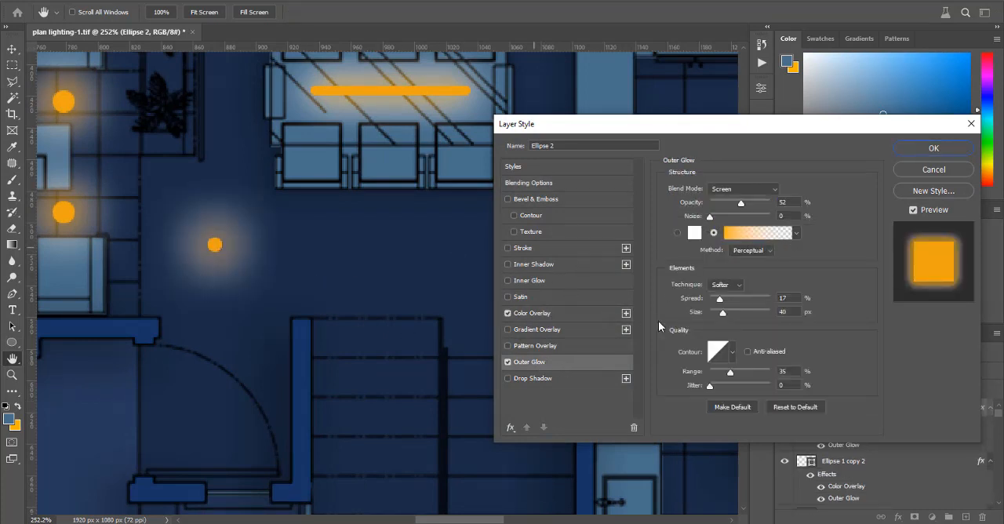
mouse_move(720, 302)
left_mouse_down()
mouse_move(725, 316)
mouse_move(718, 302)
left_mouse_up()
left_click_drag(742, 205, 740, 206)
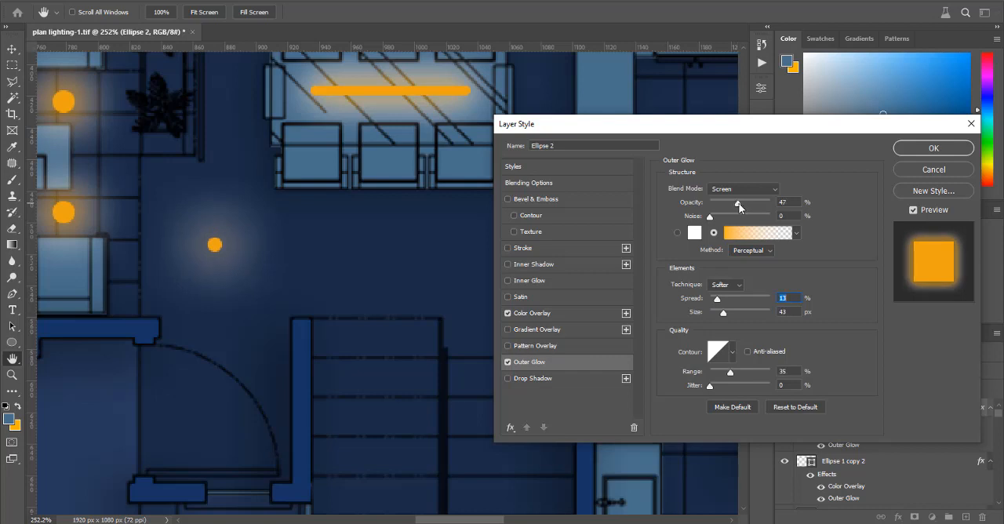
left_click(934, 149)
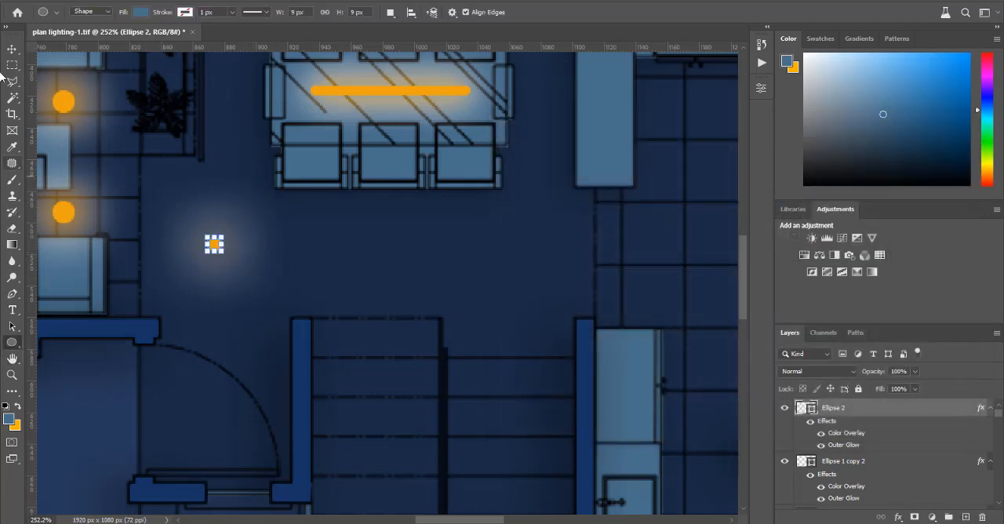
Step: Shift the small glowing circle slightly down and right, and place a duplicate level with it about 50 px to its right
left_click(12, 49)
left_click_drag(215, 248, 223, 255)
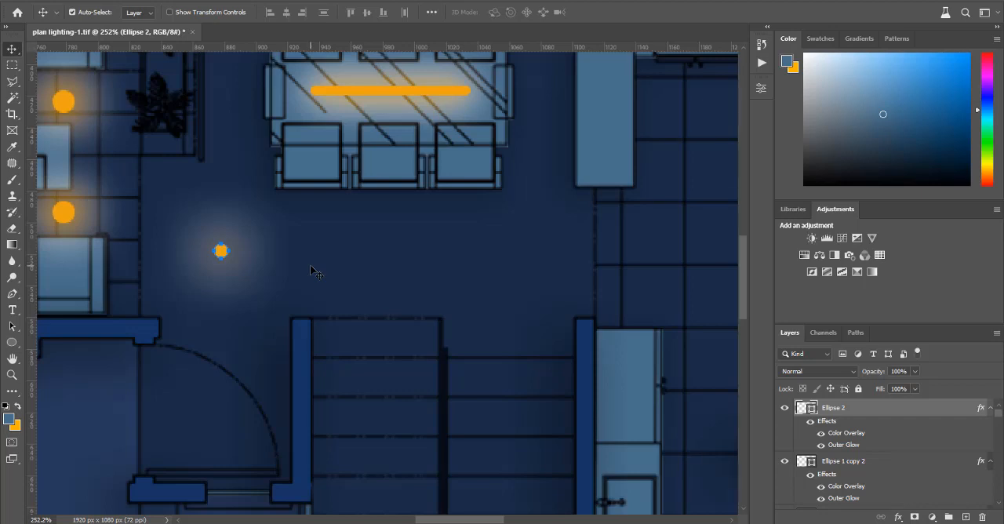
key("ctrl+j")
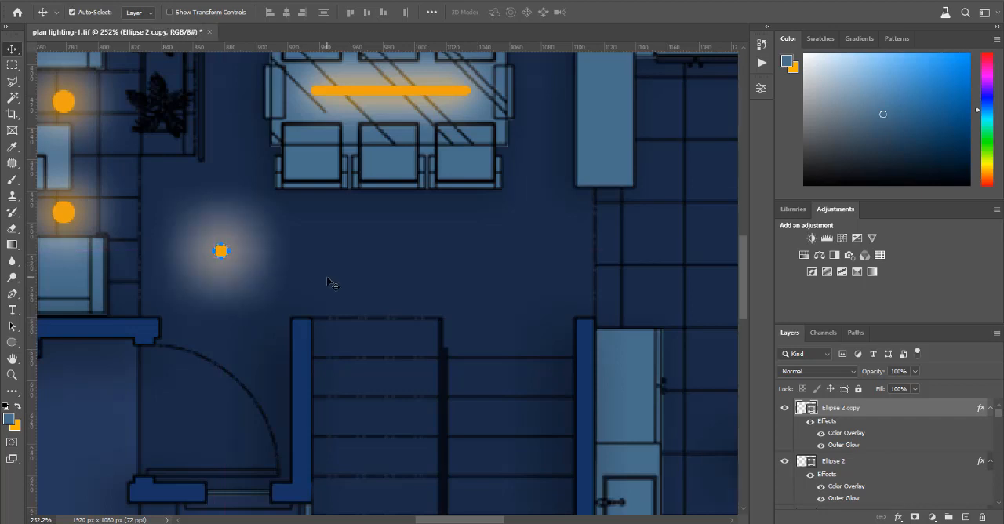
key("shift+Right")
key("shift+Right")
key("shift+Right")
key("shift+Right")
key("shift+Right")
key("shift+Right")
key("shift+Right")
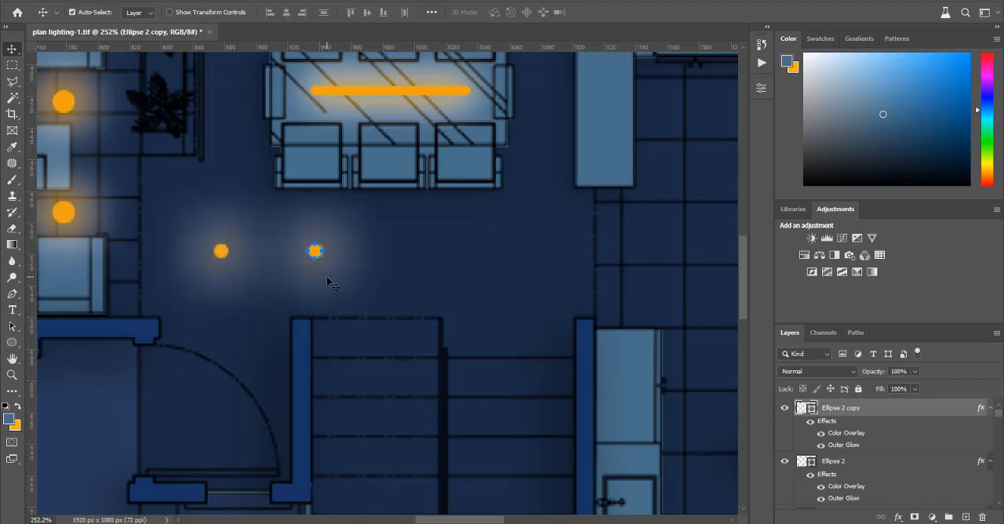
key("Left")
key("Left")
key("Left")
key("Left")
key("Left")
key("Left")
key("Left")
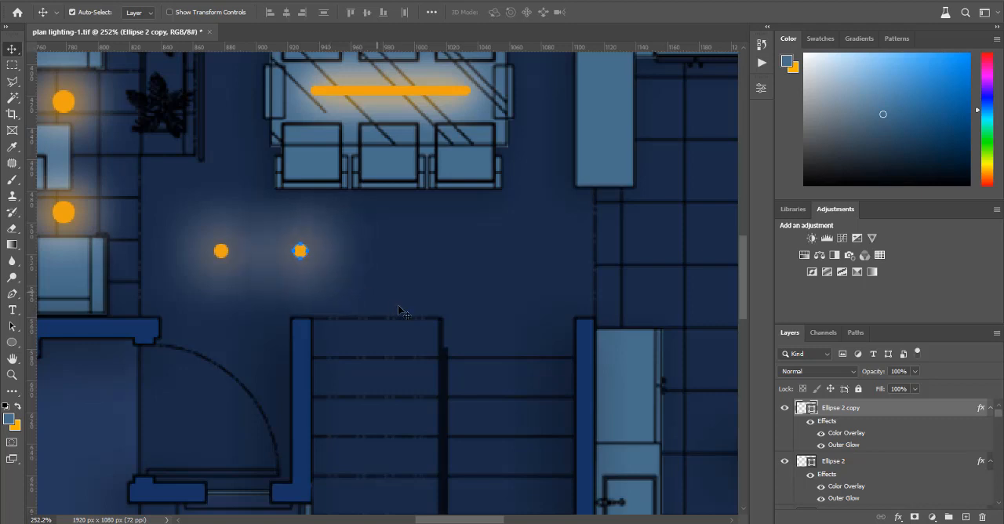
Step: Duplicate the second passage light and place the copy as the third in the row, about 50 px further right
key("ctrl+j")
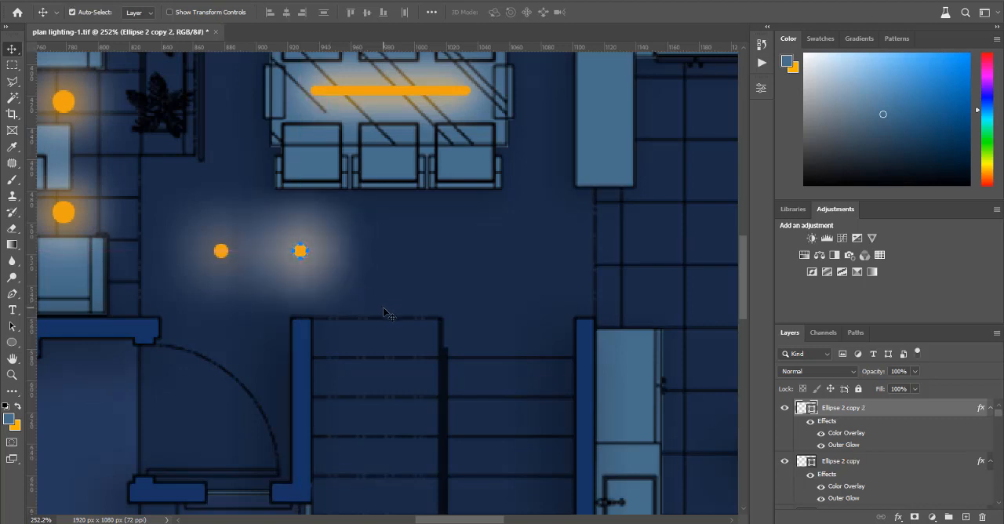
key("shift+Right")
key("shift+Right")
key("shift+Right")
key("shift+Right")
key("shift+Right")
key("shift+Right")
key("shift+Right")
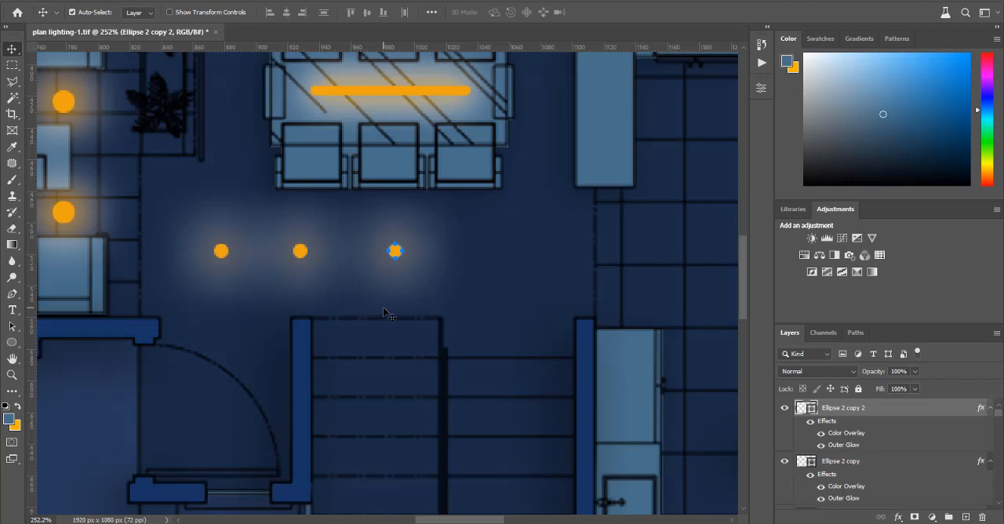
key("Left")
key("Left")
key("Left")
key("Left")
key("Left")
key("Left")
key("Left")
key("Left")
key("Left")
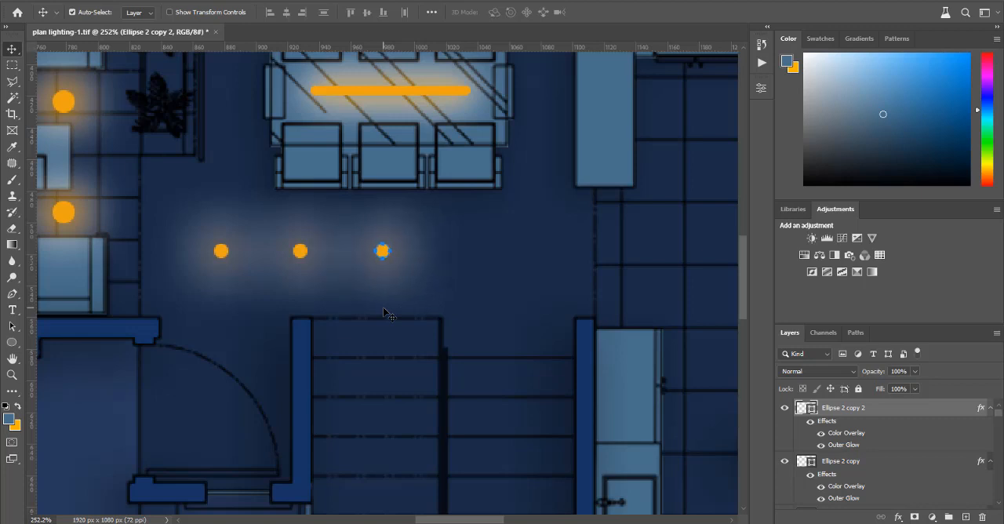
Step: Duplicate the third passage light and place the copy as the fourth in the row at the same spacing
key("ctrl+j")
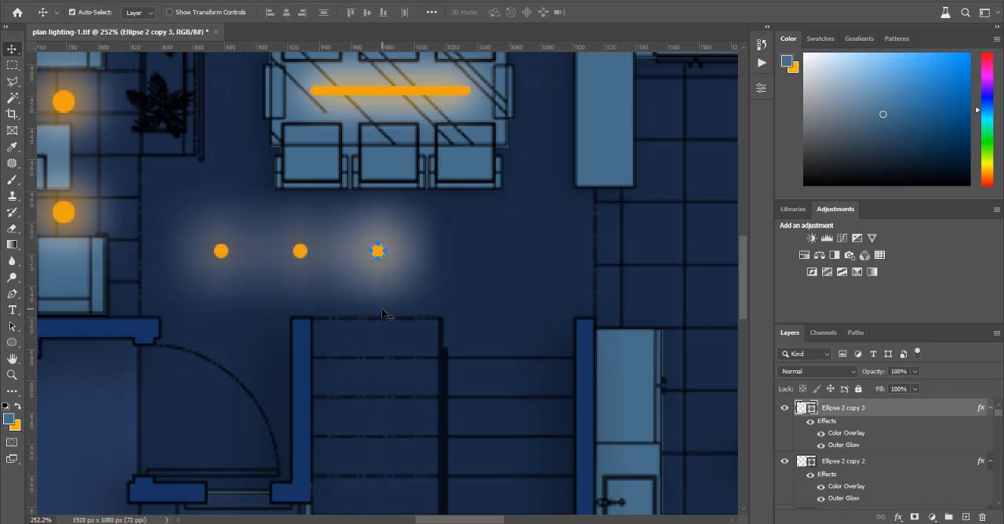
key("shift+Right")
key("shift+Right")
key("shift+Right")
key("shift+Right")
key("shift+Right")
key("shift+Right")
key("shift+Right")
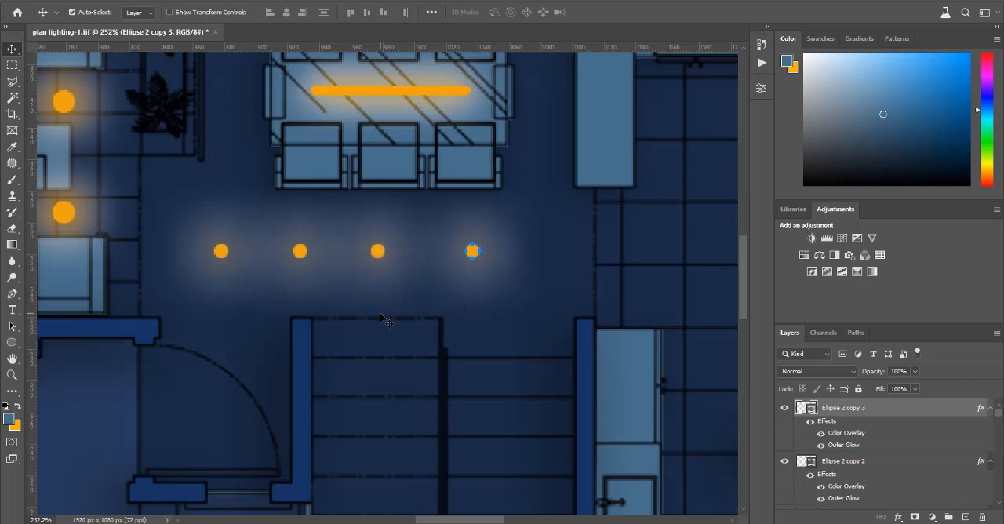
key("Left")
key("Left")
key("Left")
key("Left")
key("Left")
key("Left")
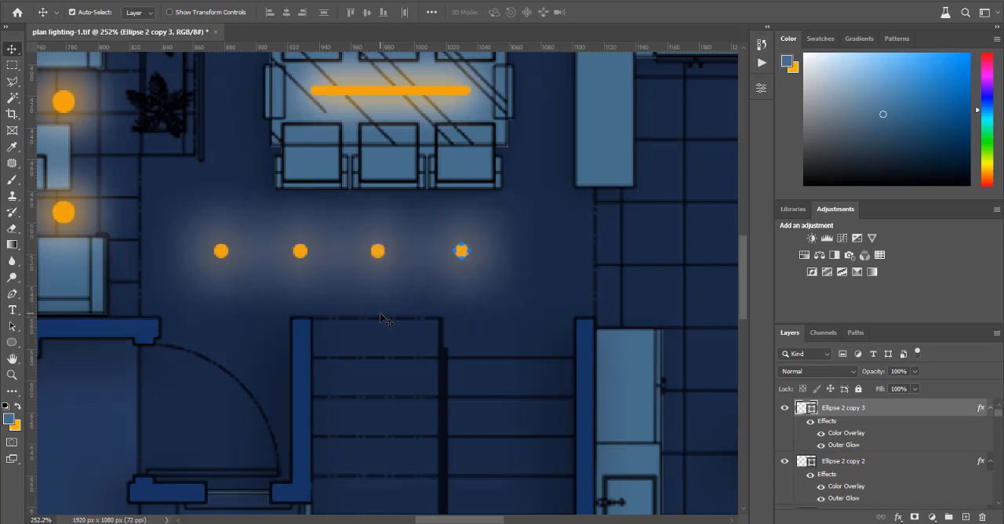
key("Left")
Step: Add a fifth evenly spaced light to the passage row by duplicating the fourth one, and deselect it
key("ctrl+j")
key("shift+Right")
key("shift+Right")
key("shift+Right")
key("shift+Right")
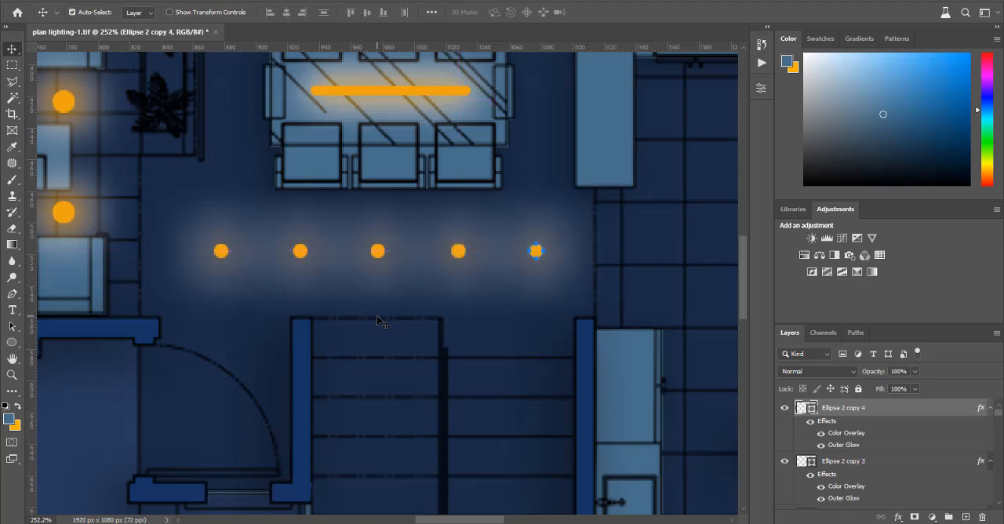
scroll(350, 323, "down", 6)
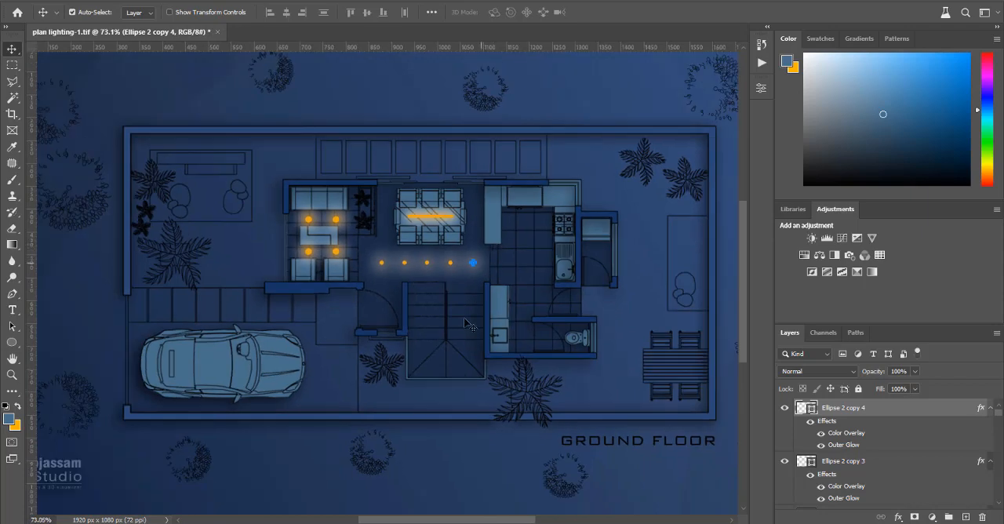
left_click(455, 441)
Step: Draw a rectangle shape of about 187 × 27 px along the inner face of the wall behind the sofa and planter
scroll(407, 309, "up", 1)
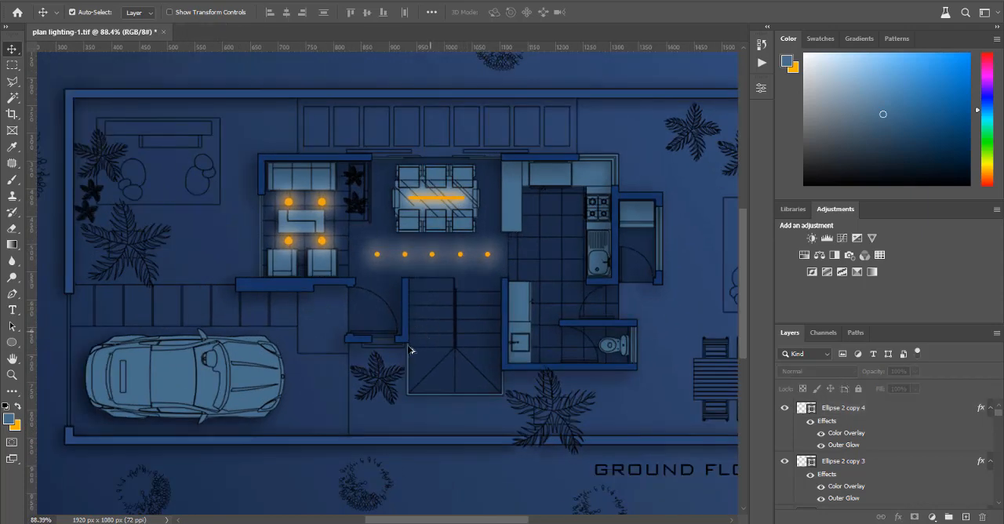
scroll(297, 164, "up", 5)
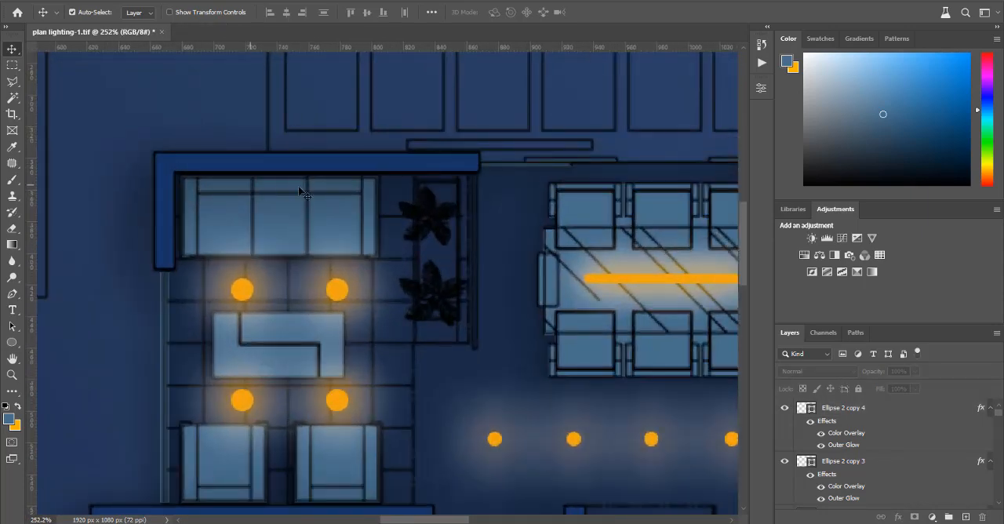
scroll(385, 184, "up", 1)
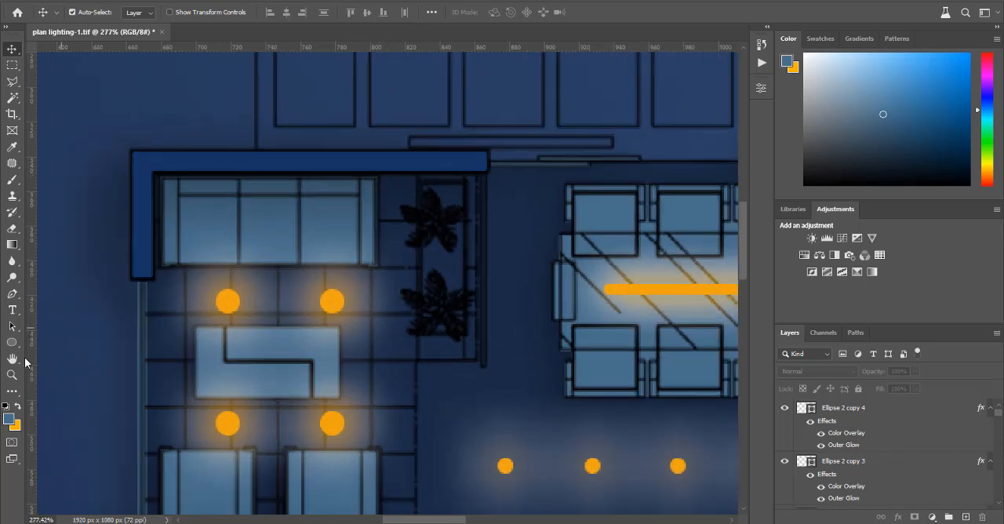
left_click(19, 344)
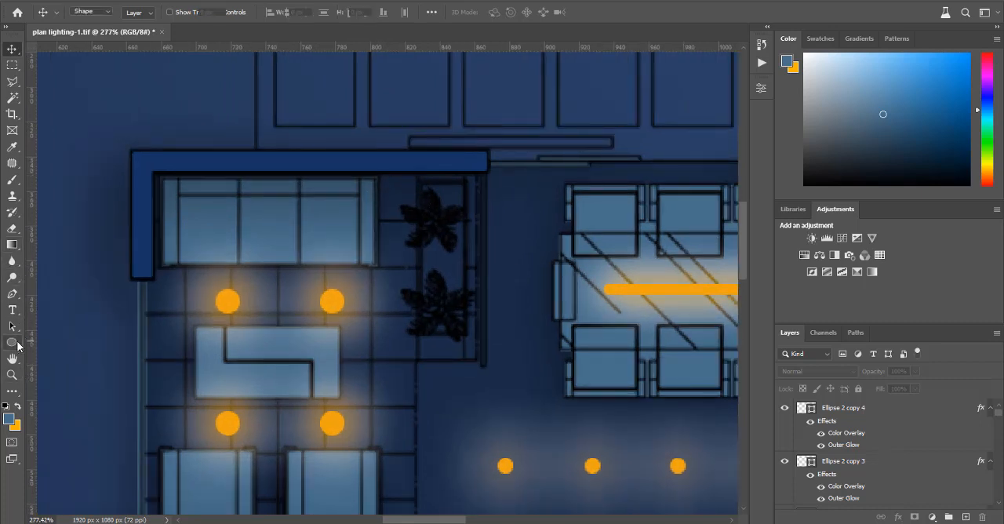
left_click(69, 342)
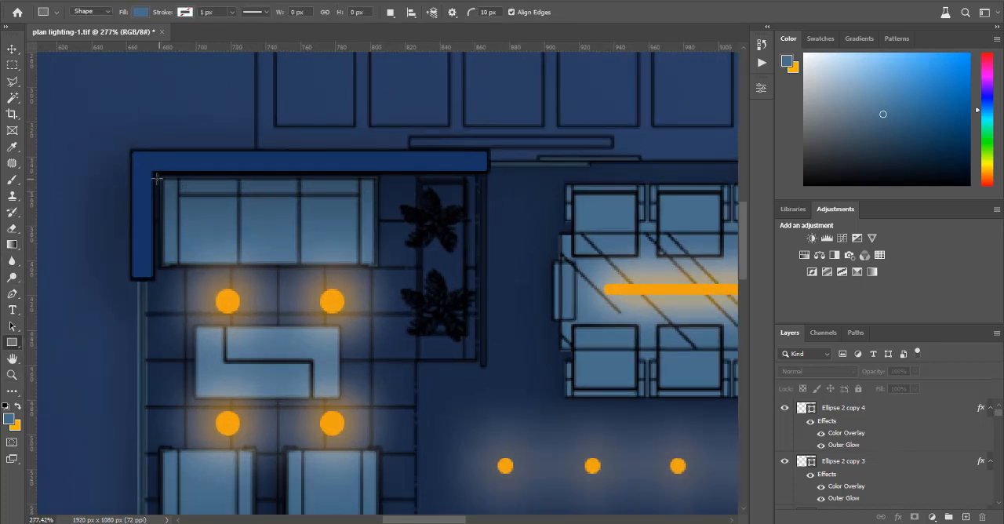
left_click_drag(155, 175, 477, 219)
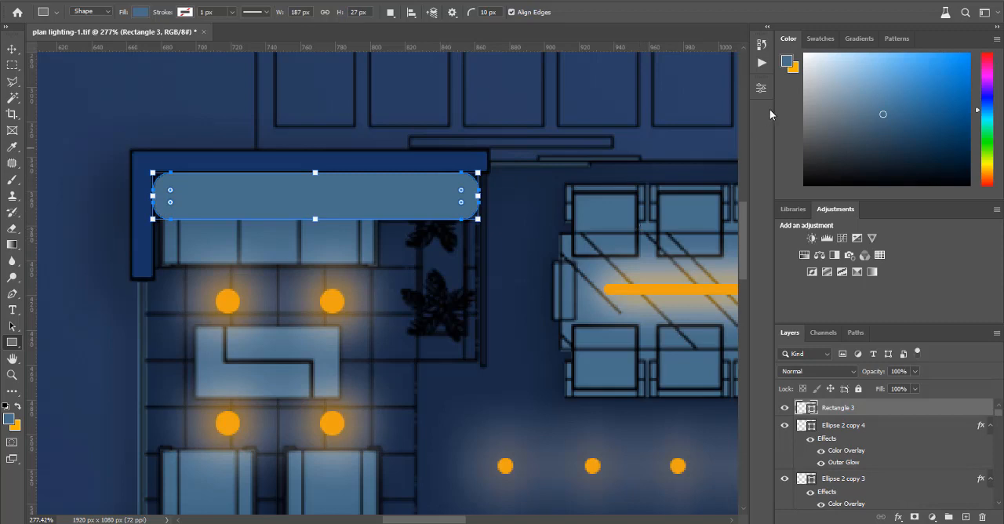
Step: Set all corner radii of the rectangle behind the sofa to 0 px and fill it with orange
left_click(760, 88)
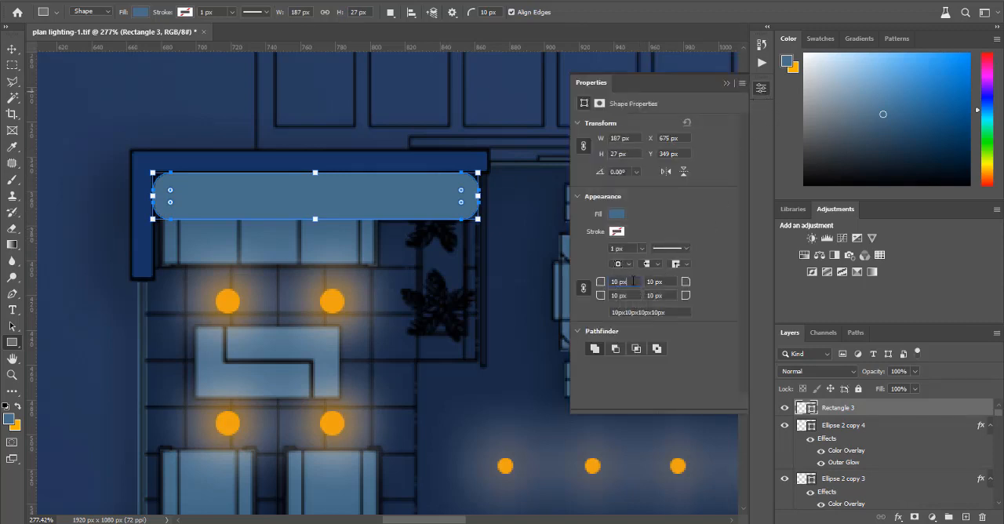
left_click(633, 282)
left_click(637, 295)
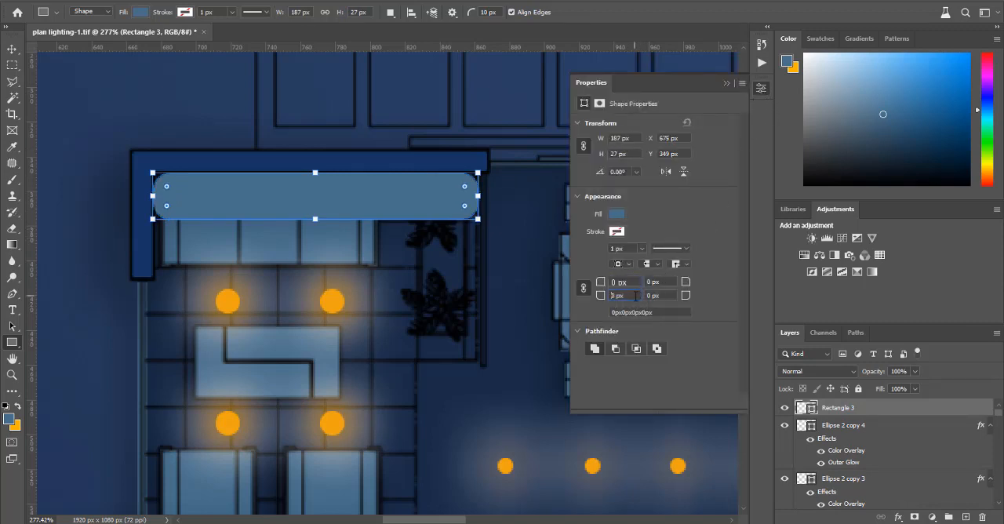
left_click(618, 214)
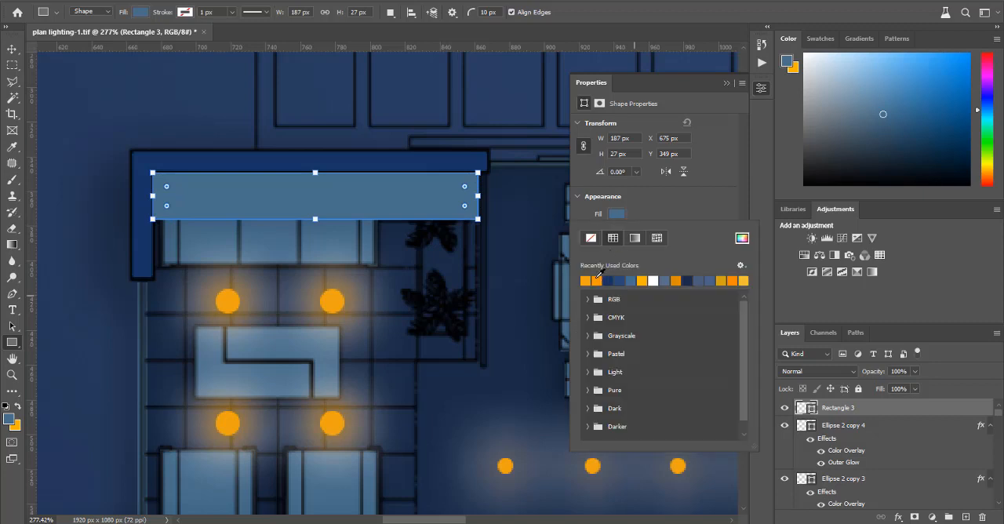
left_click(596, 280)
left_click(762, 91)
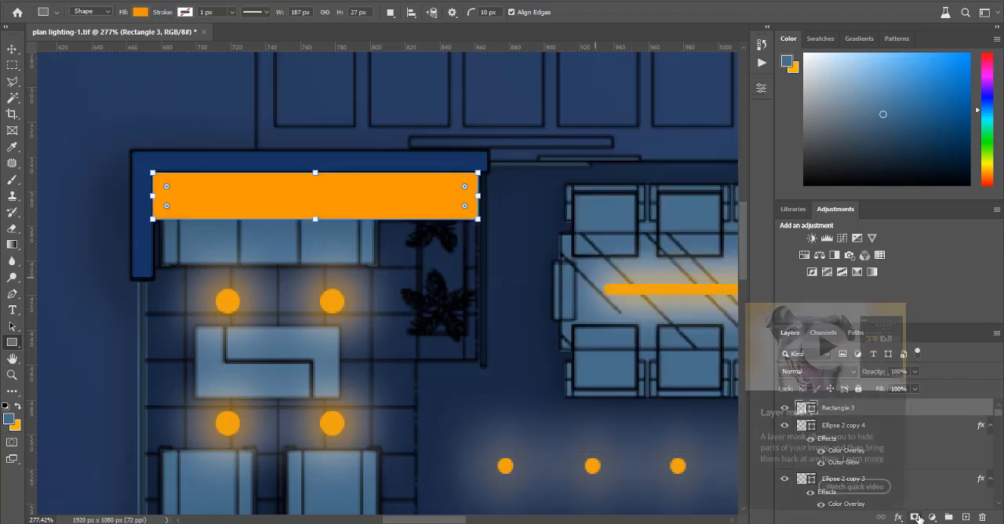
Step: Add a layer mask to the orange rectangle and apply a vertical black-to-white gradient that fades it from the wall towards the sofa
left_click(916, 518)
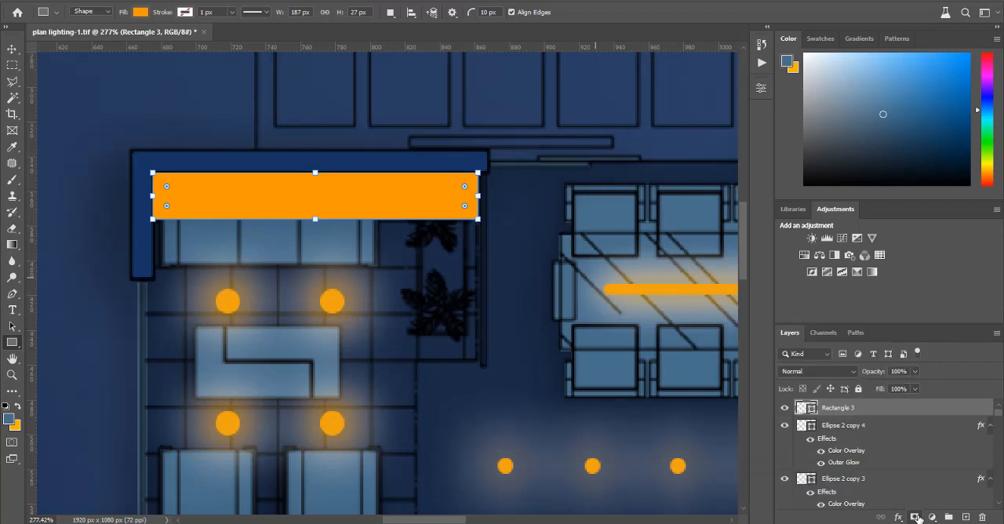
left_click(12, 244)
left_click_drag(312, 234, 312, 155)
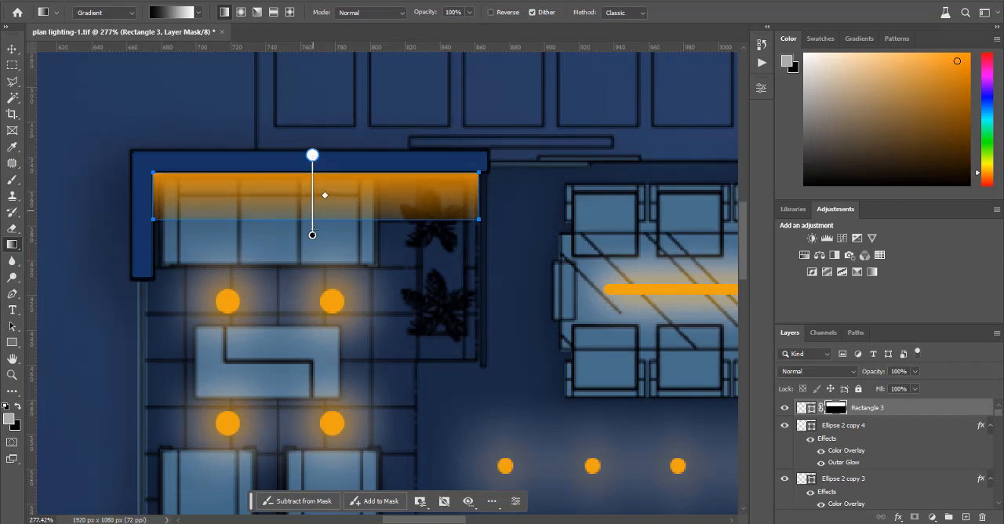
left_click_drag(312, 235, 312, 215)
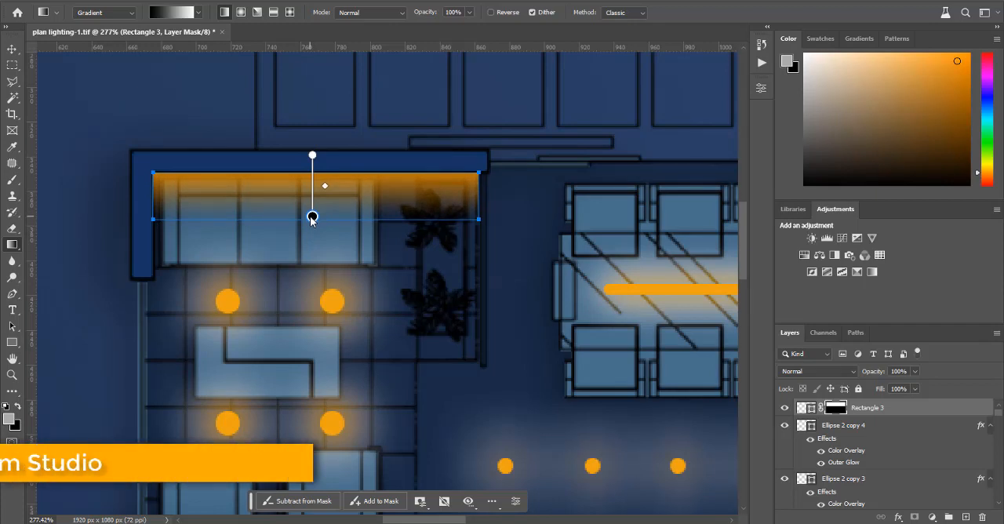
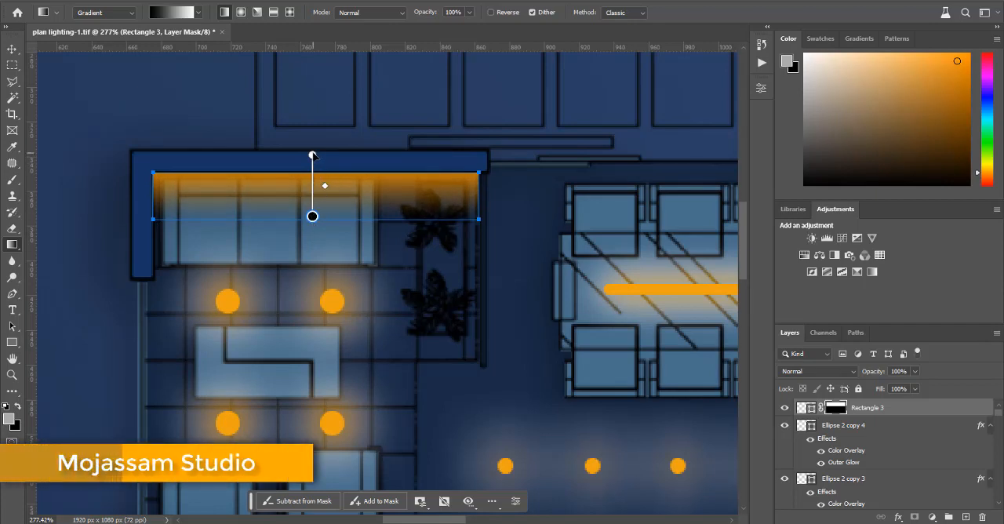
Step: Move the white end of the orange strip's mask gradient slightly farther beyond the wall and switch to the Move tool
left_click_drag(313, 150, 313, 145)
key("v")
left_click(300, 247)
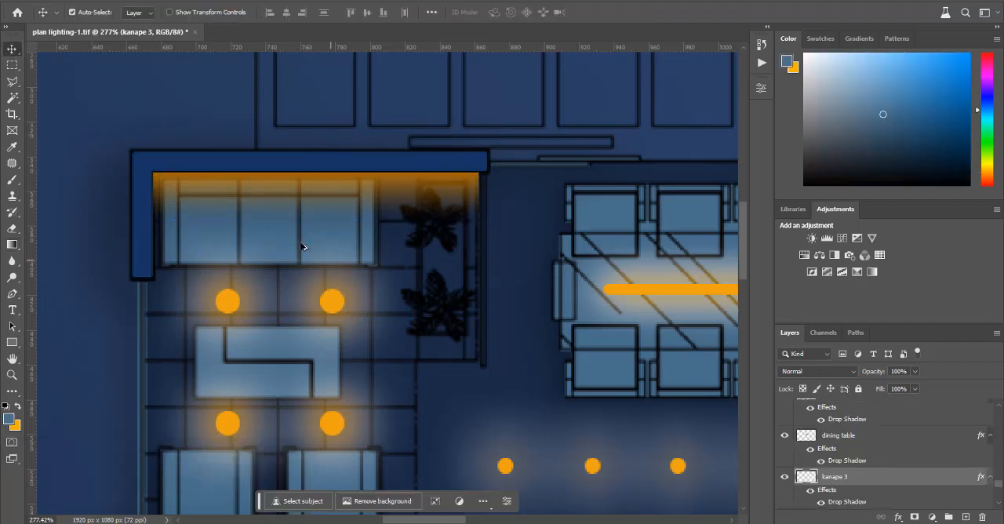
Step: Show the hidden light layers and groups L yaed 1, stair, L kitchen wall, L landry wall and step
scroll(264, 189, "down", 5)
scroll(264, 189, "down", 5)
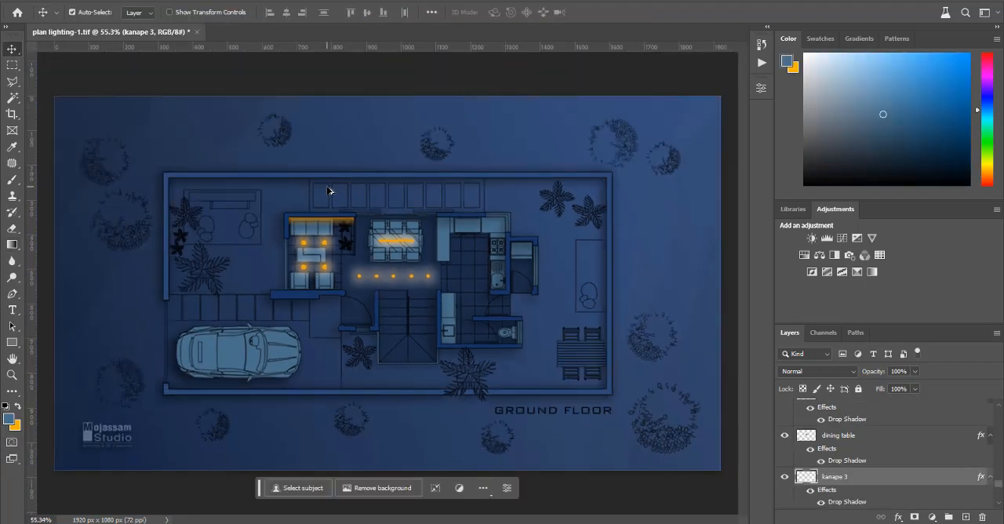
scroll(382, 298, "up", 2)
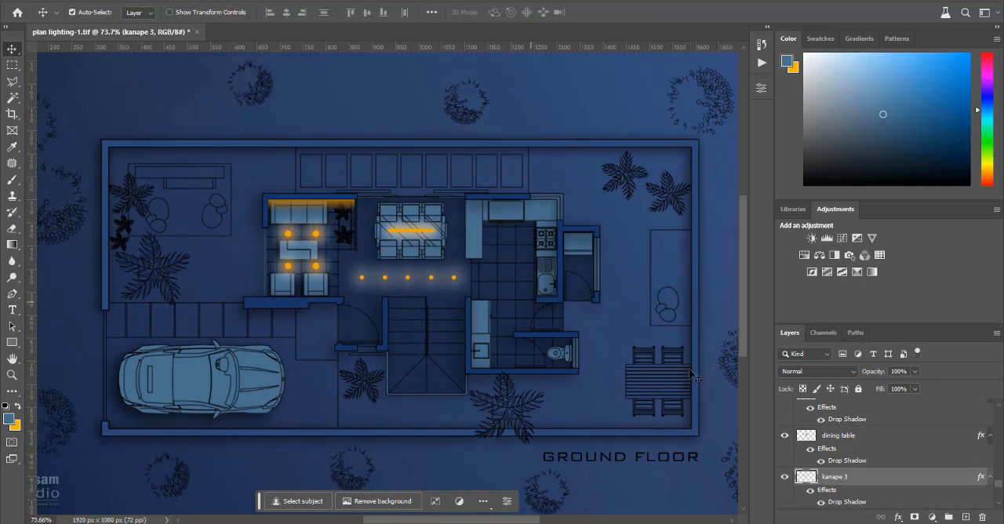
scroll(958, 449, "up", 5)
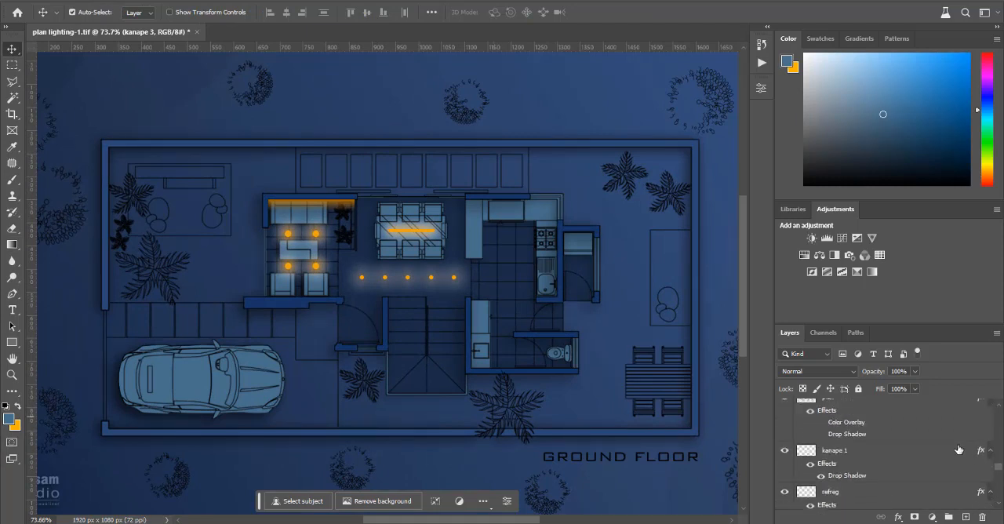
scroll(958, 449, "up", 6)
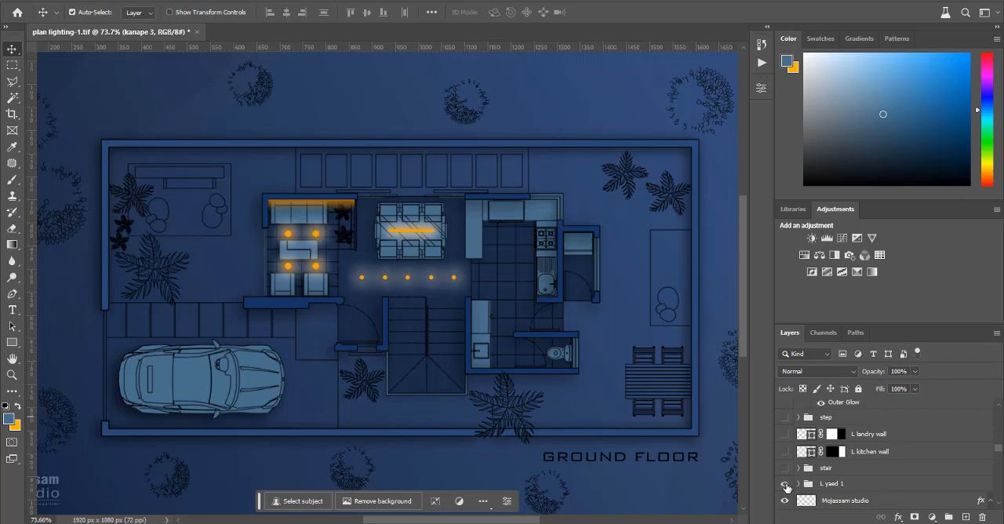
left_click(785, 484)
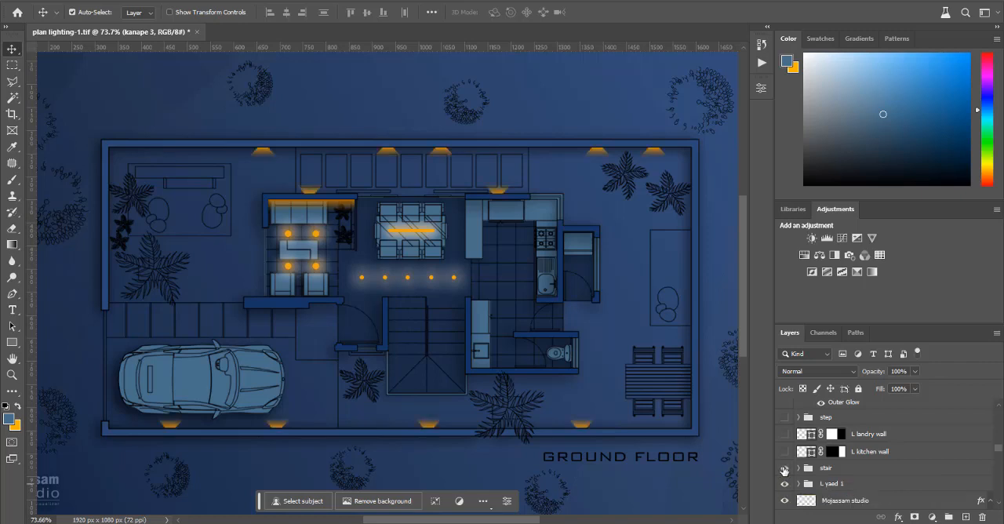
left_click(785, 469)
left_click(784, 453)
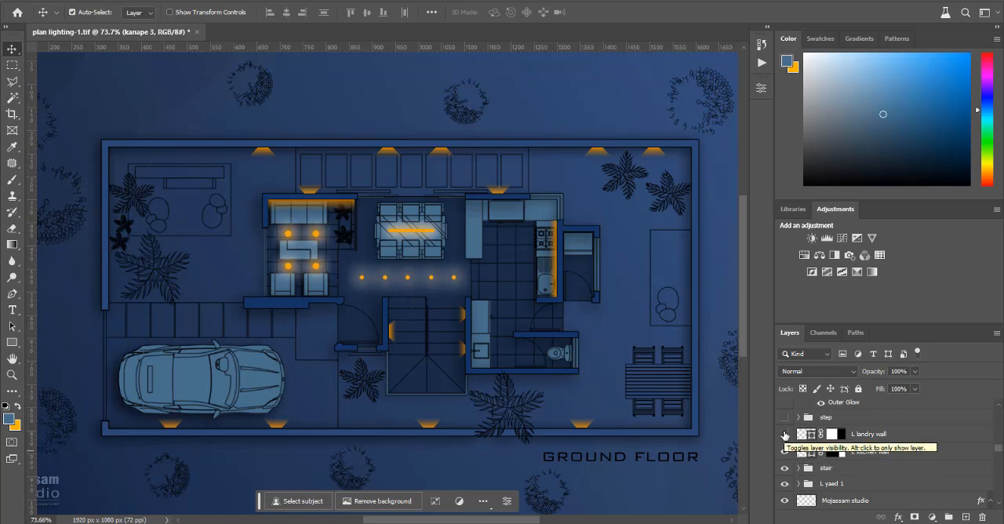
left_click(785, 434)
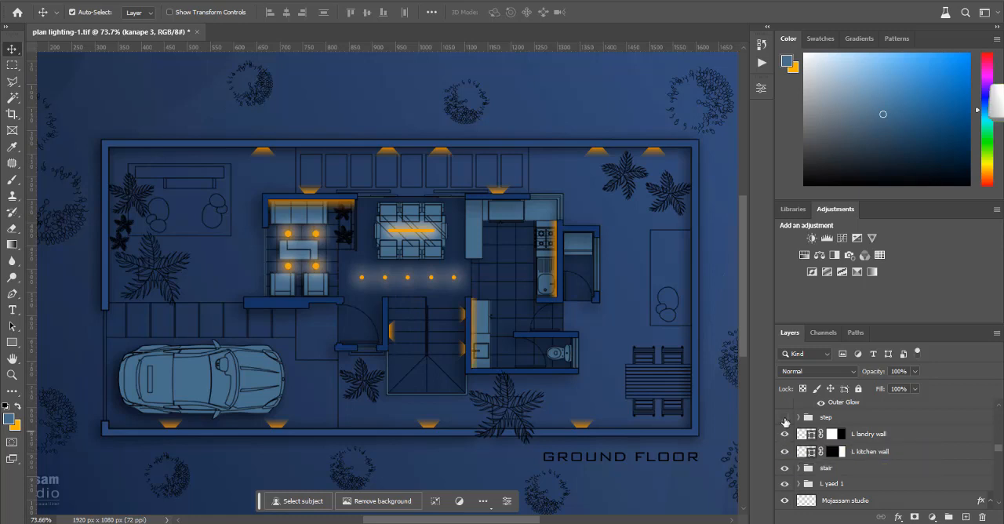
left_click(786, 418)
Step: Review the visibility of the layers through the whole stack, down to the background, and deselect all layers
scroll(786, 419, "up", 2)
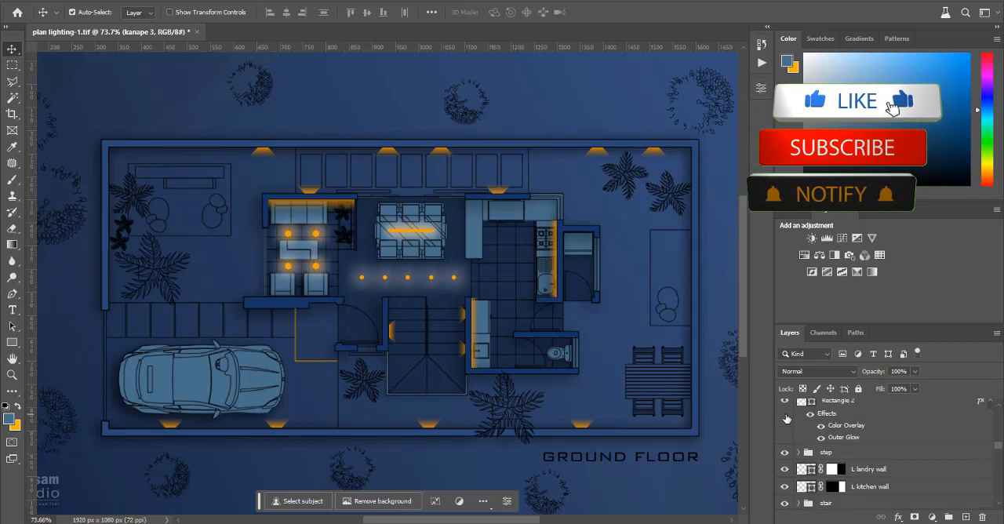
scroll(787, 419, "up", 3)
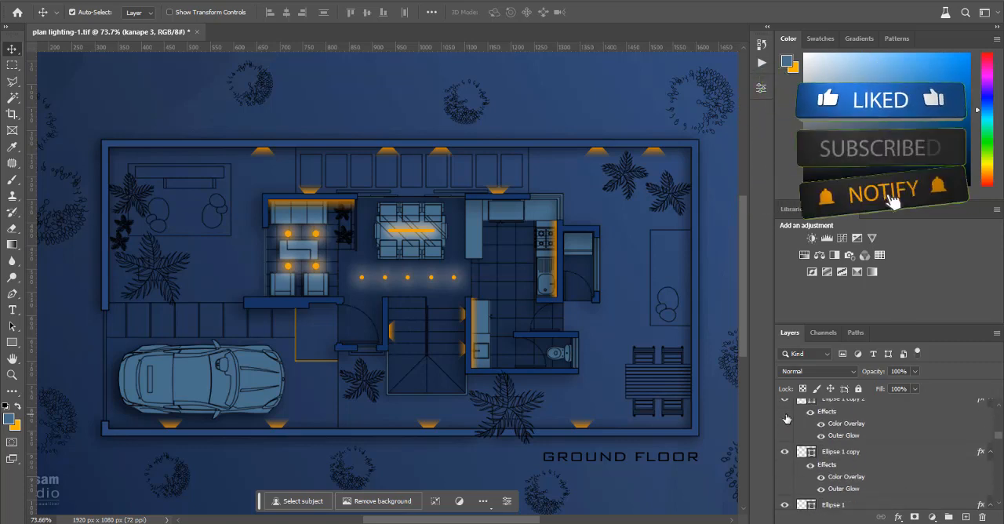
scroll(787, 419, "down", 2)
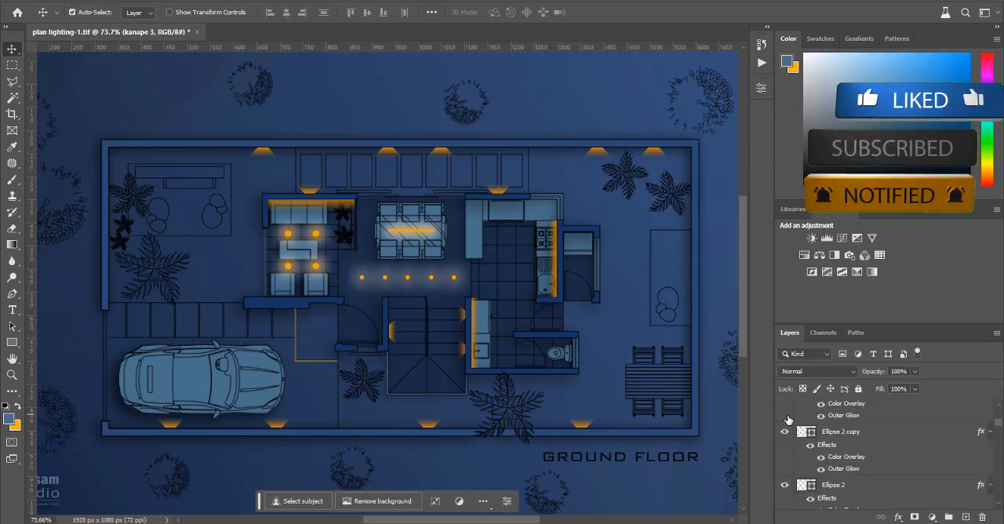
scroll(788, 419, "down", 6)
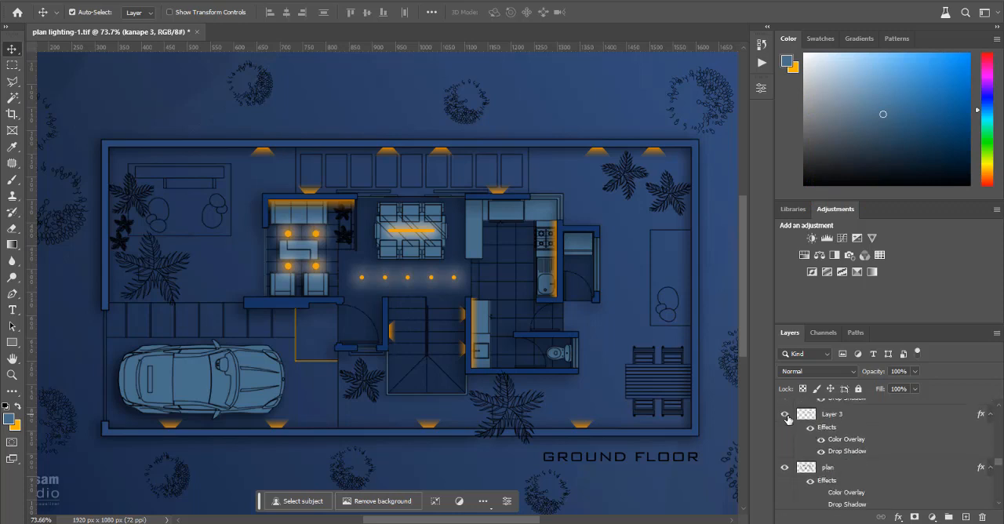
scroll(787, 419, "down", 6)
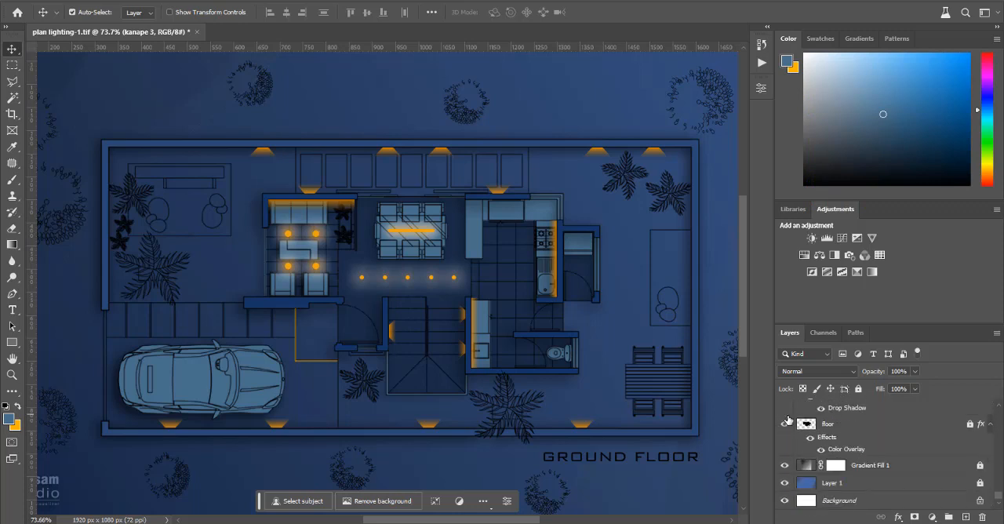
scroll(789, 420, "up", 6)
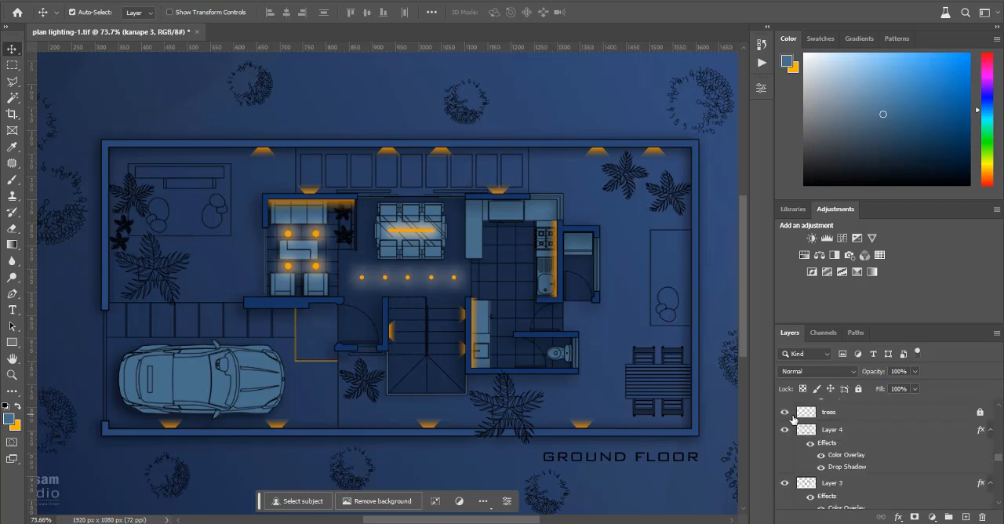
scroll(794, 421, "up", 5)
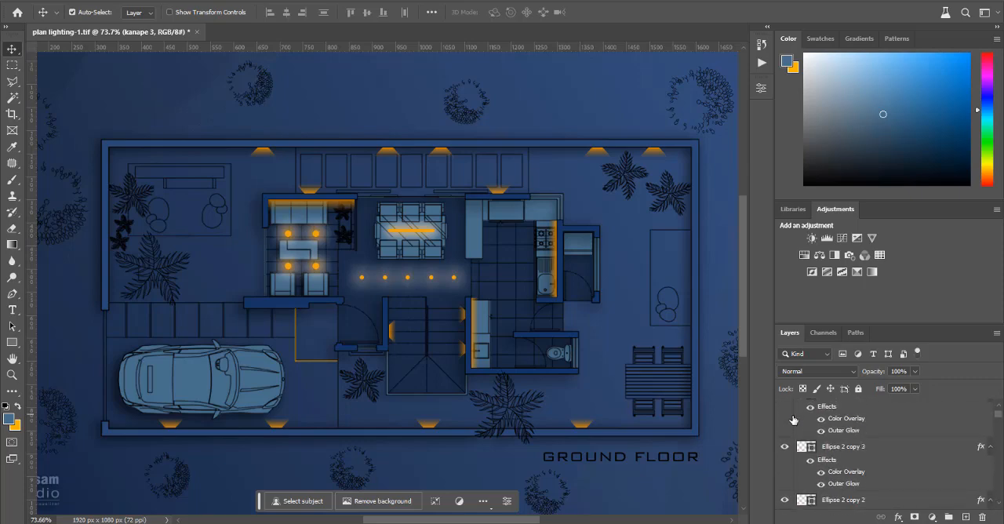
left_click(654, 304)
Step: Draw a vertical line shape about 156 px long with a 1 px weight on the kitchen floor between the counters
scroll(608, 271, "up", 9)
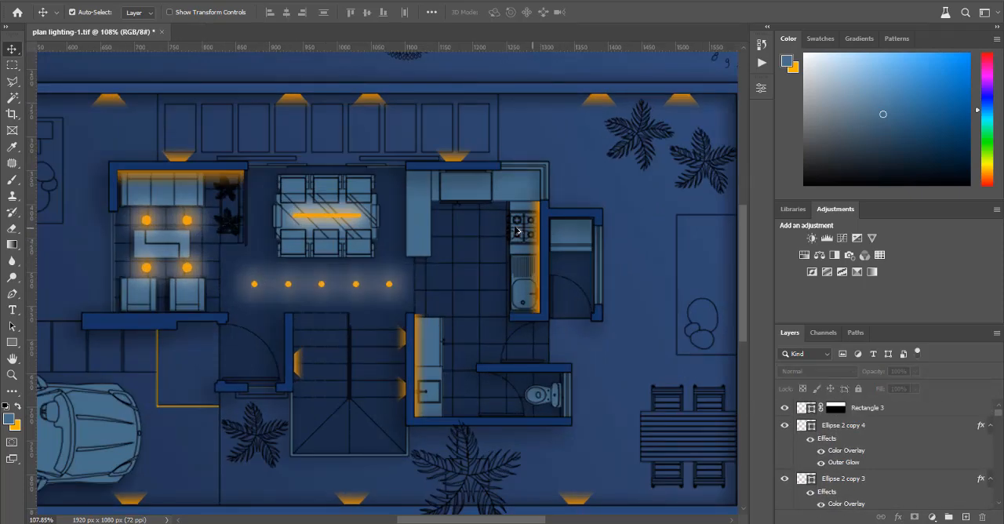
scroll(589, 389, "up", 2)
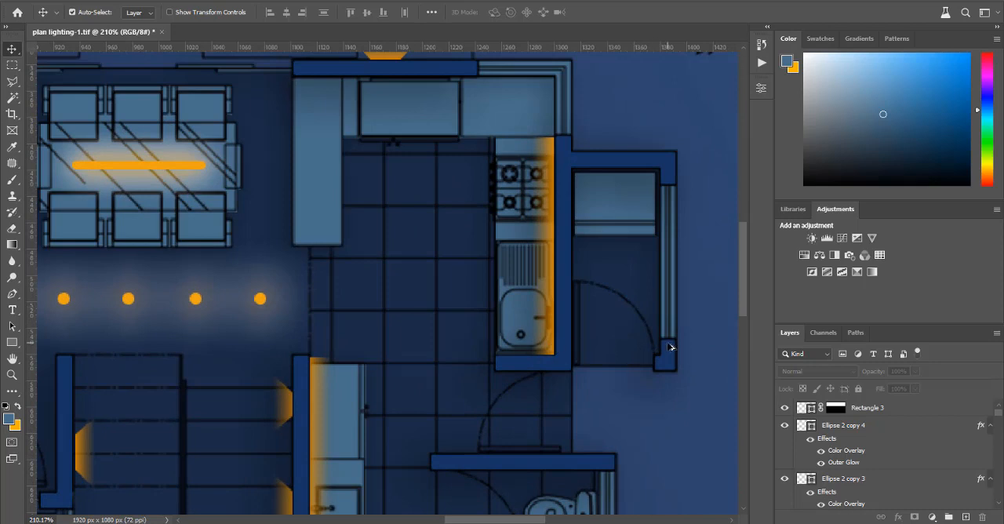
scroll(671, 348, "up", 1)
scroll(318, 326, "down", 2)
scroll(411, 329, "up", 1)
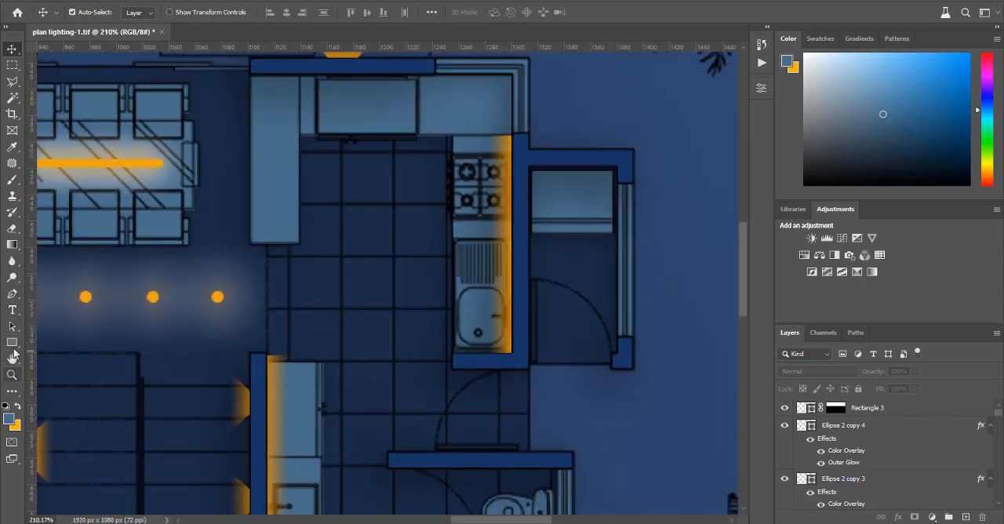
left_click(13, 343)
right_click(14, 348)
left_click(59, 391)
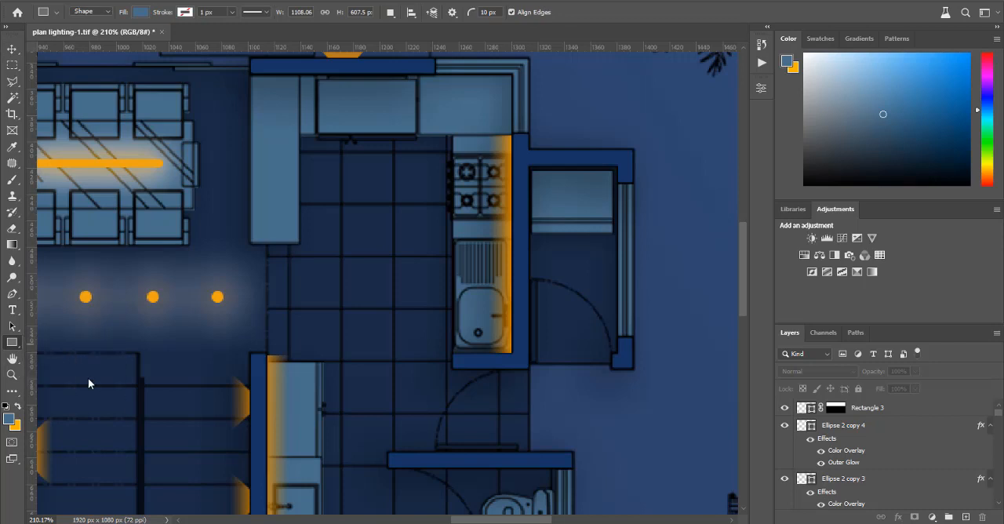
left_click_drag(363, 185, 366, 389)
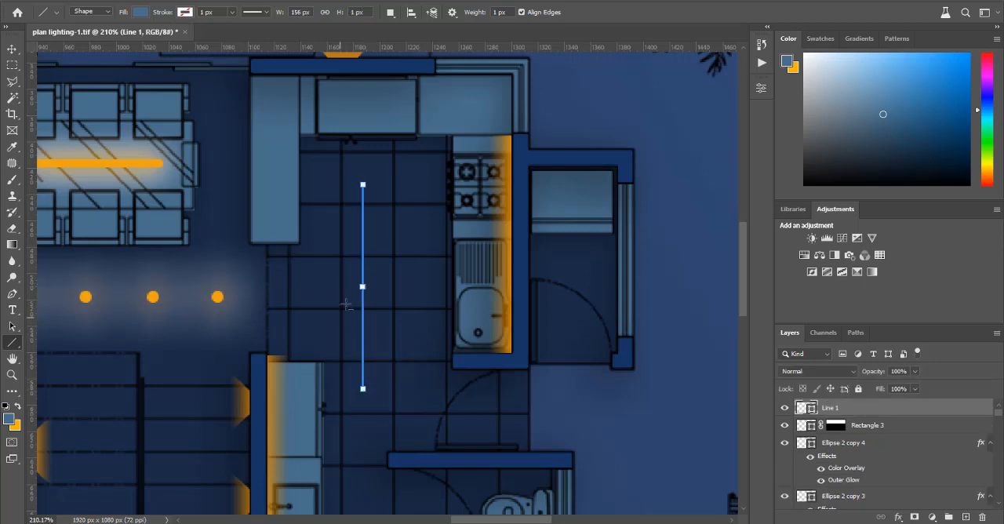
Step: Give the kitchen line a dashed black stroke with a width of 3 px
scroll(345, 306, "up", 3)
left_click(761, 88)
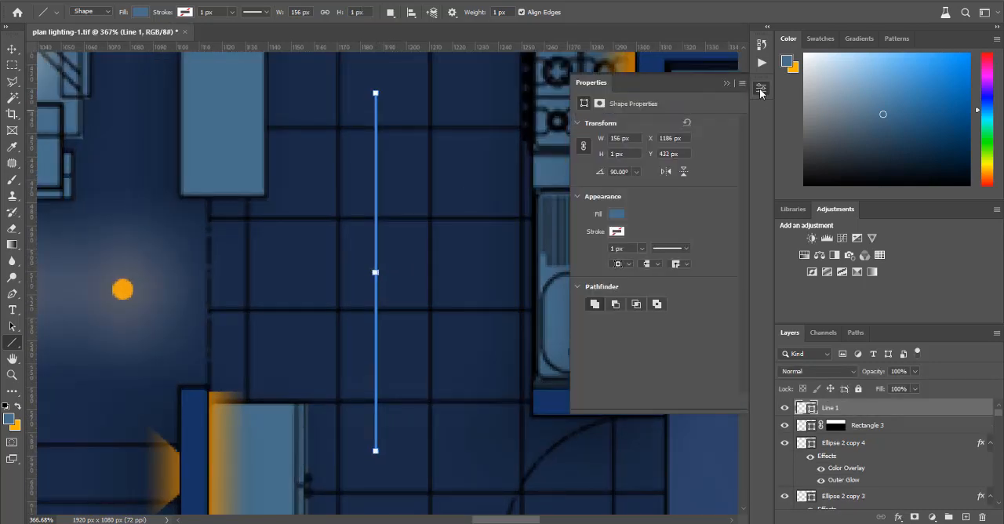
left_click(688, 249)
left_click(654, 309)
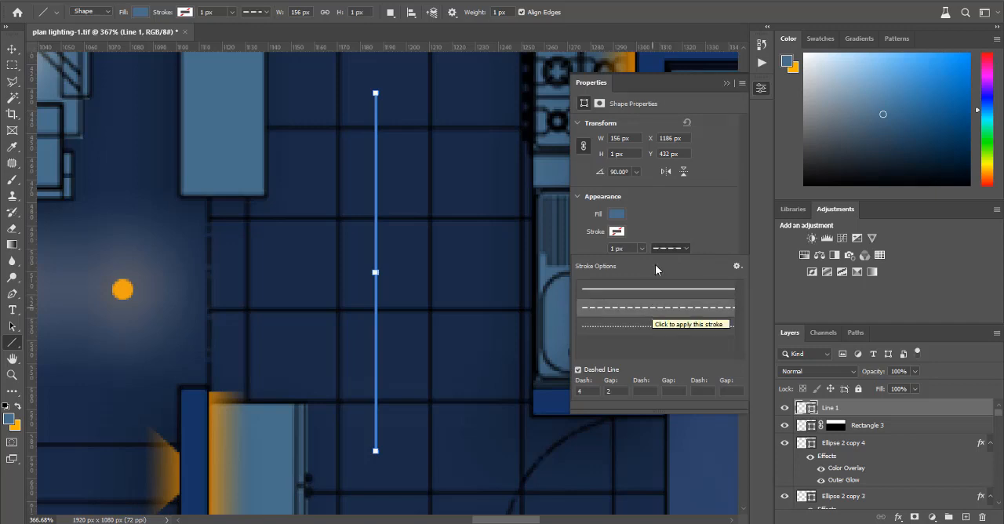
left_click(613, 249)
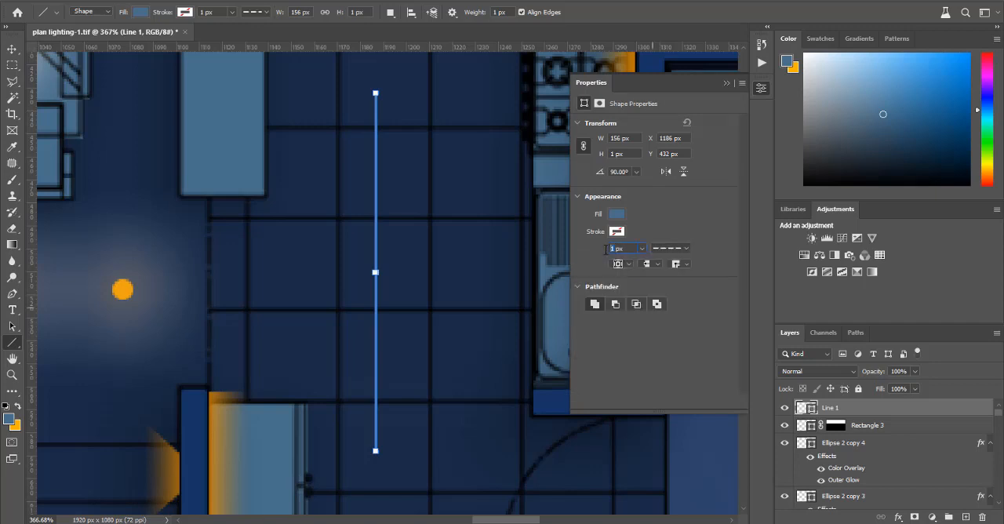
key("Return")
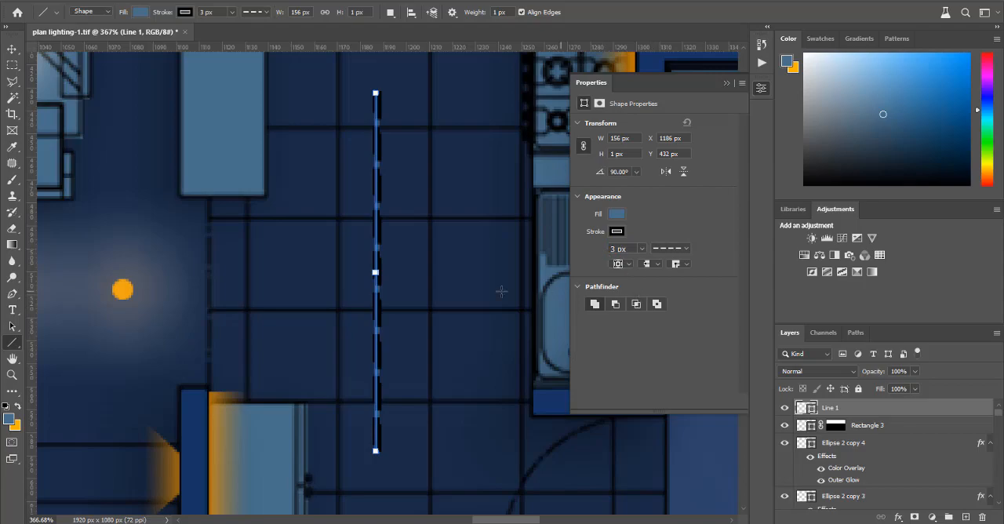
Step: Stretch the dashed line shape into an upright rectangle of about 165 × 58 px in the middle of the kitchen floor
scroll(399, 295, "up", 6)
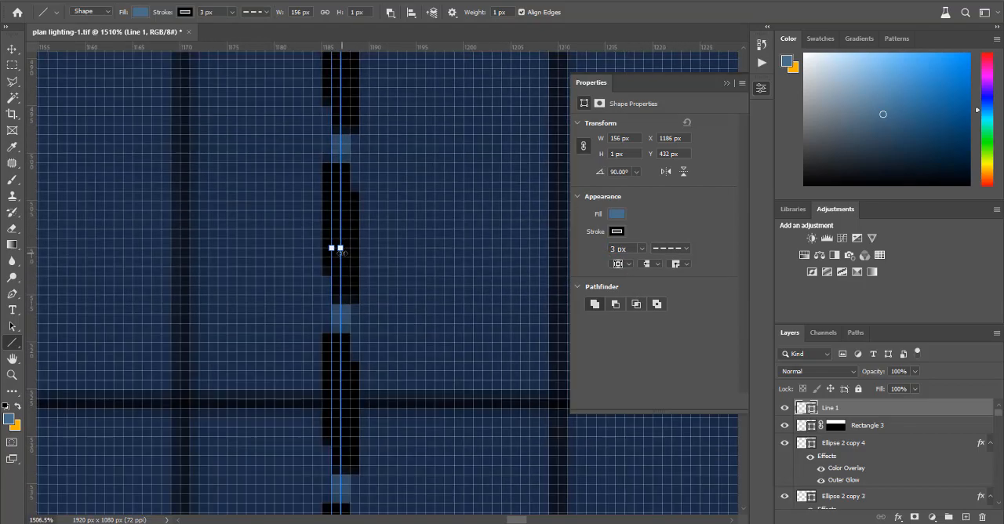
left_click_drag(341, 251, 455, 246)
key("ctrl+z")
scroll(321, 265, "down", 6)
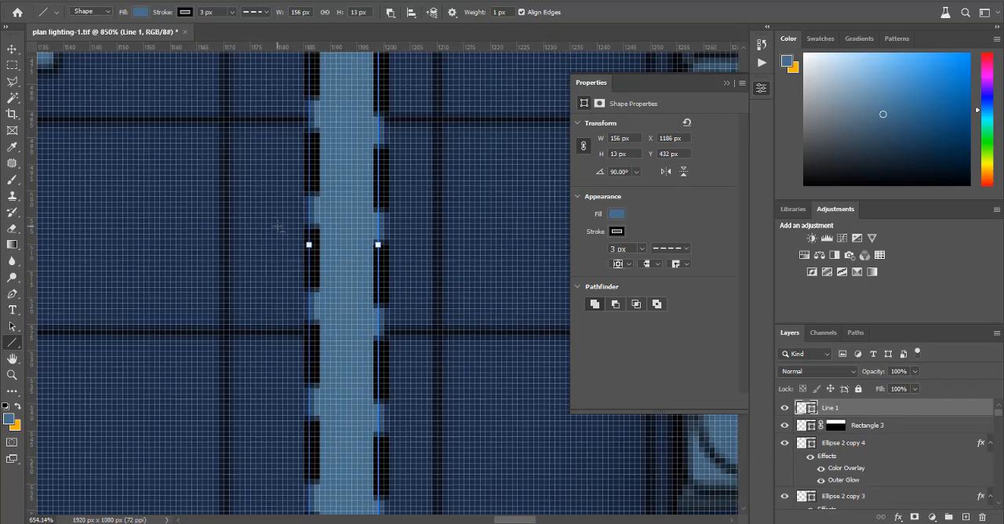
scroll(322, 265, "down", 3)
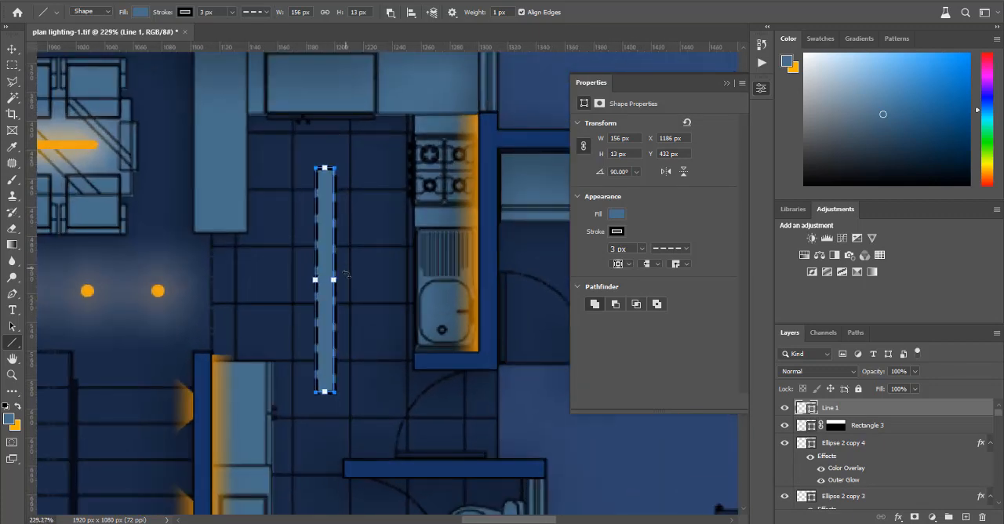
left_click_drag(333, 280, 377, 280)
key("ctrl+z")
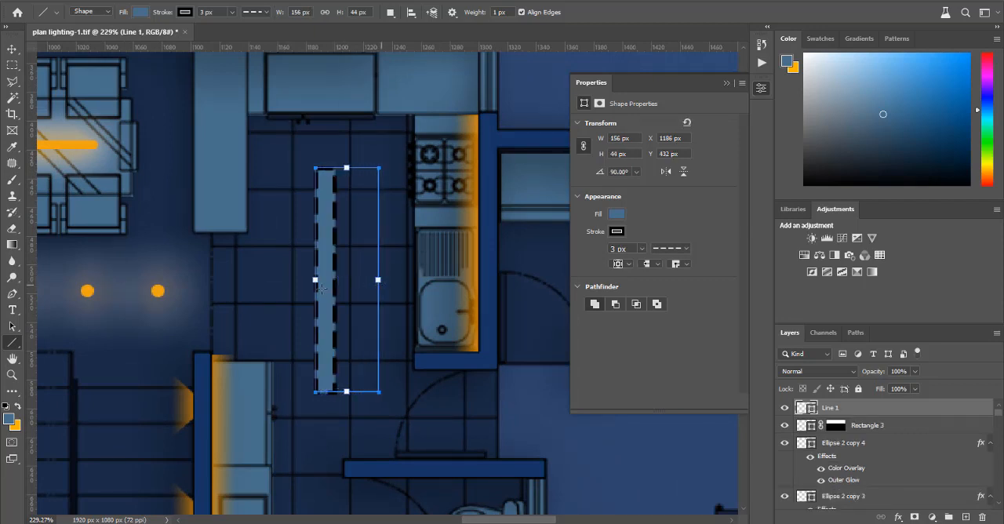
left_click_drag(315, 280, 293, 280)
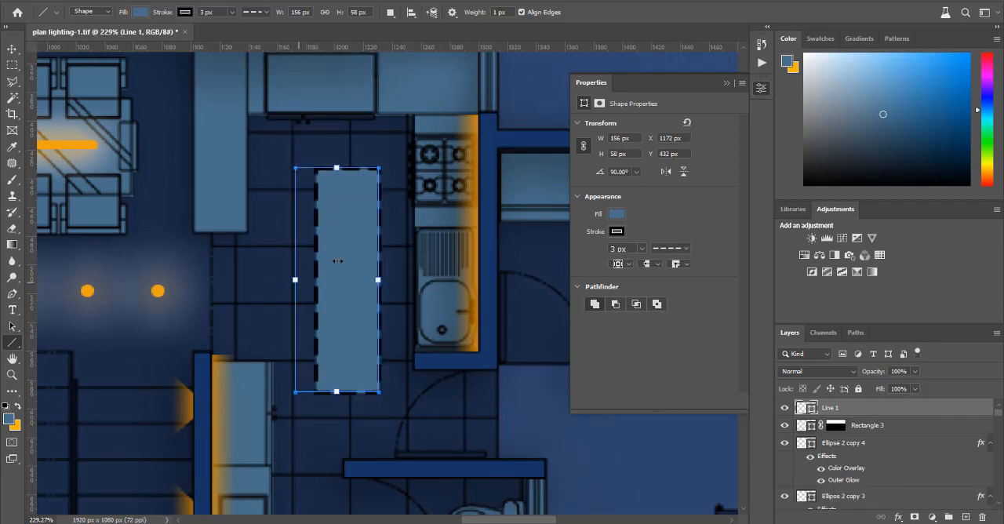
scroll(343, 251, "down", 1)
left_click_drag(336, 379, 337, 394)
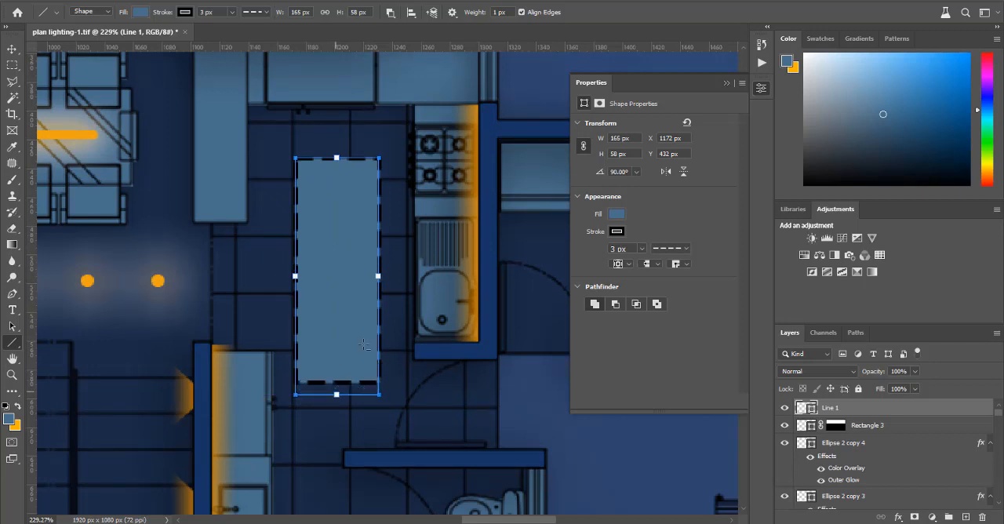
scroll(349, 278, "up", 1)
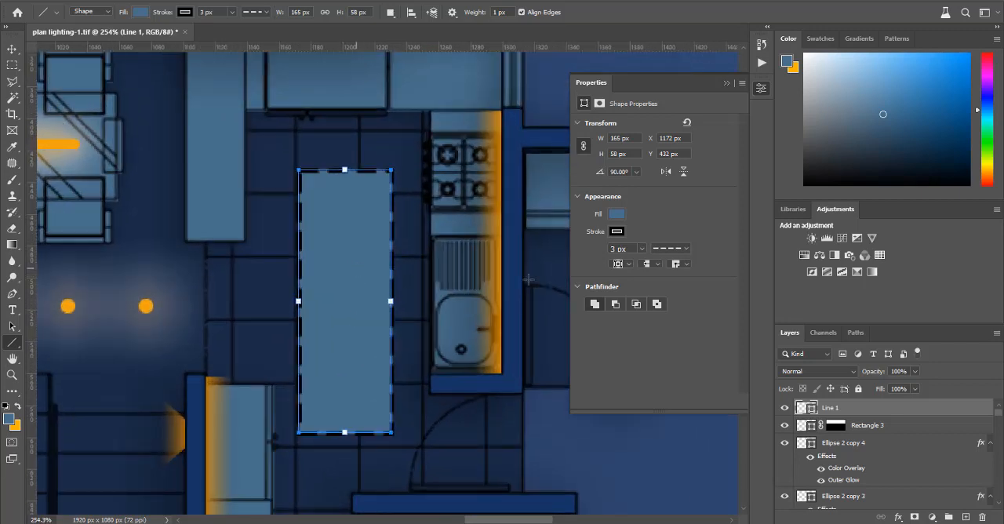
Step: Remove the kitchen rectangle's fill and set its dashed stroke to orange from the recently used colors
left_click(617, 215)
left_click(591, 239)
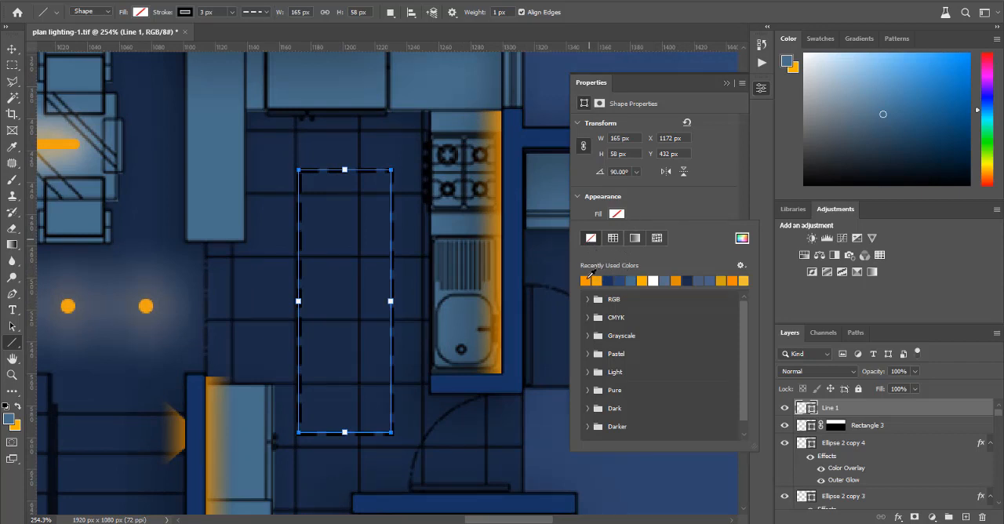
left_click(592, 281)
left_click(591, 238)
left_click(647, 208)
left_click(617, 231)
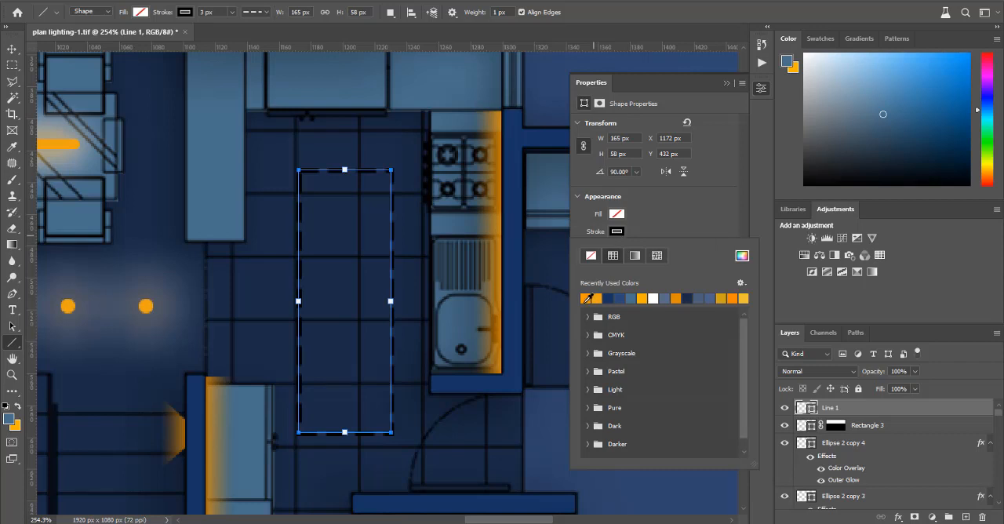
left_click(588, 299)
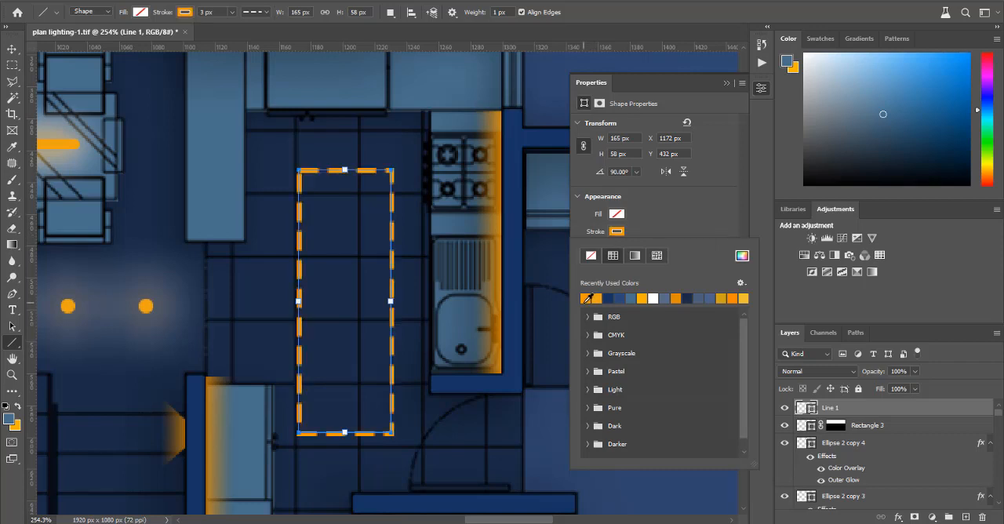
left_click(689, 225)
Step: Open the kitchen rectangle's stroke options and try dash lengths of 10, 15 and 20
left_click(686, 247)
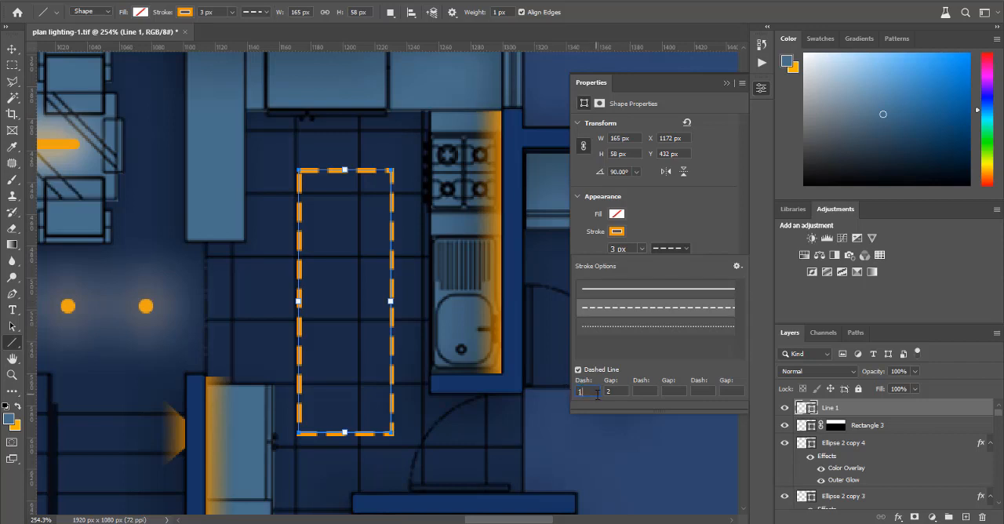
type("0")
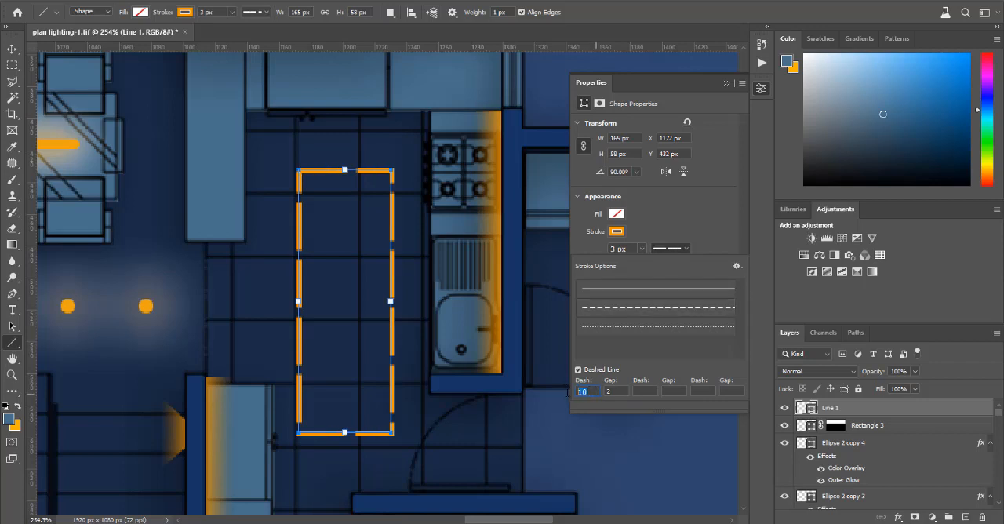
type("15")
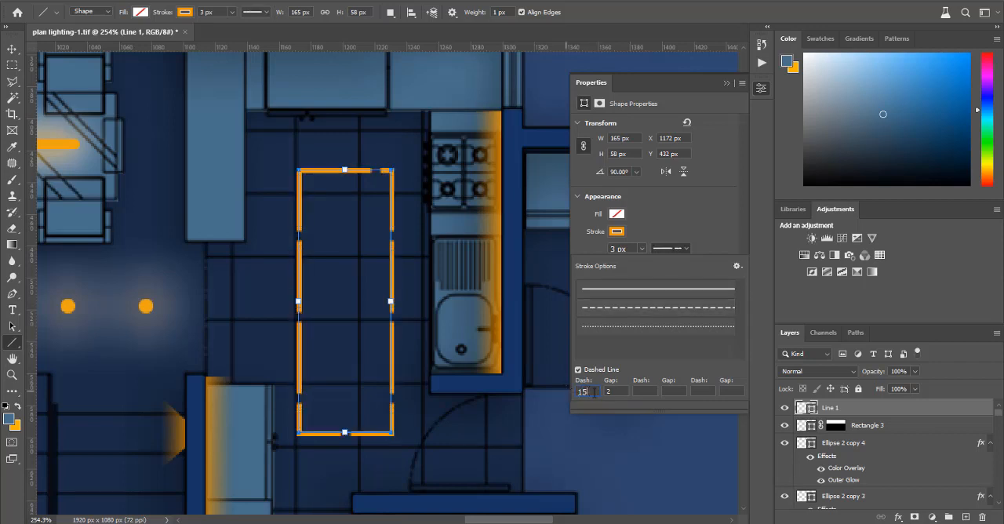
double_click(594, 392)
type("20")
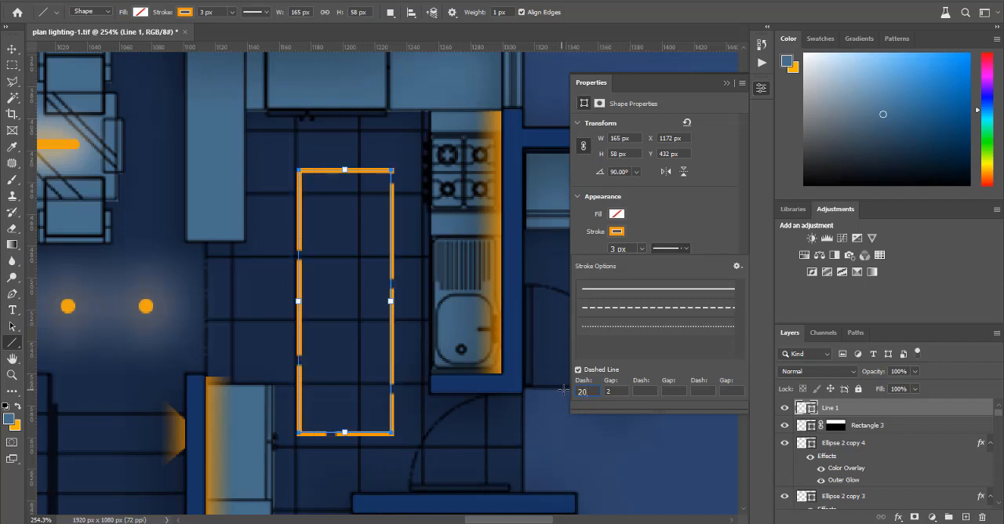
type("300")
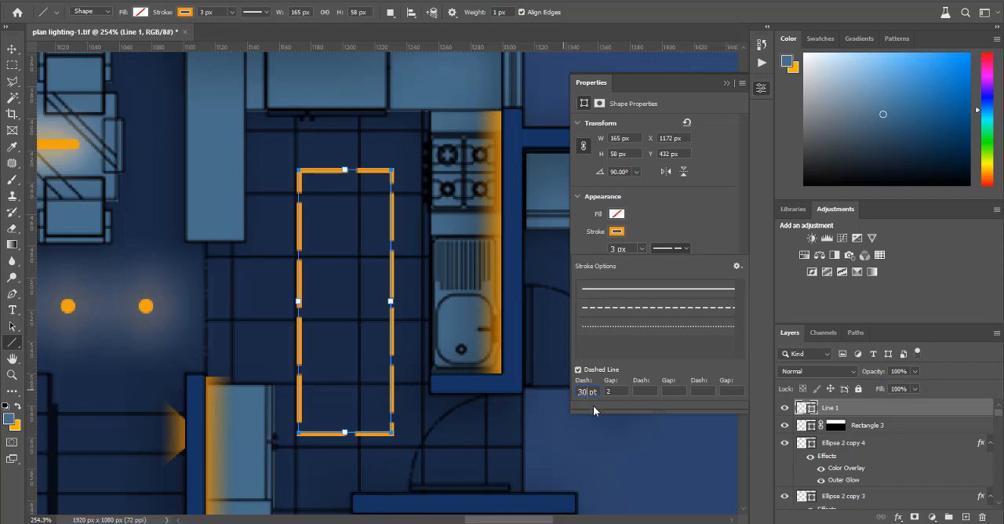
Step: Try dash lengths of 30 and 40 pt on the kitchen rectangle's stroke and clear its gap value
key("BackSpace")
type("10")
left_click_drag(617, 393, 603, 394)
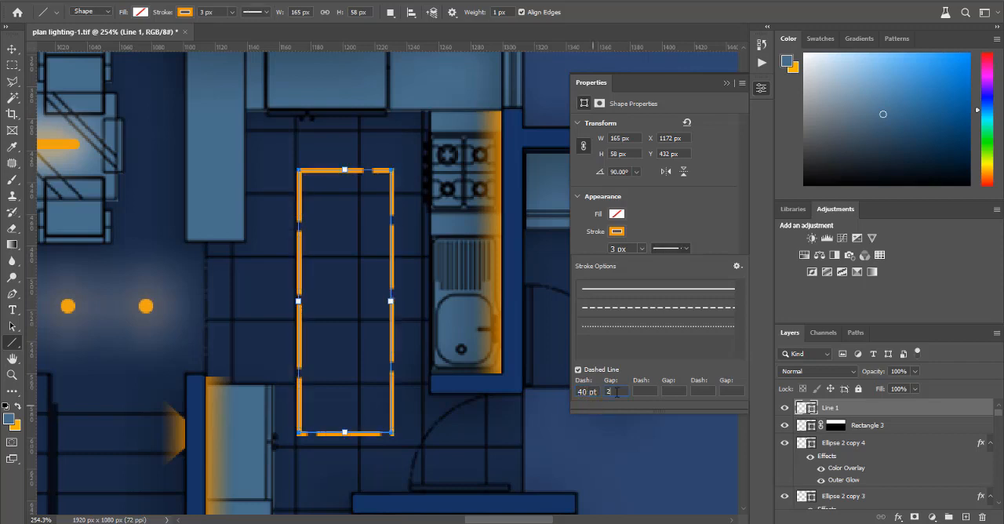
key("BackSpace")
scroll(598, 383, "down", 2)
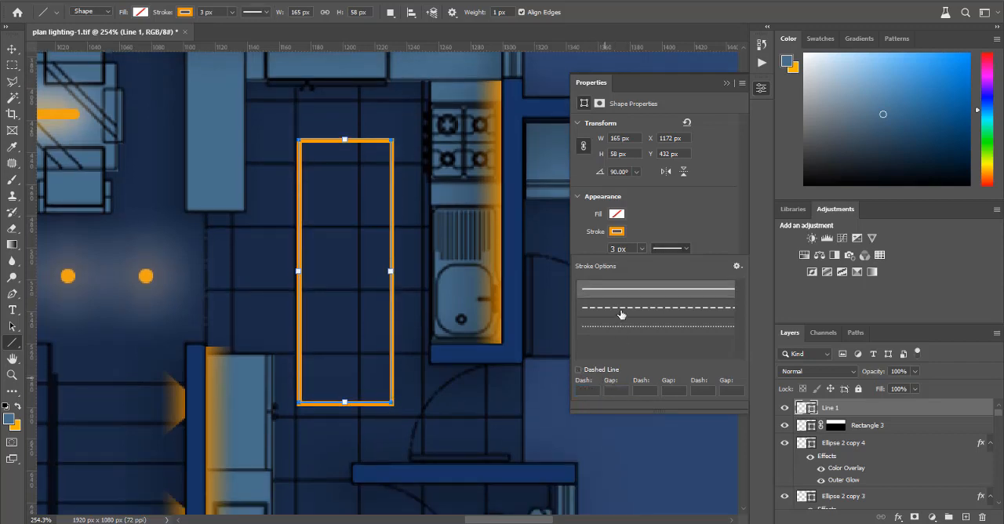
Step: Reapply the dashed stroke preset to the kitchen rectangle, trying dash lengths of 30 and 10 and clearing the gap
left_click(621, 310)
left_click_drag(599, 392, 573, 394)
type("30")
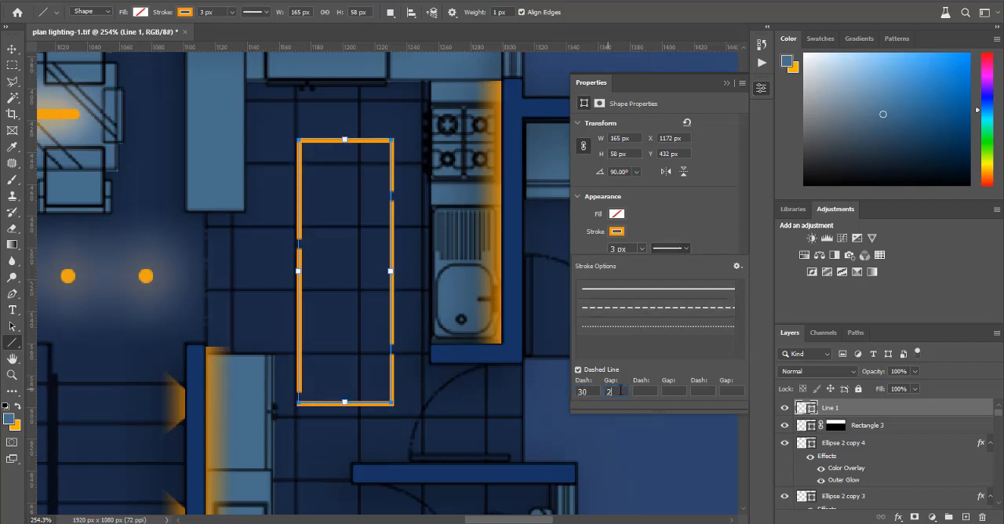
key("BackSpace")
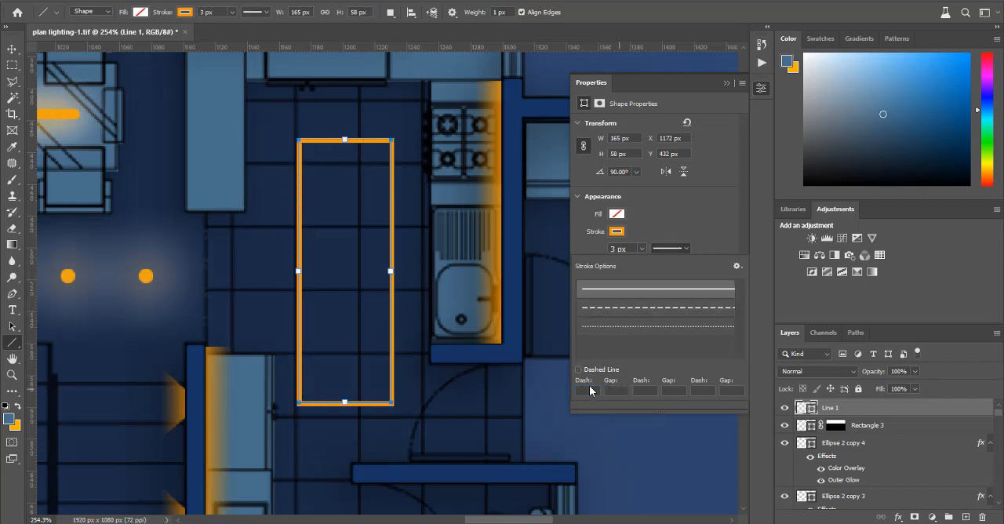
left_click(620, 309)
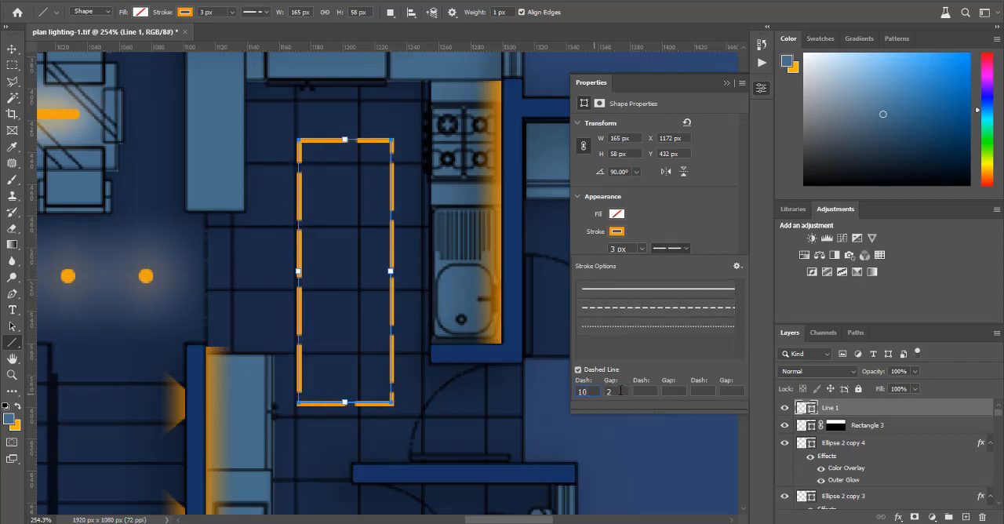
key("BackSpace")
left_click(603, 308)
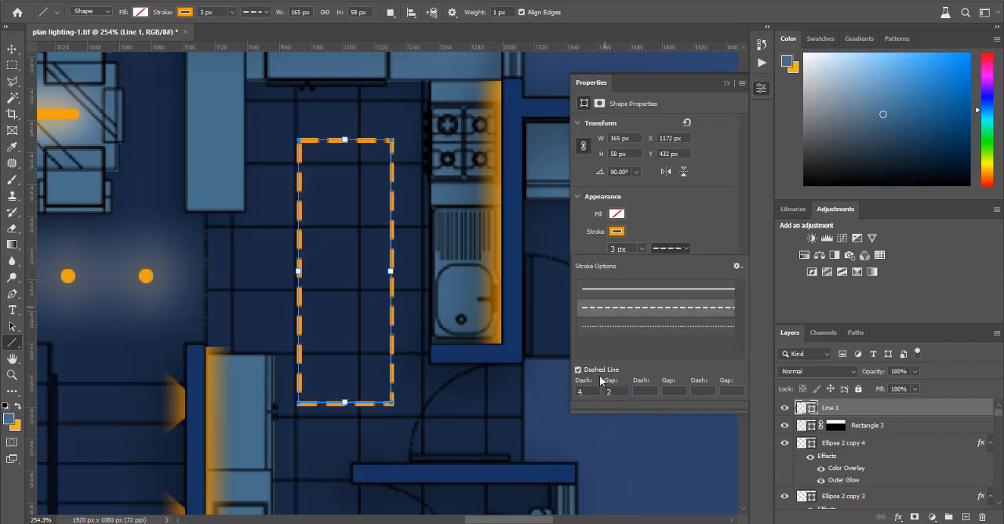
key("BackSpace")
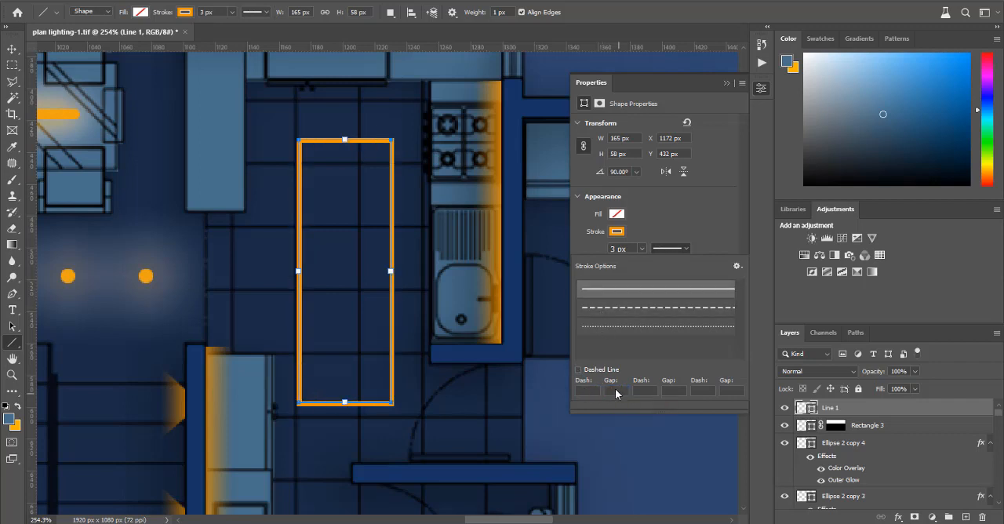
Step: Turn the dashed line back on for the kitchen rectangle and set its gap to 3
left_click(598, 372)
key("BackSpace")
left_click(599, 372)
double_click(609, 391)
type("3")
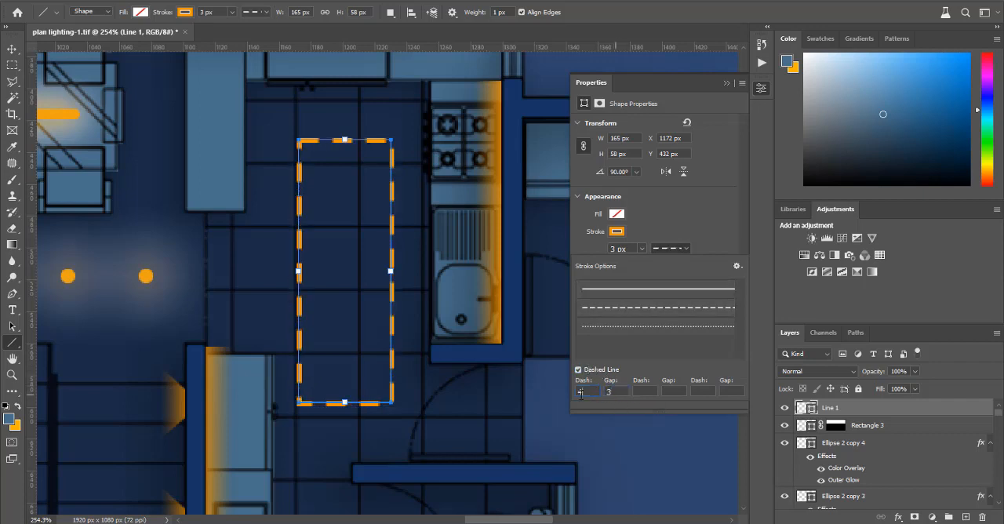
Step: Try dash lengths of 15 and 20 pt with the gap of 3 on the rectangle's stroke
double_click(581, 391)
type("10")
key("BackSpace")
type("5")
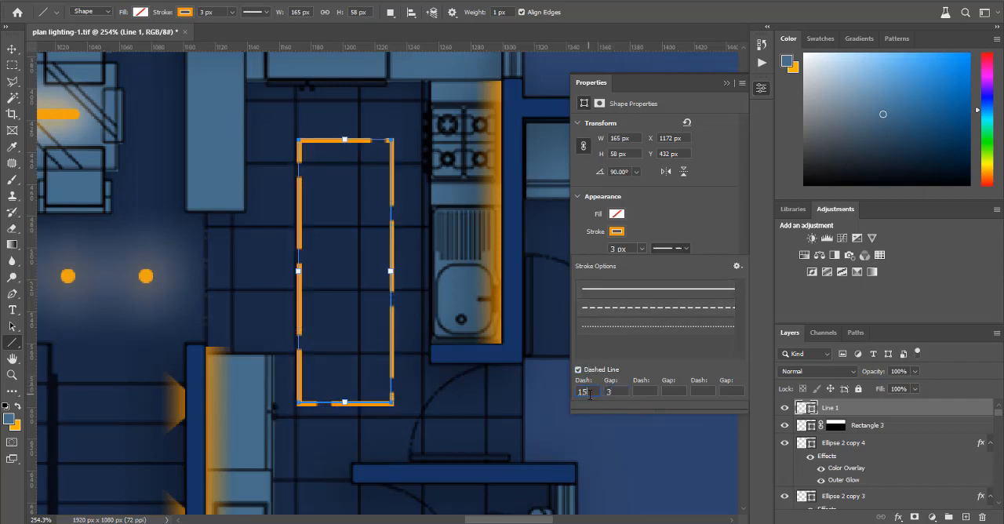
key("BackSpace")
type("20")
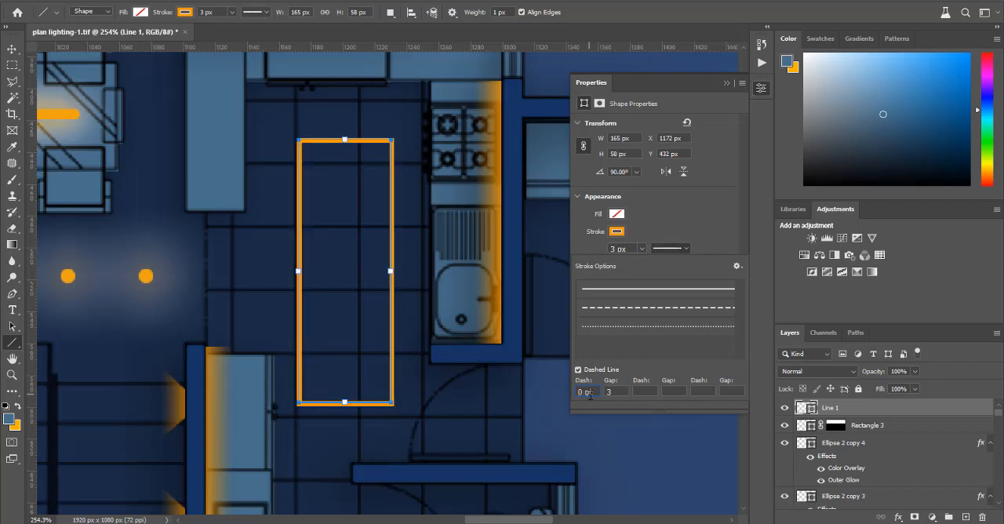
key("Return")
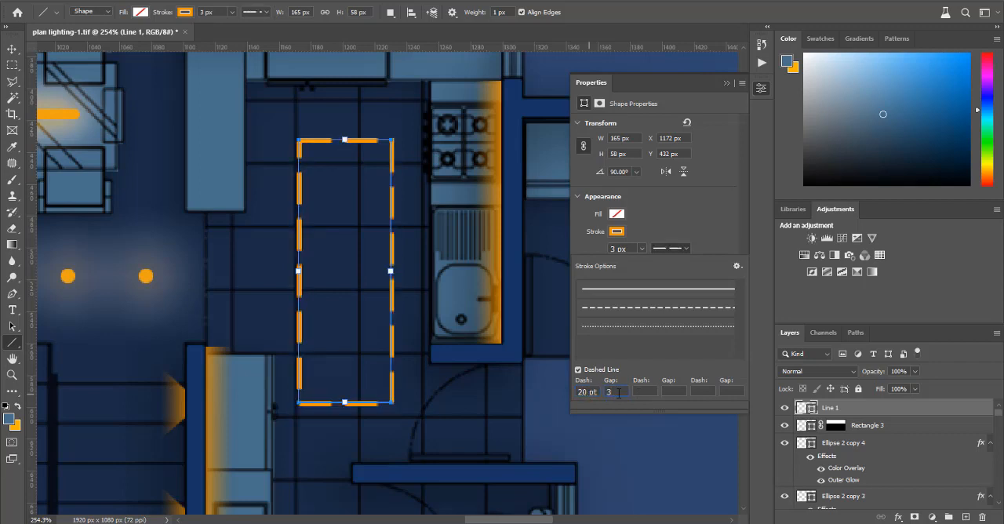
Step: Try gap values between 2 and 5 with the 20 pt dash on the kitchen rectangle
type("4")
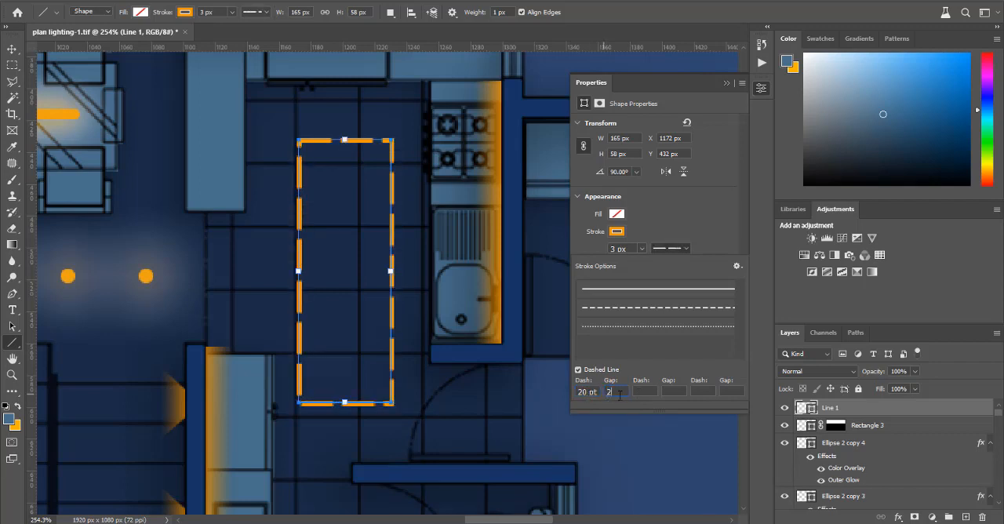
type("1")
type("3")
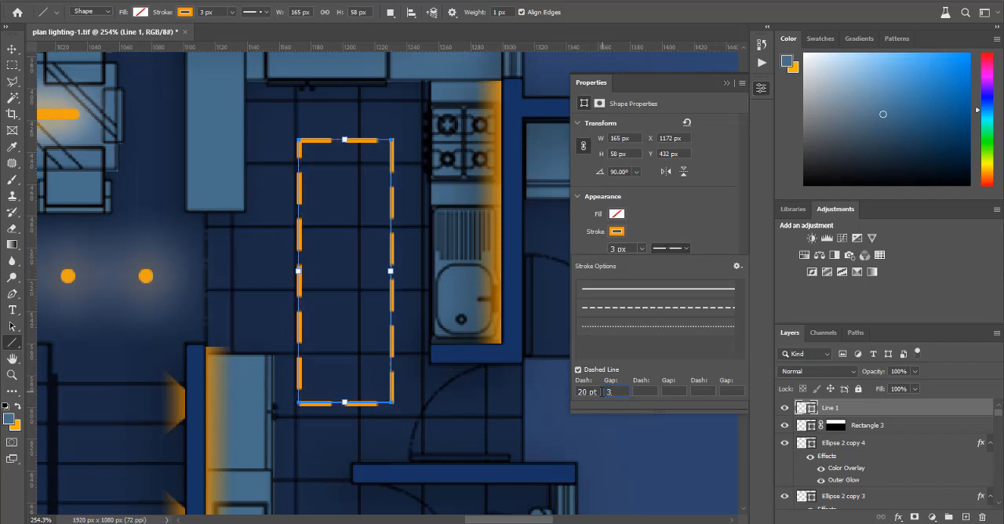
type("4")
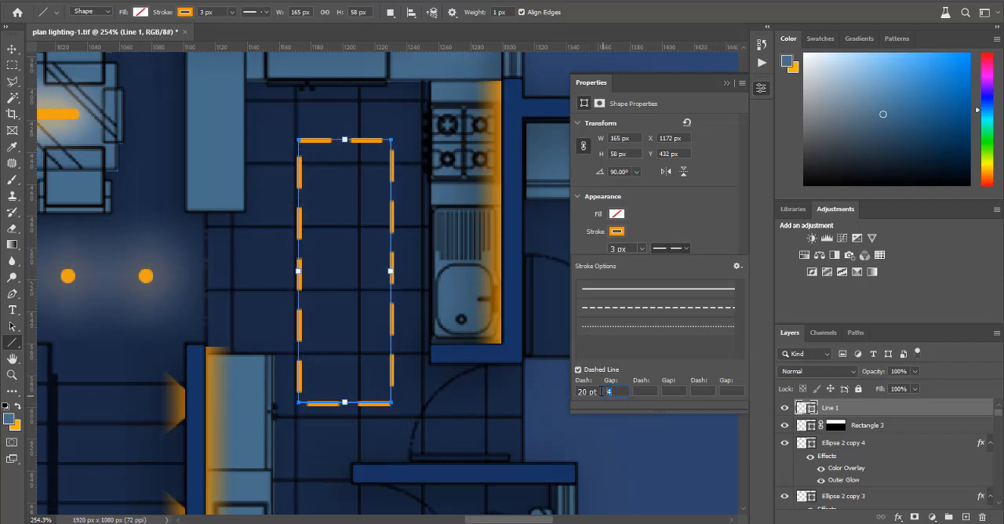
type("5")
type("10")
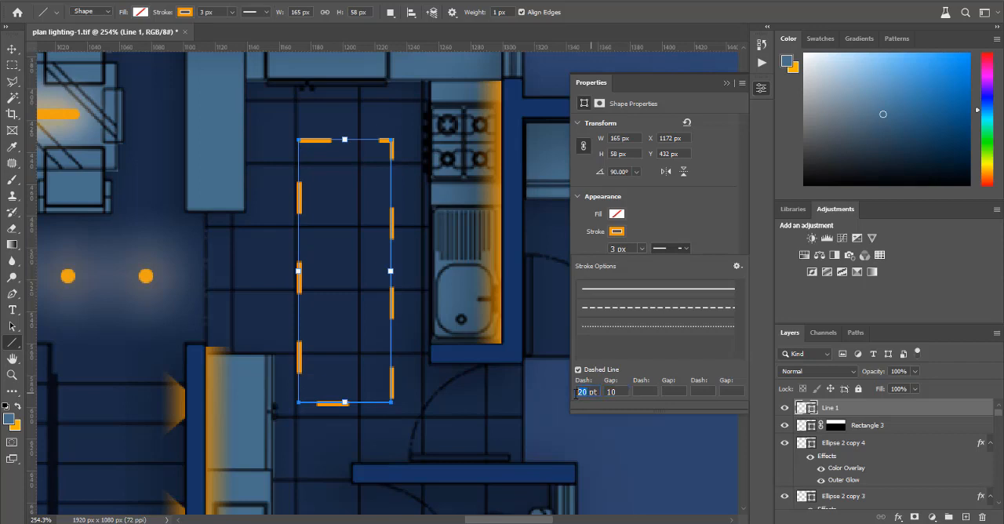
type("300")
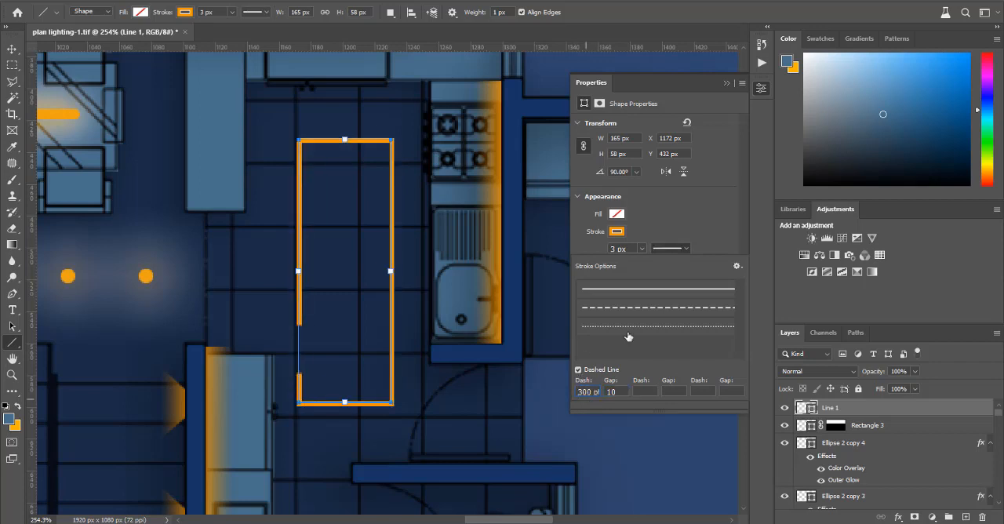
Step: Set the kitchen rectangle's stroke to a 300 pt dash with a gap of 10 and close the shape properties
left_click(701, 231)
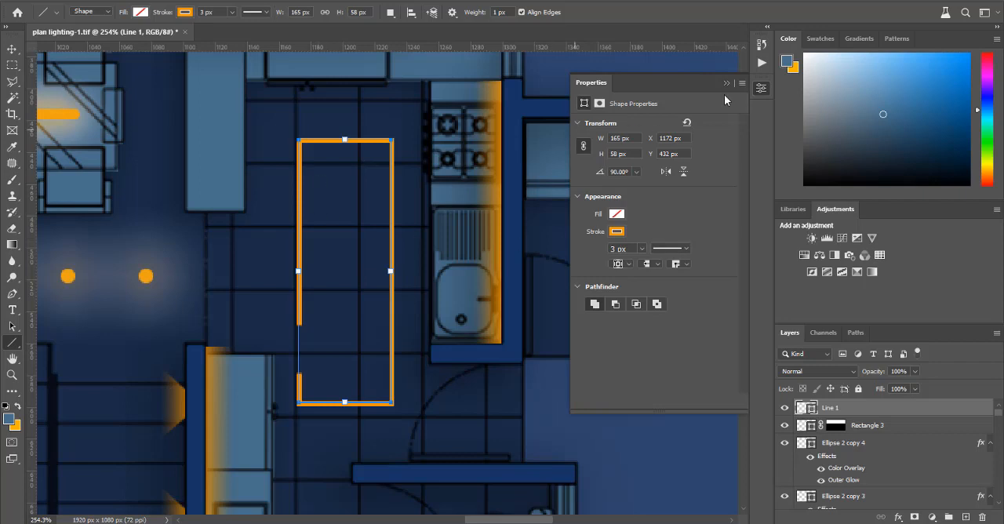
left_click(765, 96)
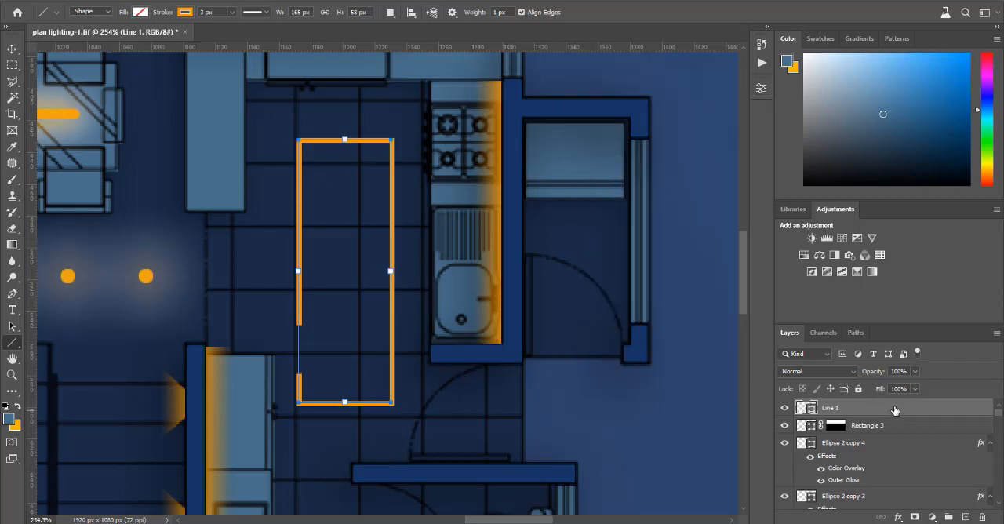
Step: Add an outer glow to the Line 1 layer with 45% opacity, 10% spread and 32 px size
double_click(896, 409)
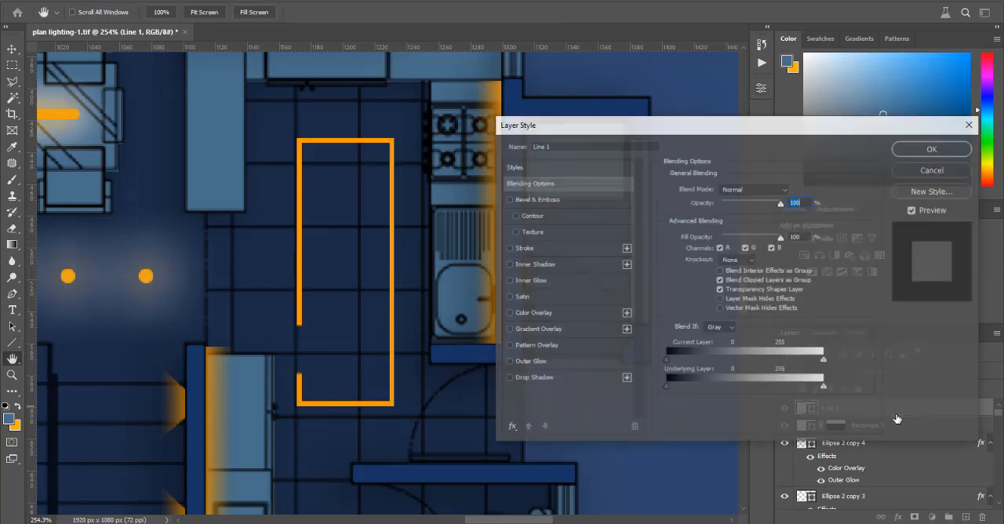
left_click(534, 363)
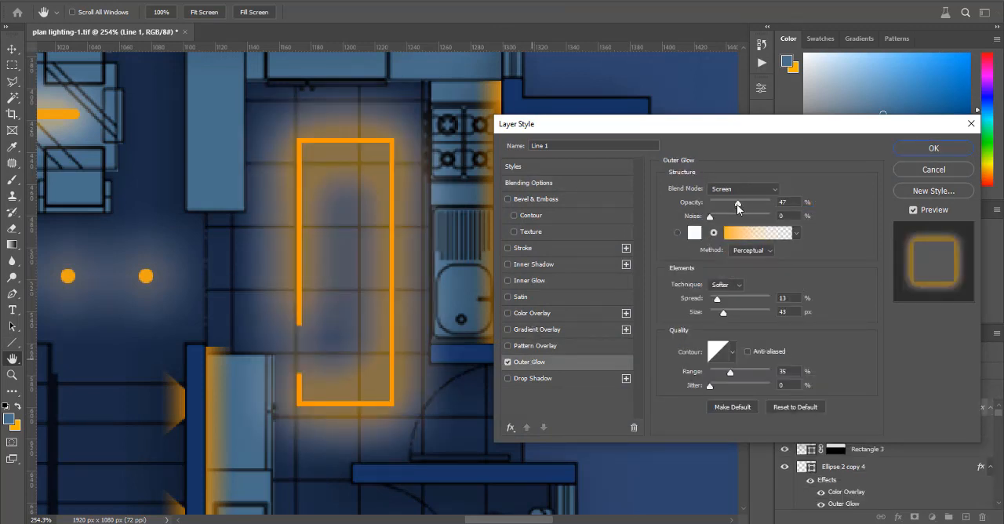
left_click_drag(738, 206, 738, 207)
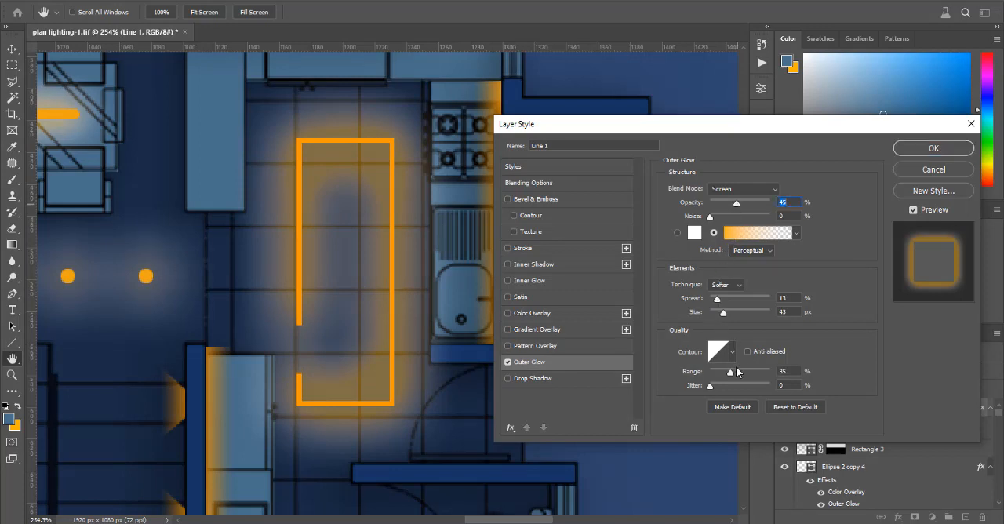
left_click_drag(718, 299, 722, 317)
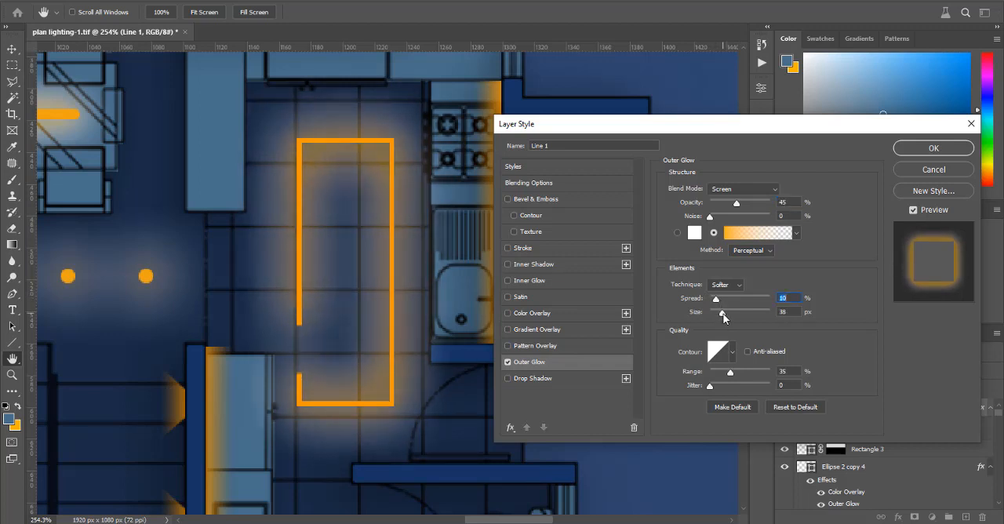
left_click(722, 314)
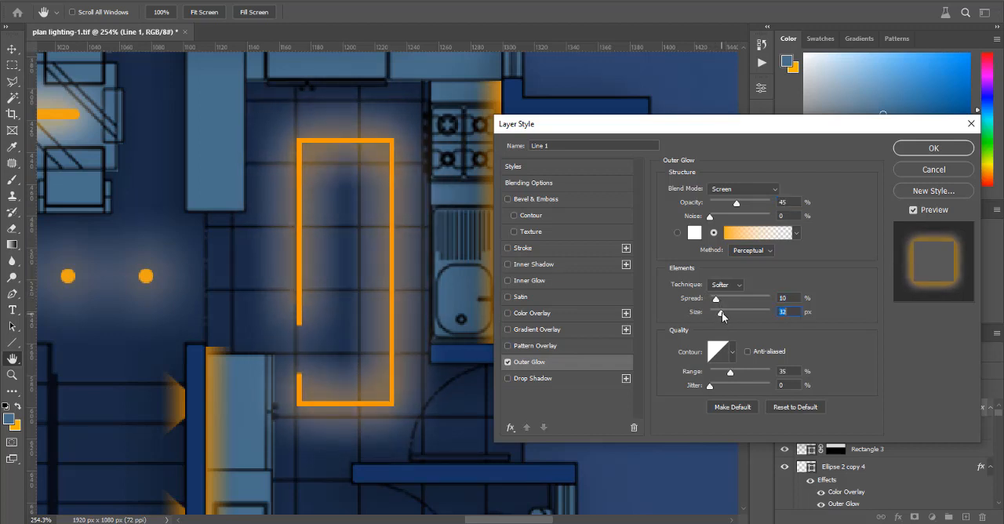
Step: Refine the Line 1 outer glow to 40% opacity, 6% spread and 34 px size, and apply it
left_click_drag(716, 299, 714, 301)
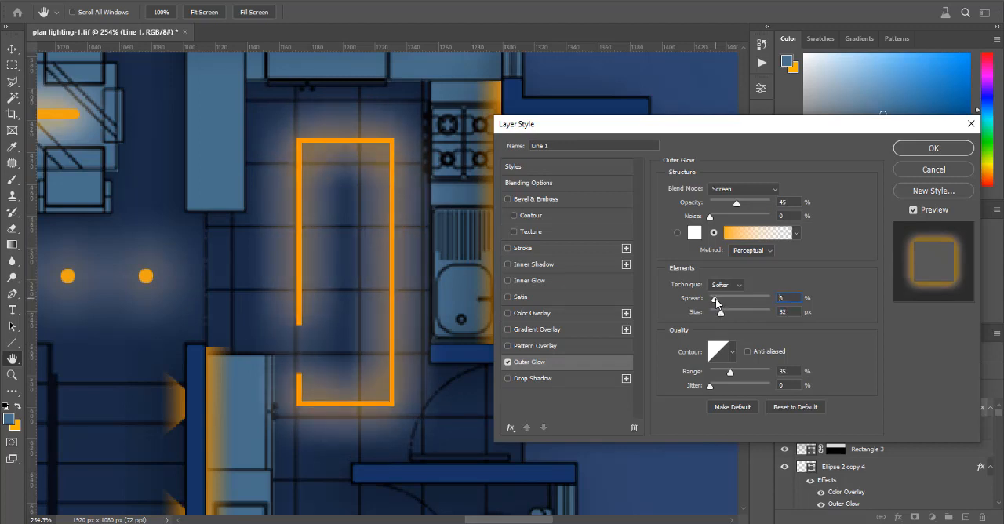
left_click(735, 205)
left_click(716, 300)
key("Down")
key("Down")
key("Down")
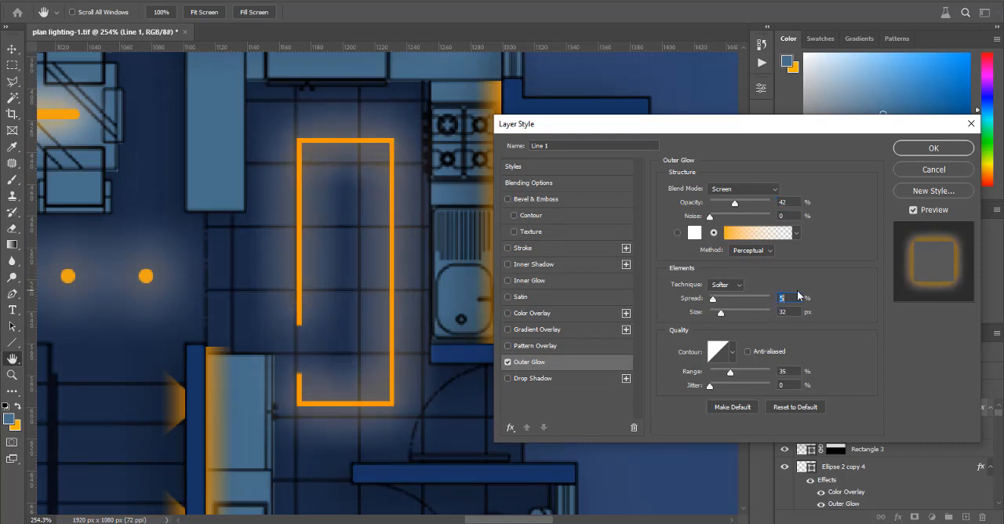
key("Up")
key("Up")
key("Up")
key("Up")
key("Down")
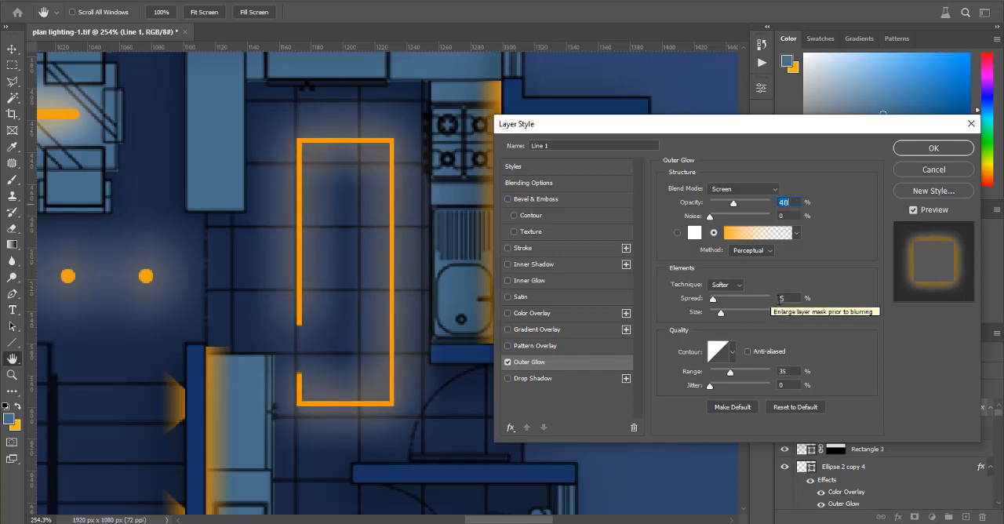
left_click(790, 297)
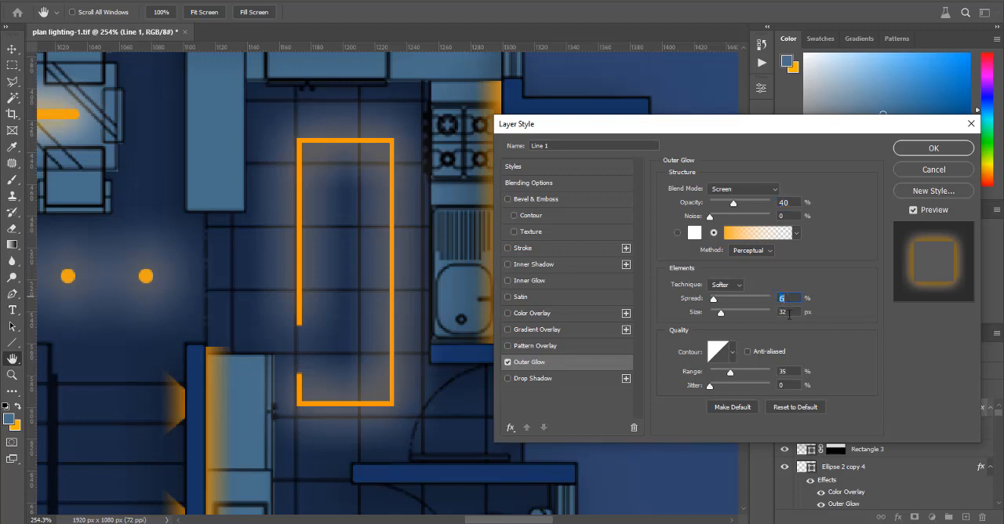
left_click(916, 149)
Step: Deselect the kitchen rectangle and examine the lighting across the whole ground-floor plan
scroll(616, 237, "down", 4)
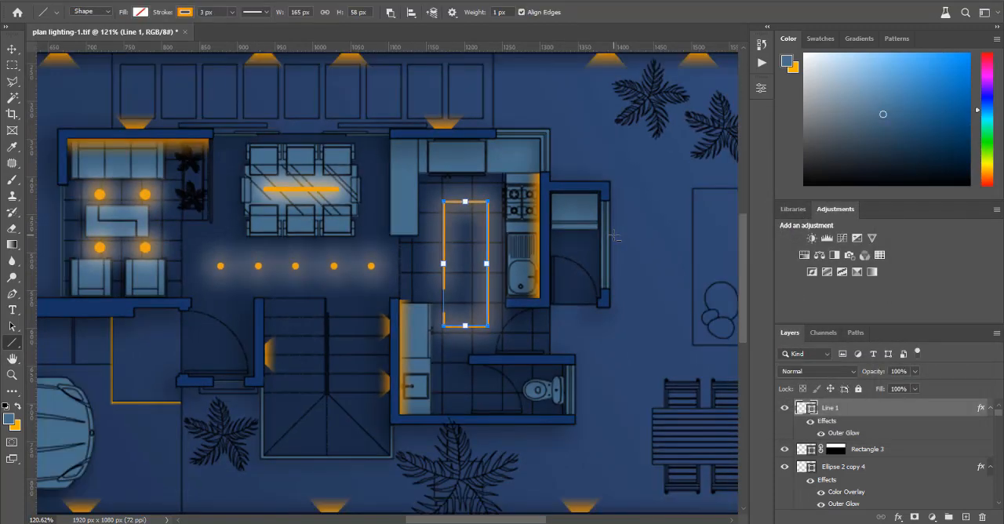
left_click(12, 50)
left_click(592, 289)
scroll(651, 277, "down", 6)
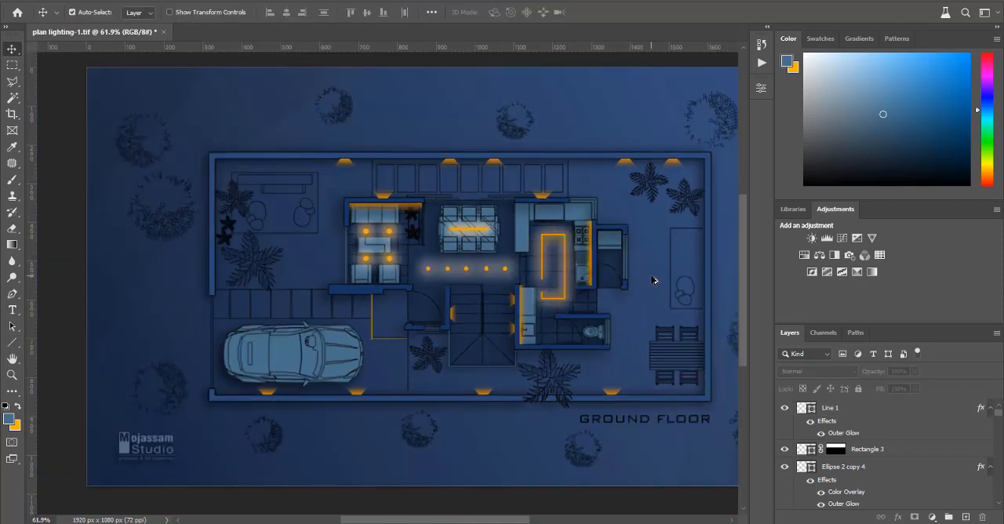
scroll(655, 282, "down", 2)
scroll(563, 285, "up", 1)
scroll(520, 291, "up", 1)
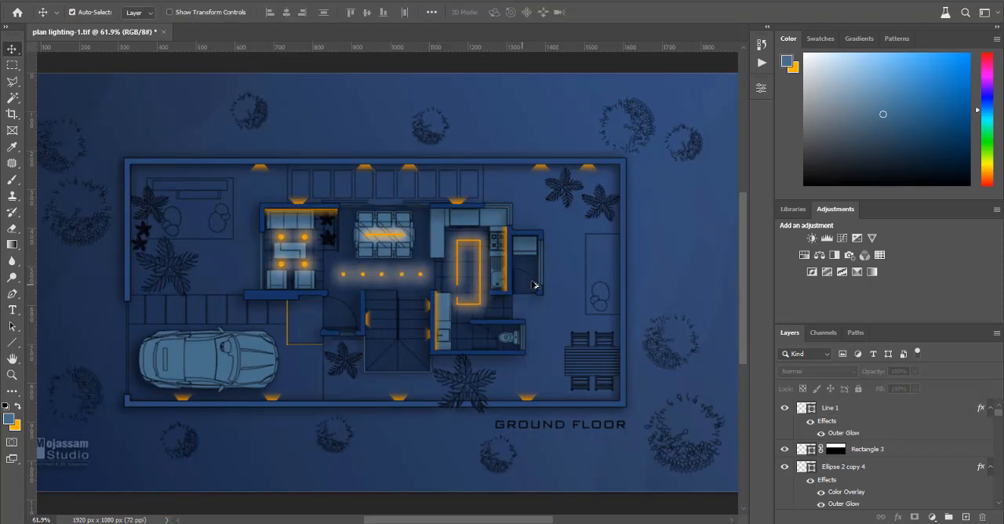
scroll(540, 282, "up", 2)
scroll(578, 239, "down", 2)
scroll(581, 240, "up", 1)
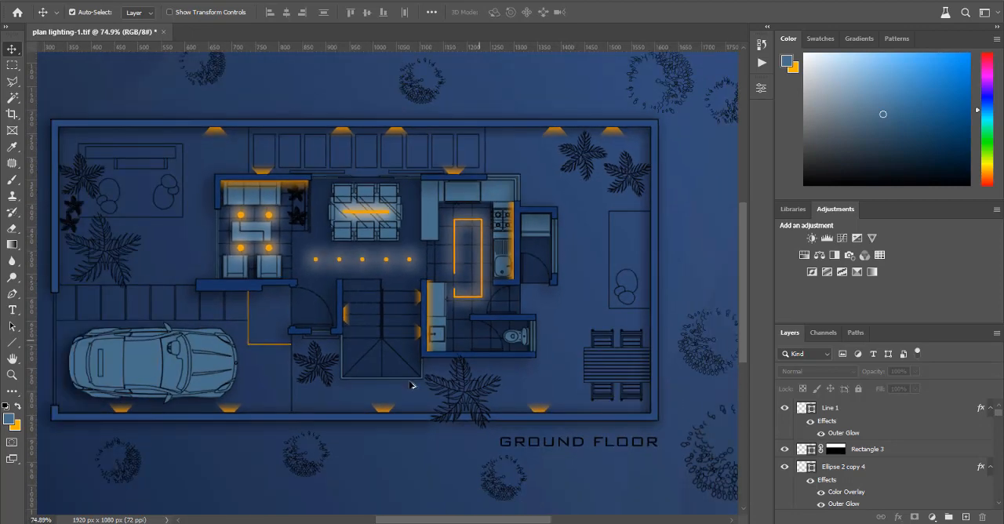
Step: Duplicate one of the large glowing living-room lights onto the staircase, where the landing's diagonal lines meet
scroll(411, 385, "up", 3)
left_click_drag(180, 174, 360, 328)
scroll(358, 328, "up", 3)
scroll(358, 328, "up", 3)
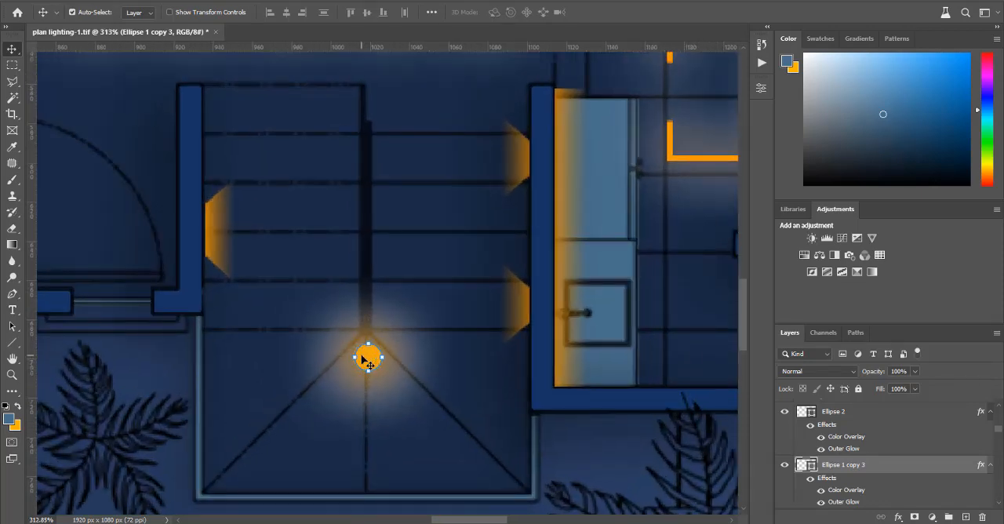
Step: Nudge the duplicated staircase light straight down along the centre line to the middle of the landing
scroll(365, 355, "down", 4)
scroll(385, 357, "up", 3)
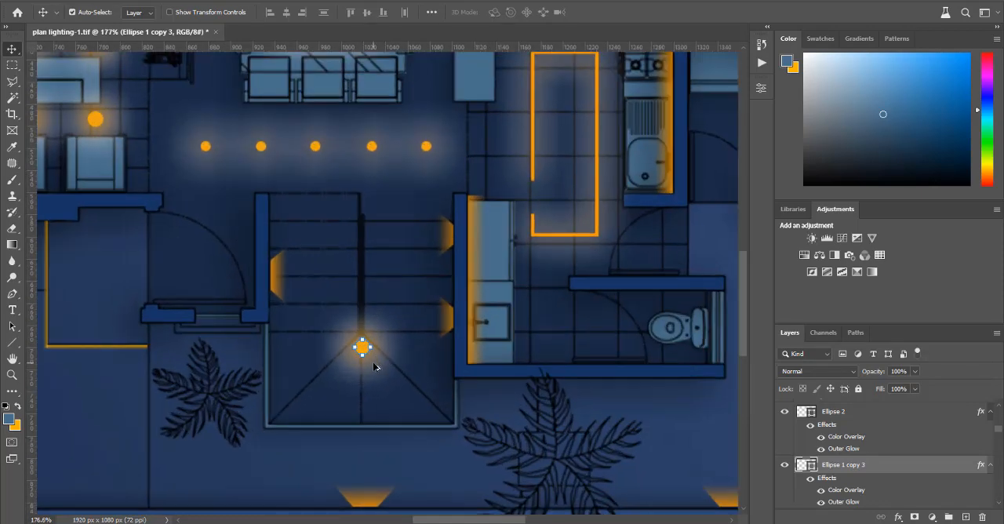
key("Down")
key("Down")
key("Down")
key("Down")
key("Down")
key("Down")
key("Down")
key("Down")
key("Down")
key("Down")
key("Down")
key("Down")
key("Down")
key("Down")
key("Down")
key("Down")
key("Down")
key("Down")
key("Down")
key("Down")
key("Down")
key("Down")
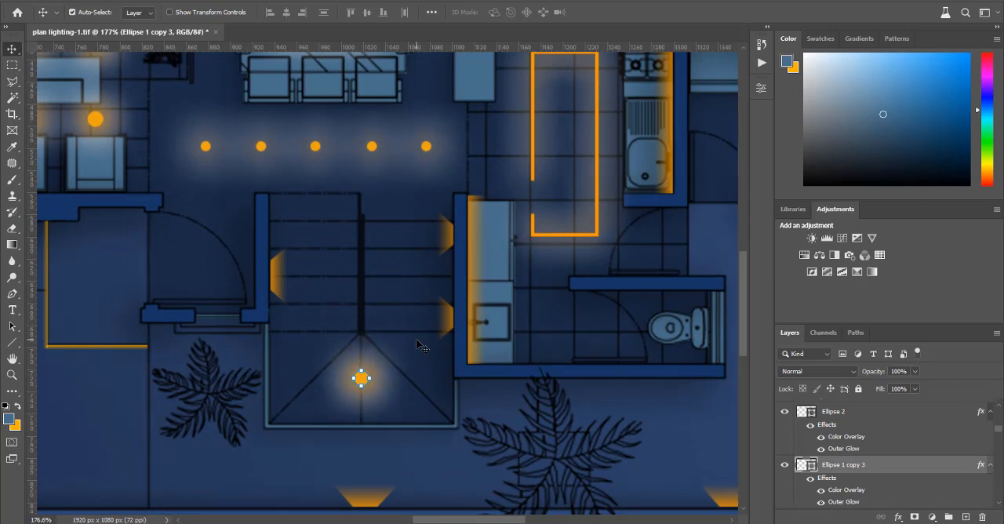
Step: Copy a small glowing light from the corridor row into the small room beside the kitchen and next to the toilet, and deselect
scroll(265, 401, "down", 4)
scroll(542, 312, "up", 3)
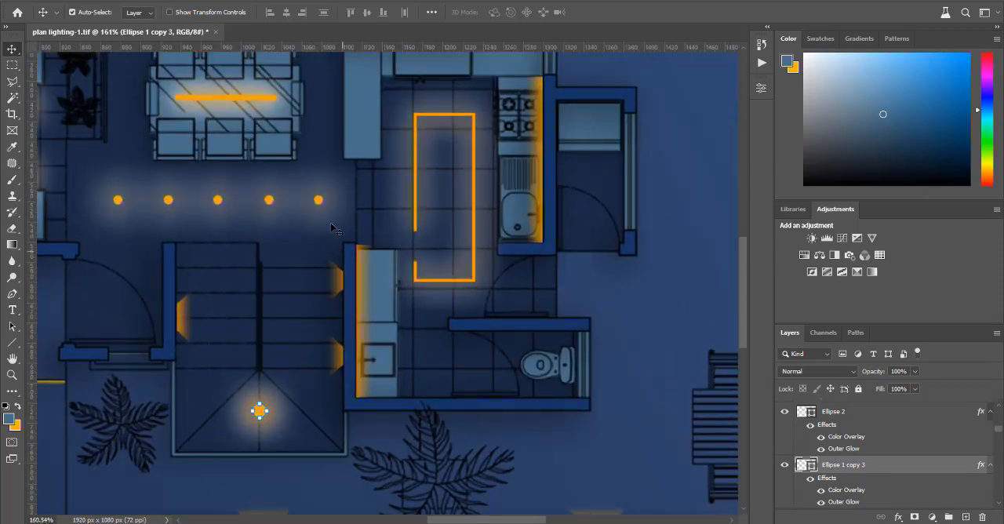
left_click(318, 200)
left_click_drag(318, 200, 511, 361)
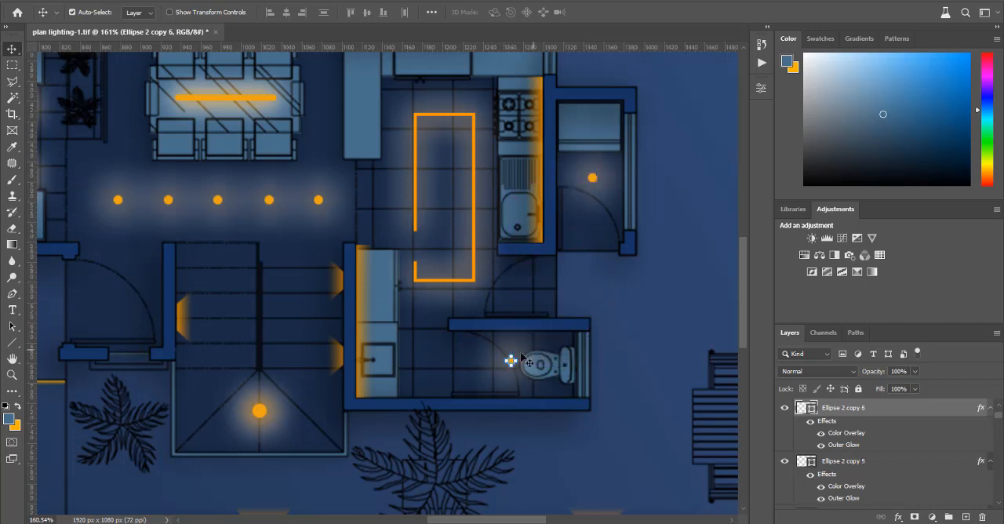
left_click(437, 342)
scroll(584, 305, "down", 3)
scroll(583, 305, "down", 3)
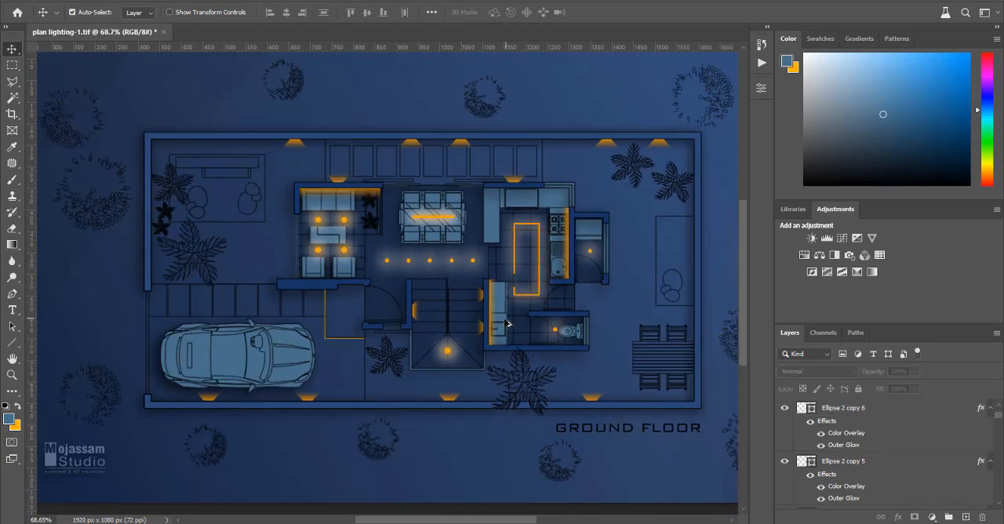